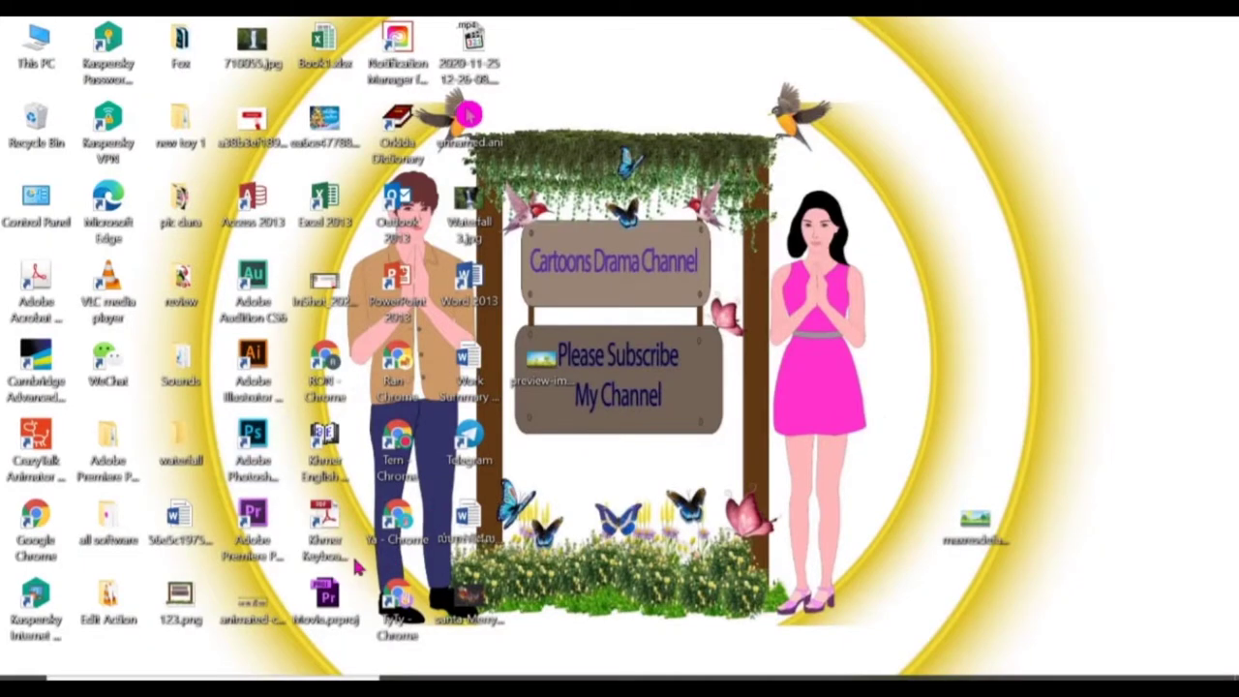
Step: Select the CrazyTalk Animator 3 desktop shortcut and bring up its launch menu
left_click(56, 432)
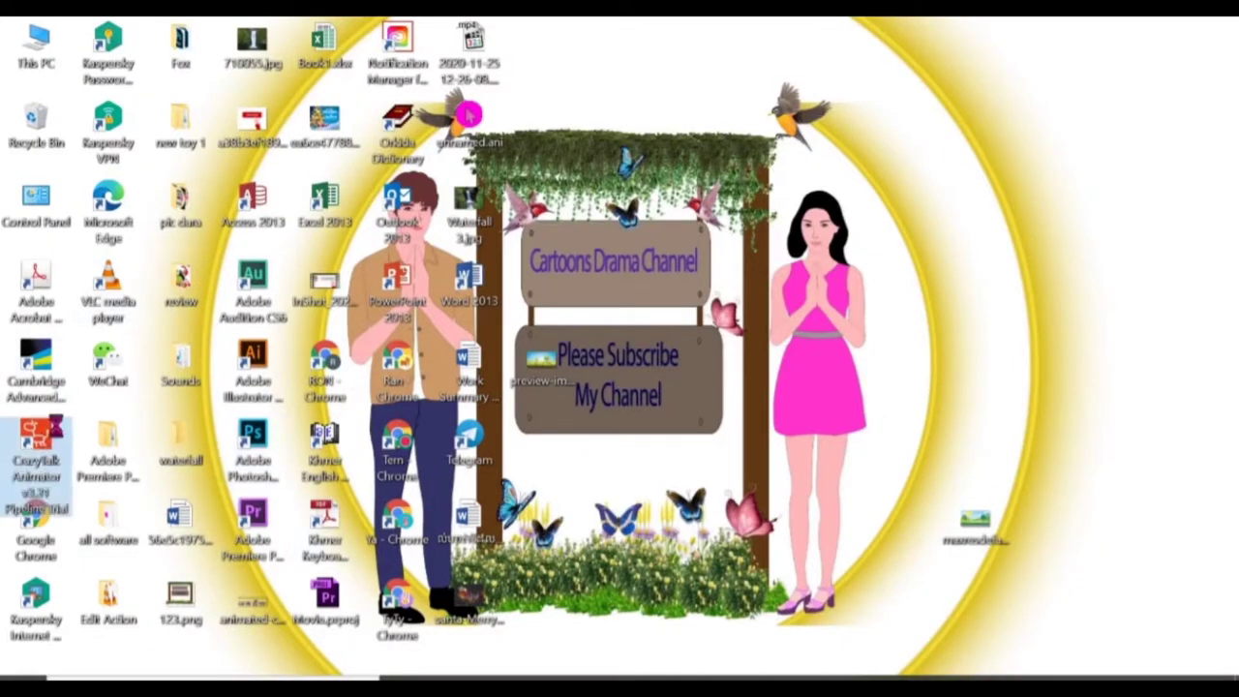
right_click(58, 433)
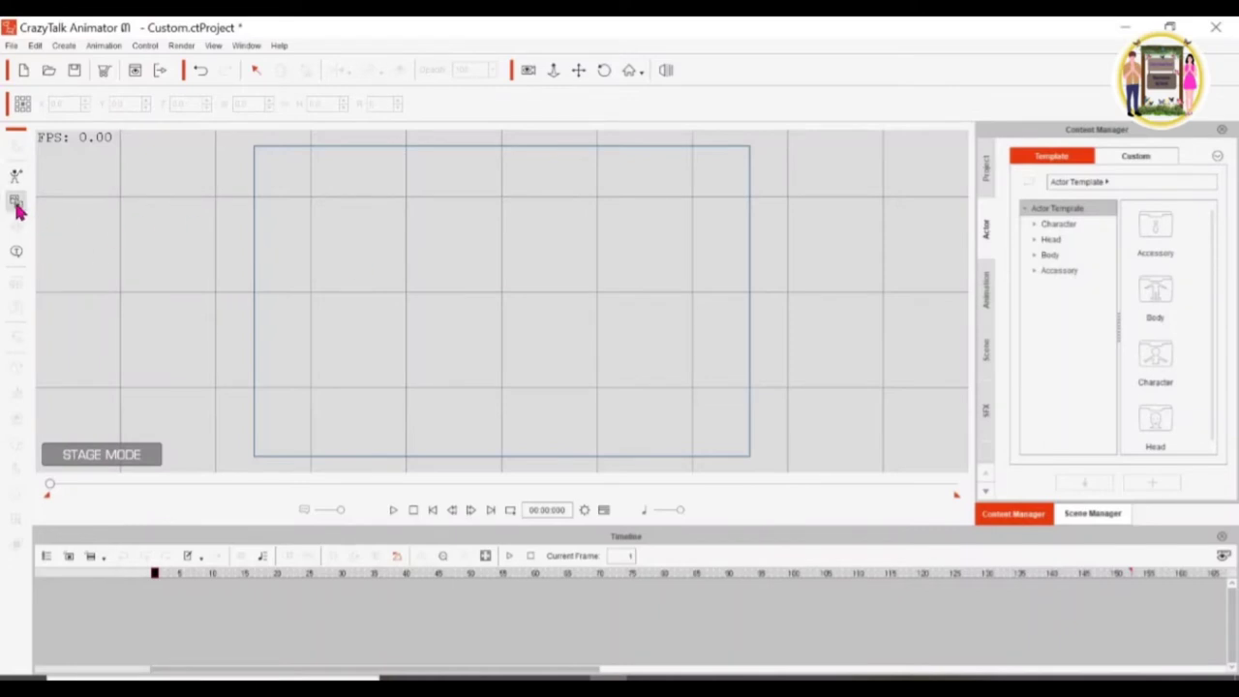
Step: Load the Custom cart project from the Project library, discarding the old project unsaved
left_click(985, 168)
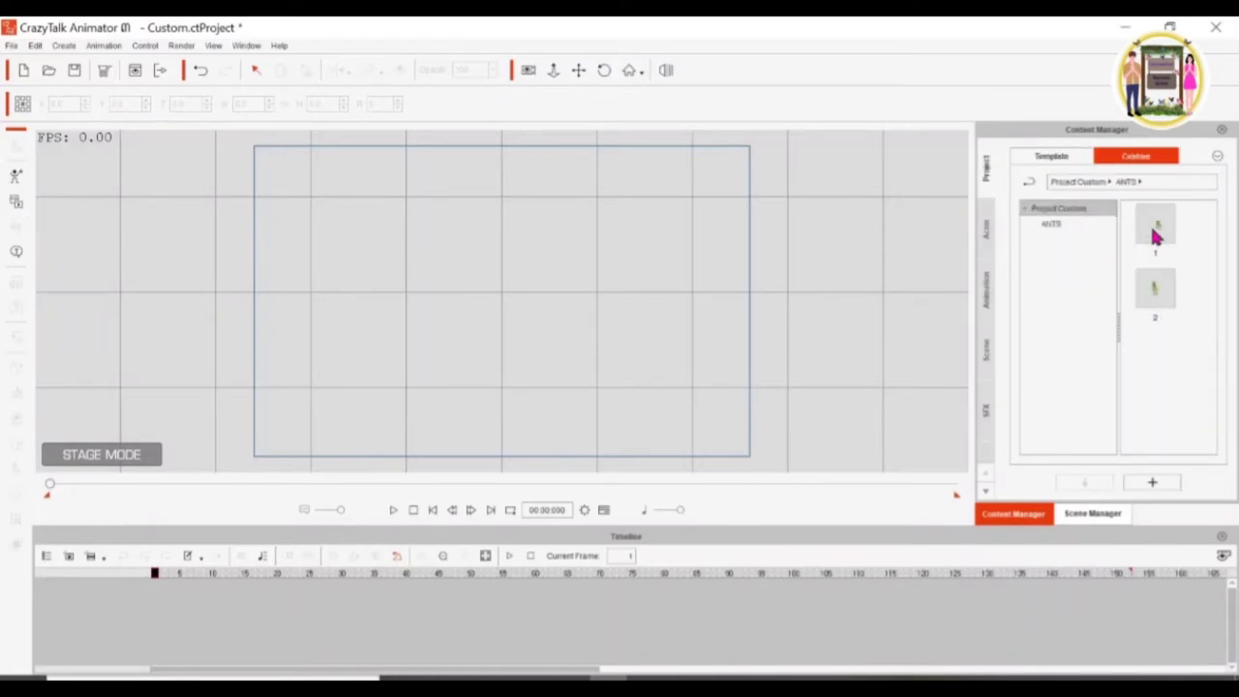
left_click(1029, 183)
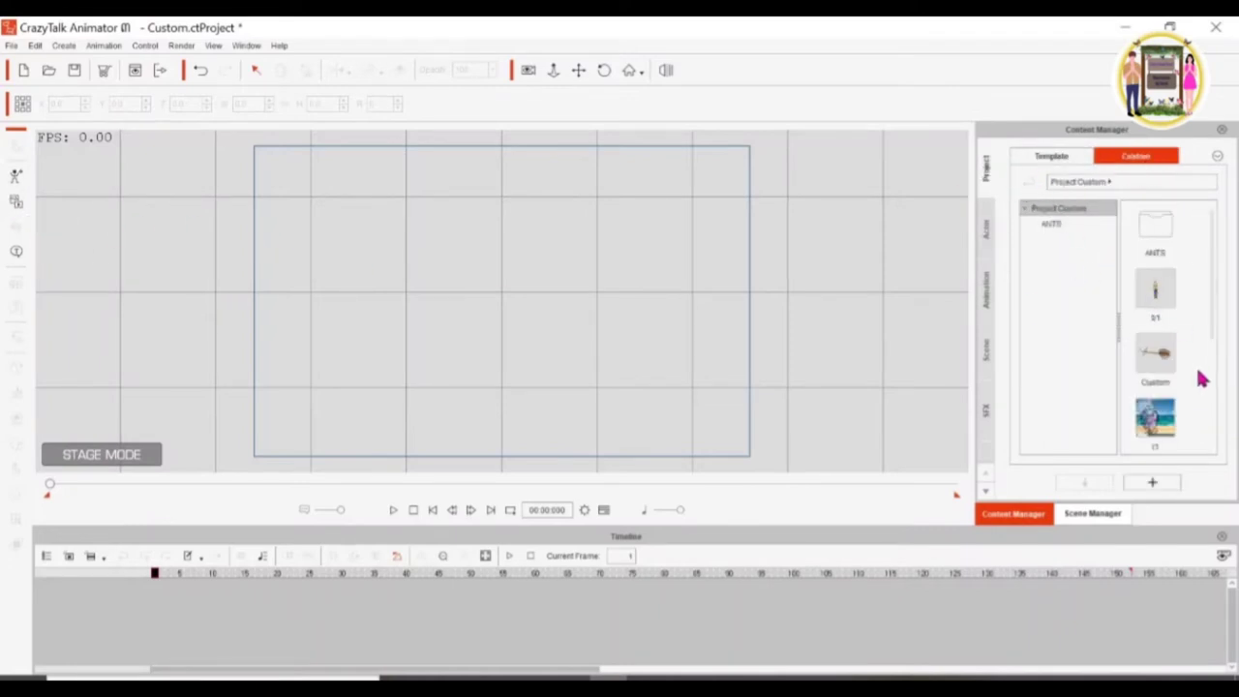
left_click_drag(1186, 356, 687, 373)
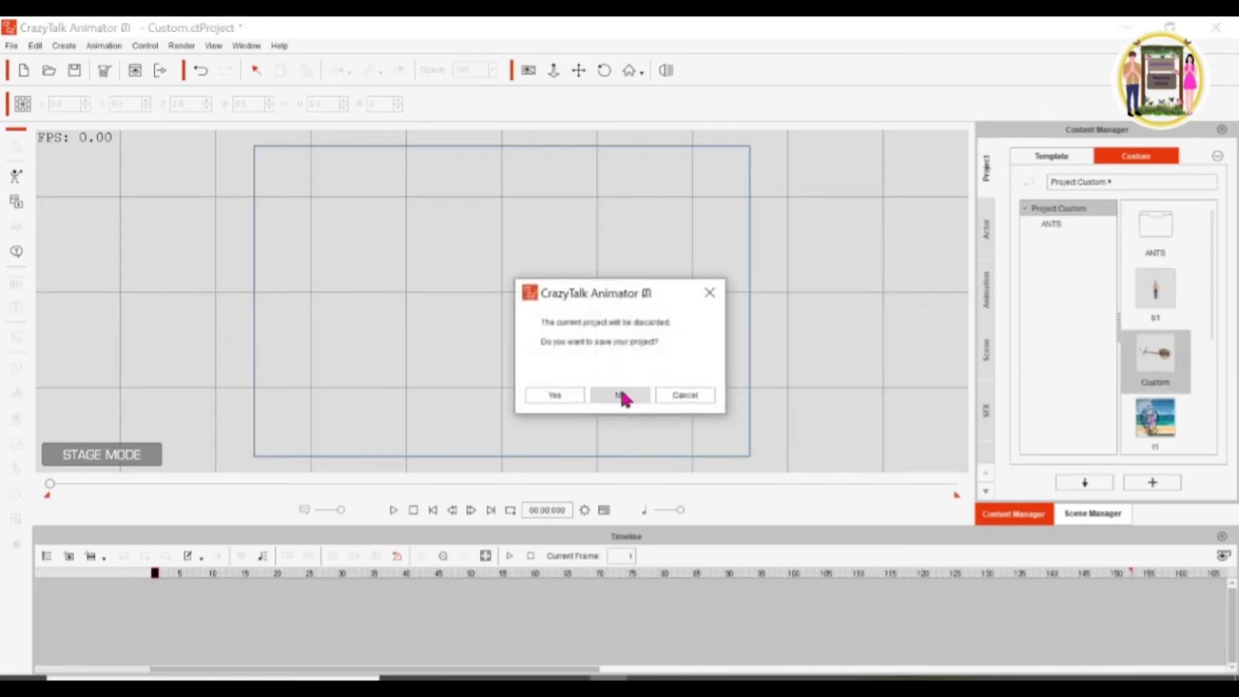
left_click(623, 396)
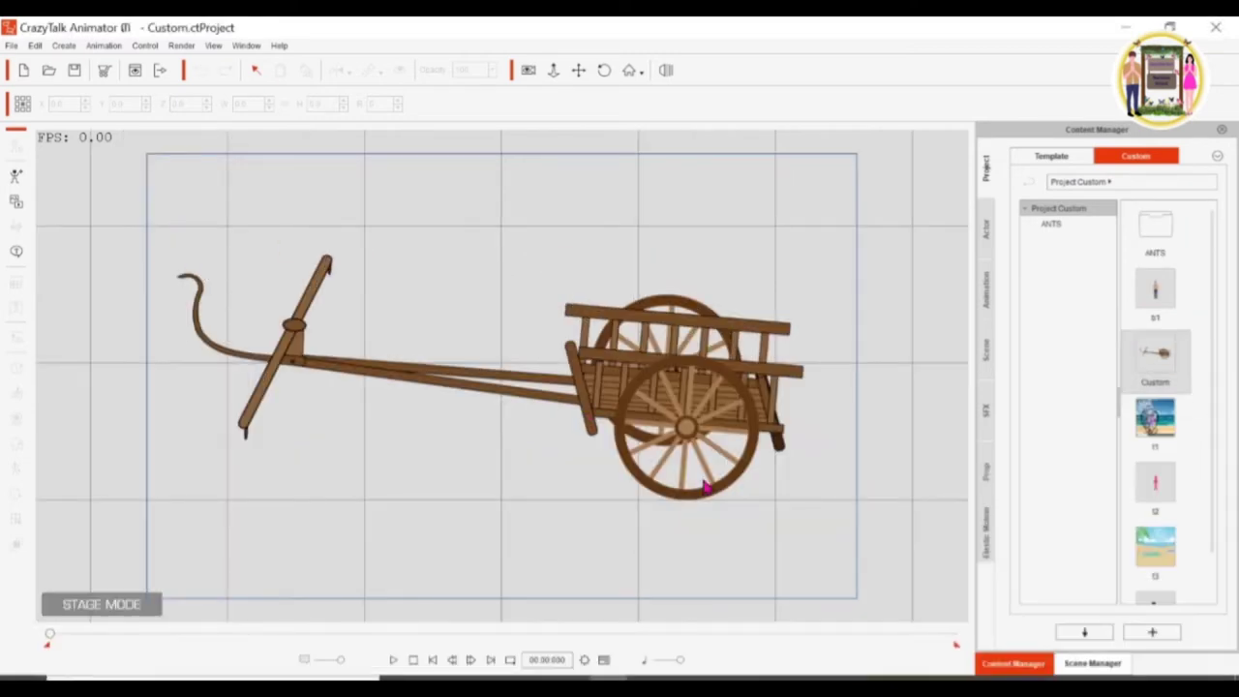
Step: Shrink the whole cart and place it in the stage's lower-right corner
left_click(640, 392)
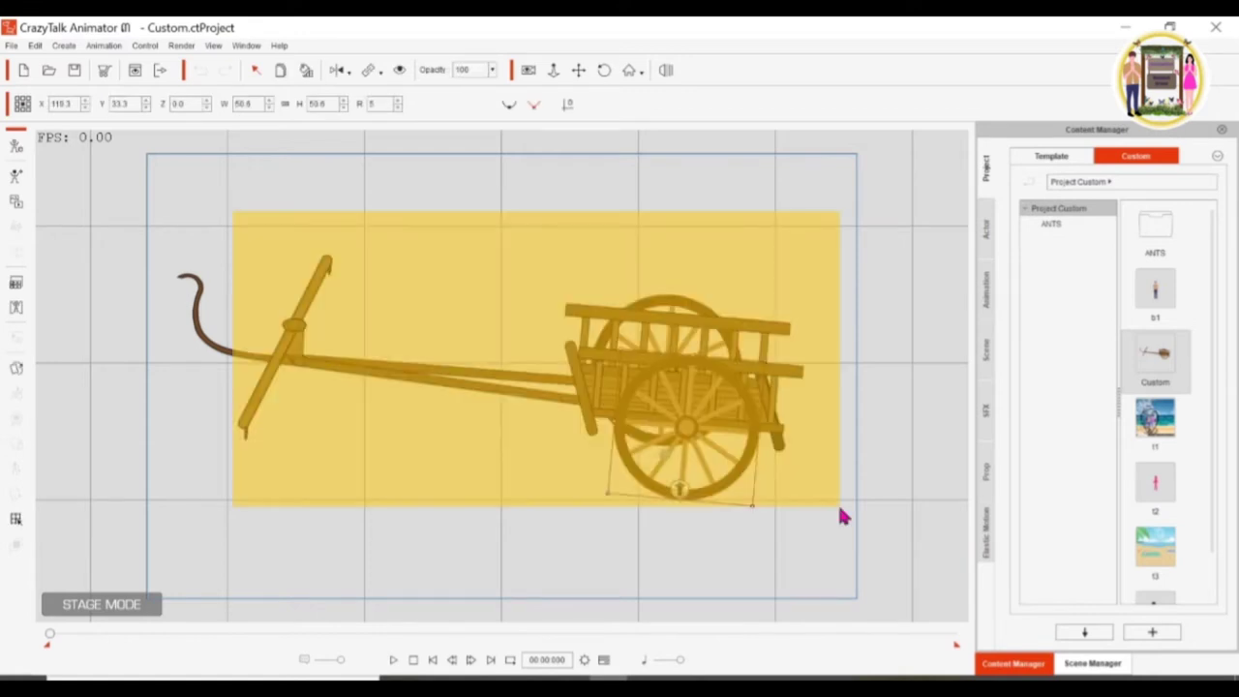
left_click(837, 502)
left_click_drag(163, 250, 399, 342)
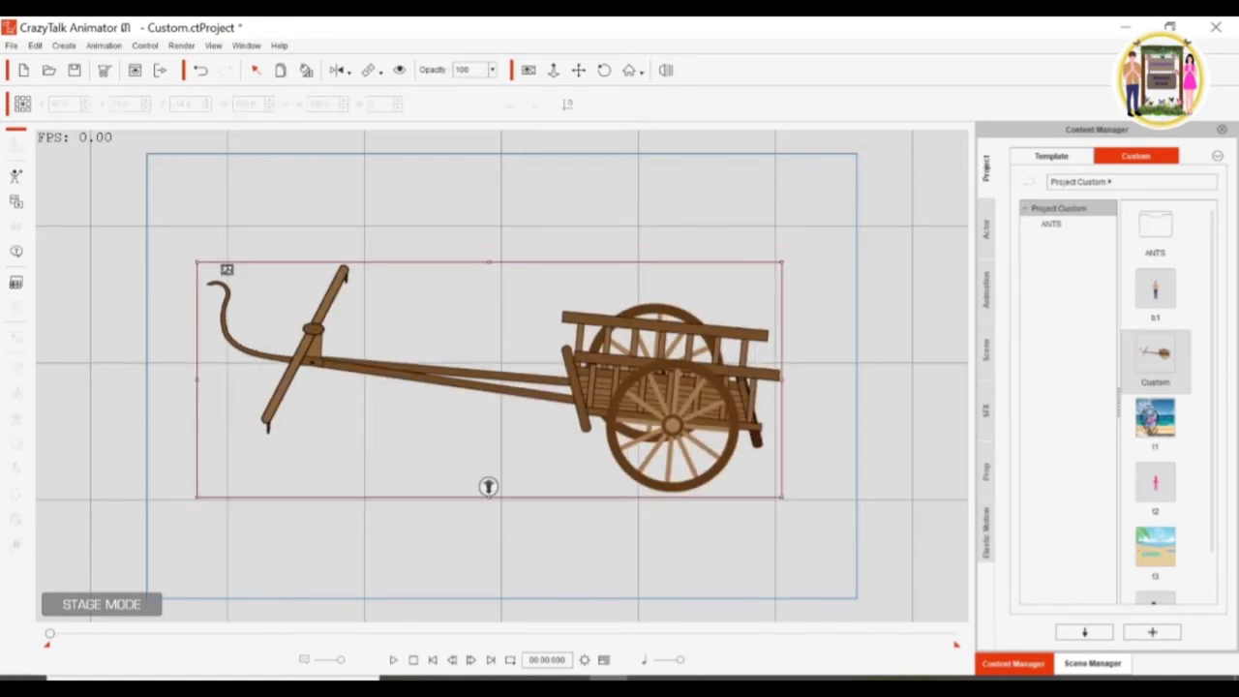
left_click_drag(578, 392, 815, 552)
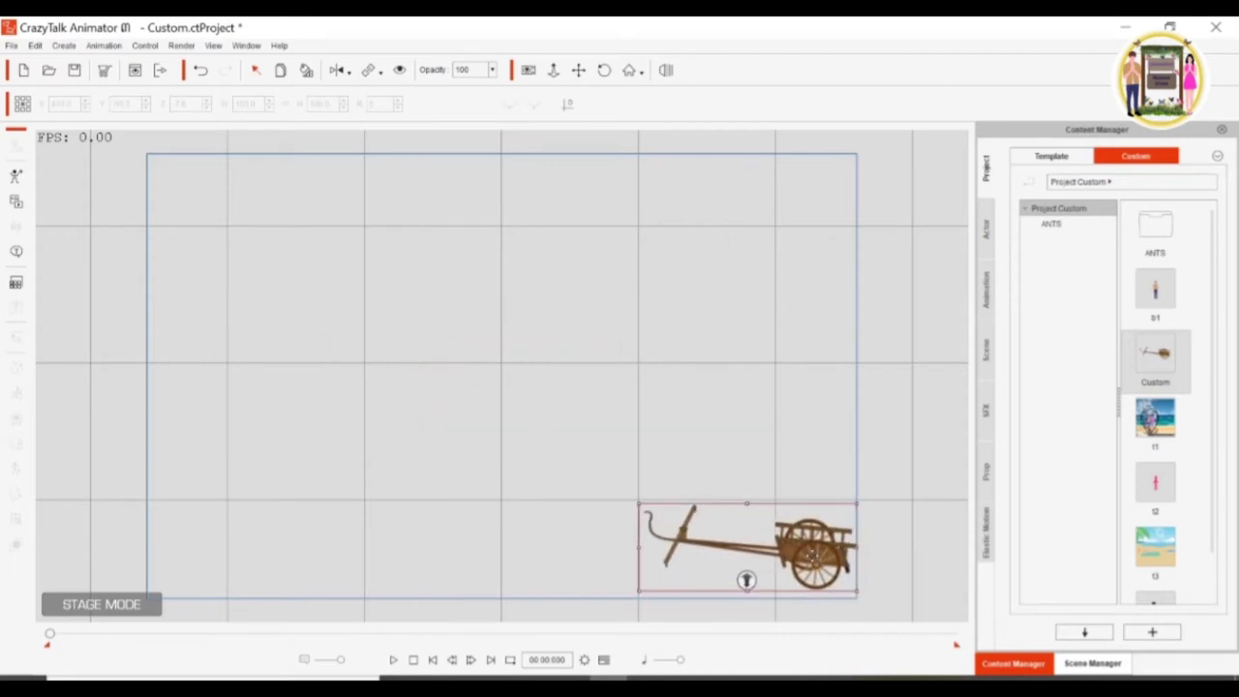
left_click_drag(813, 547, 811, 527)
left_click(17, 203)
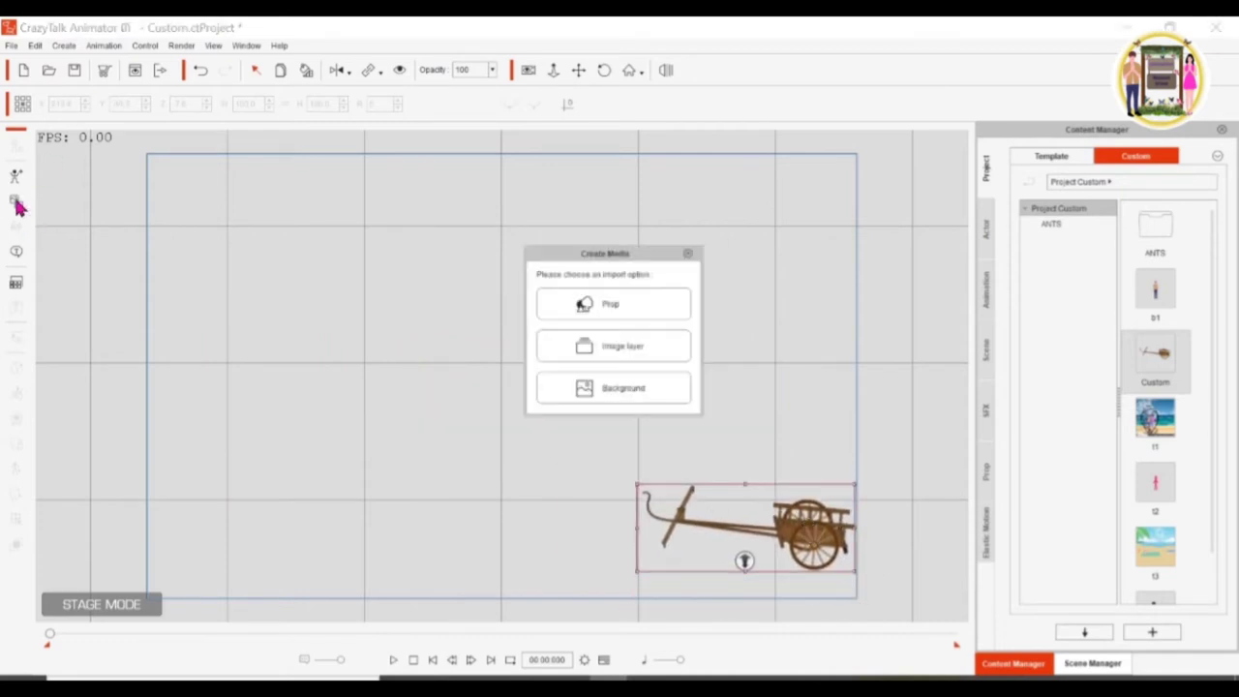
Step: Import maxresdefault.jpg from the Desktop as a prop
left_click(623, 304)
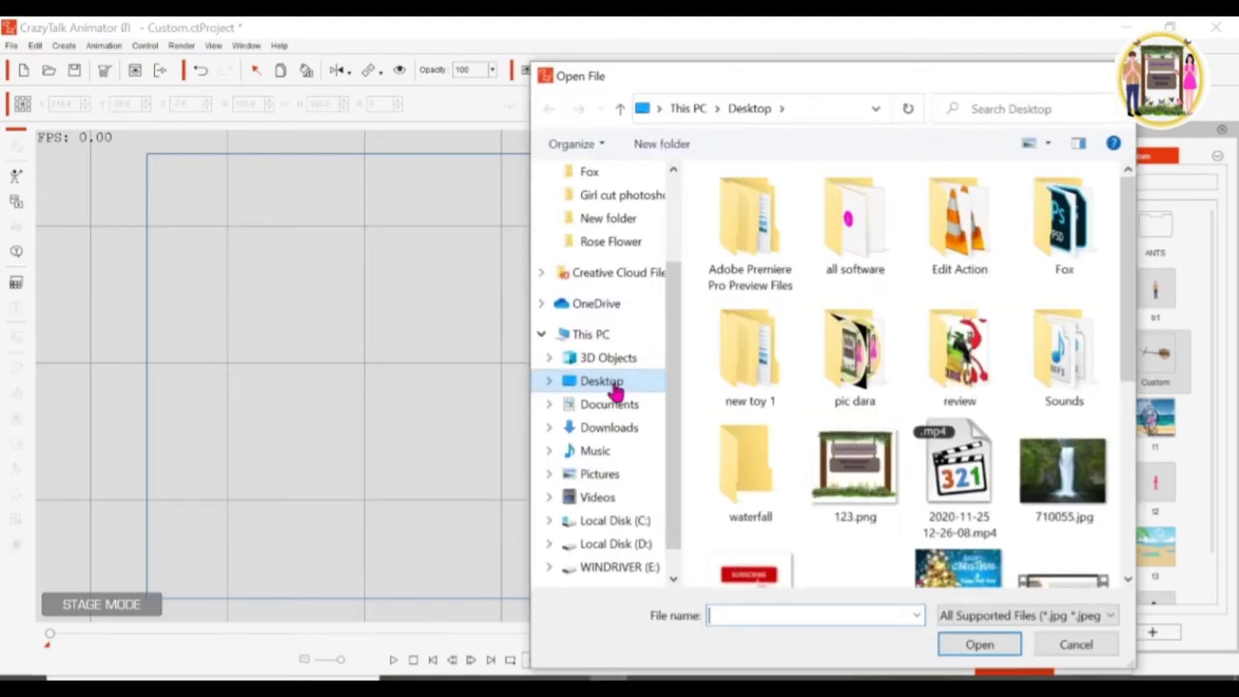
scroll(1084, 571, "down", 5)
double_click(862, 420)
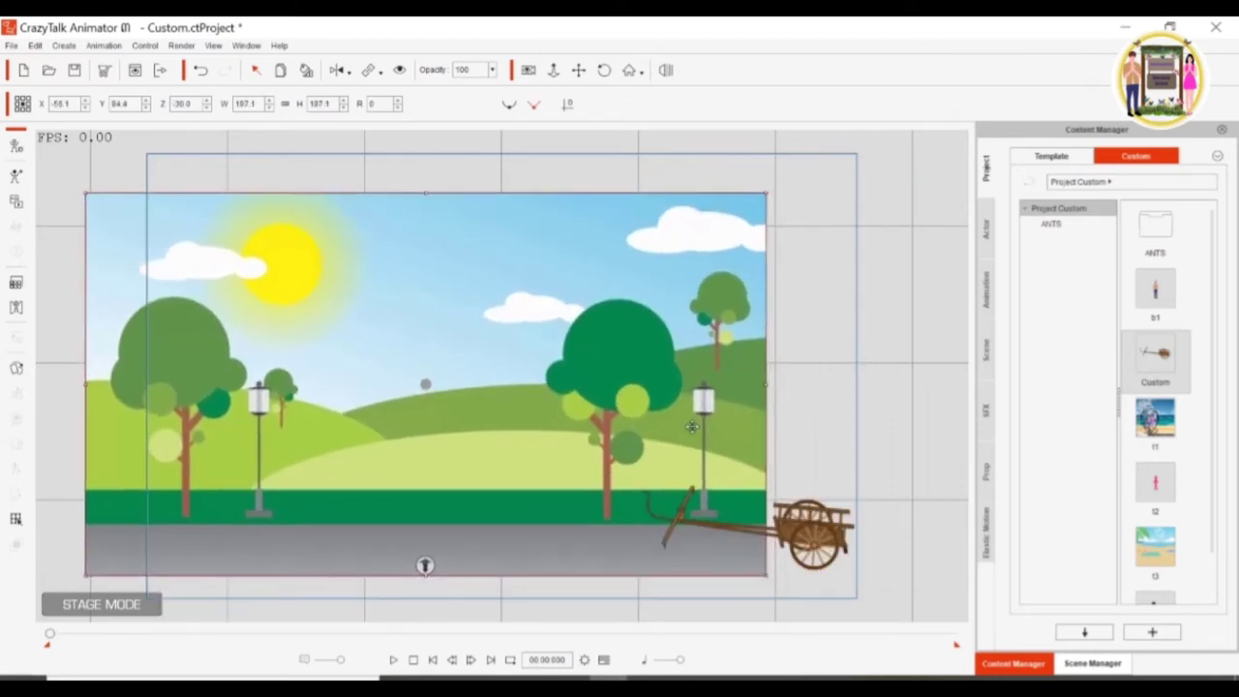
Step: Enlarge and reposition the park image so it fills the stage behind the cart
left_click_drag(692, 425, 815, 453)
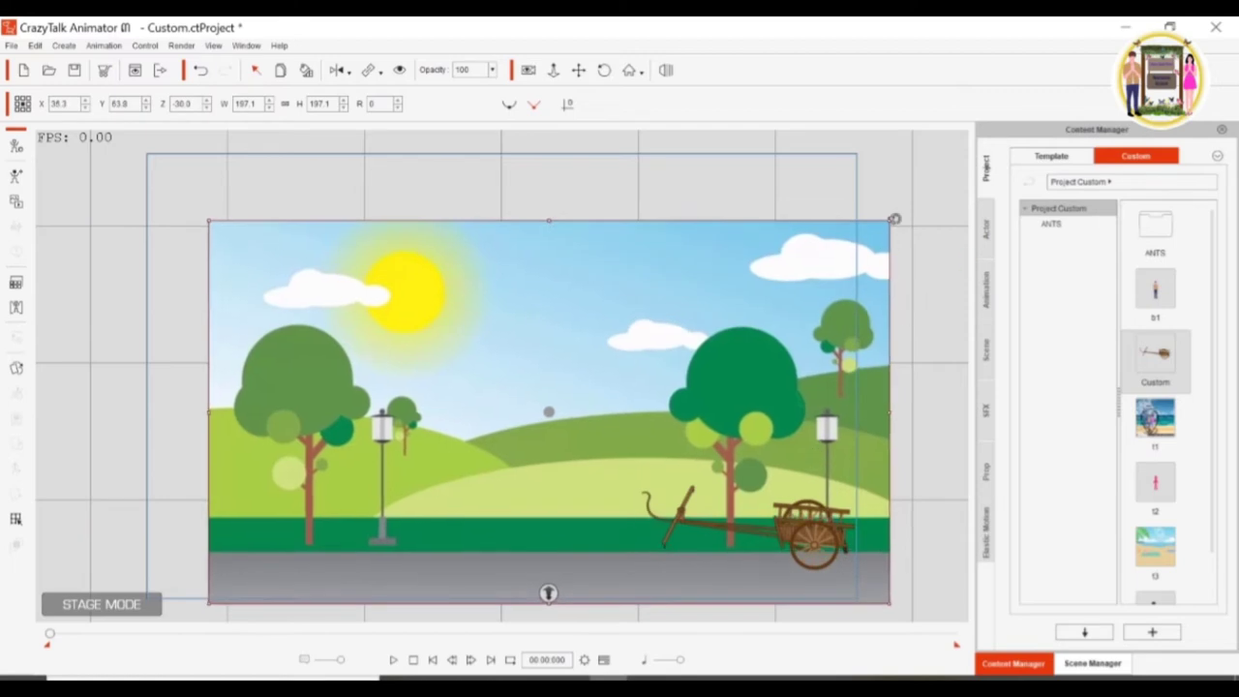
left_click_drag(894, 219, 891, 219)
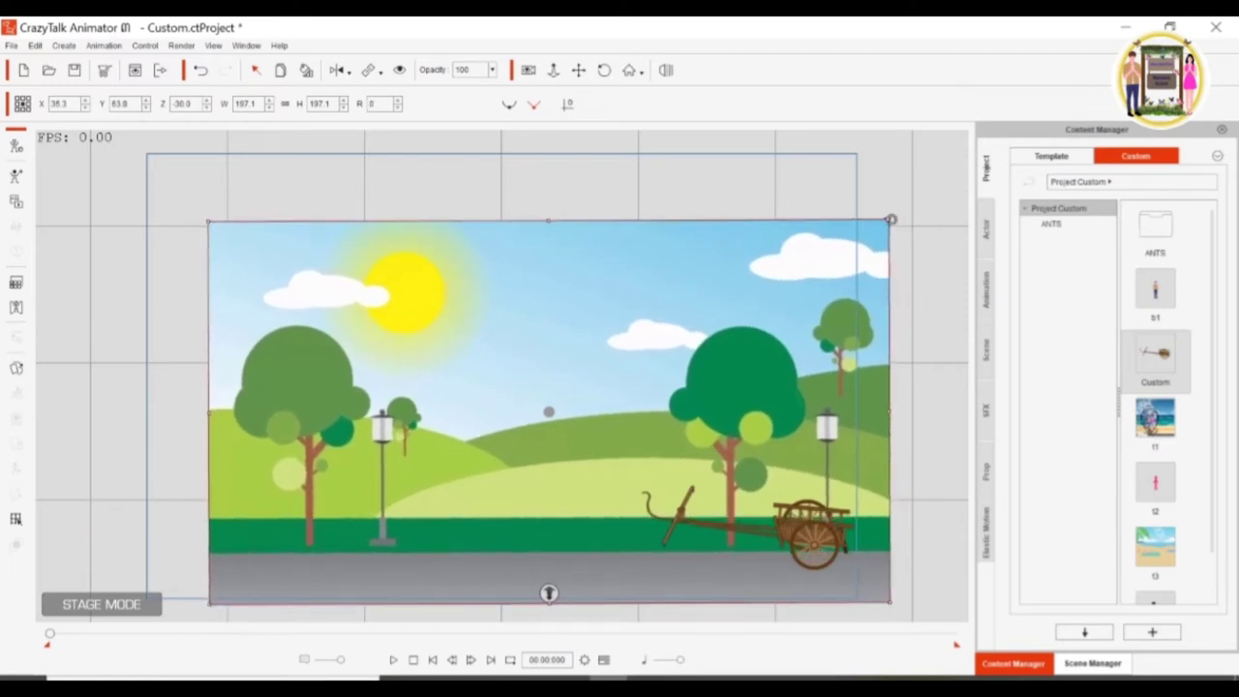
mouse_move(888, 221)
left_mouse_down()
mouse_move(922, 206)
mouse_move(931, 146)
left_mouse_up()
left_click_drag(712, 277, 654, 320)
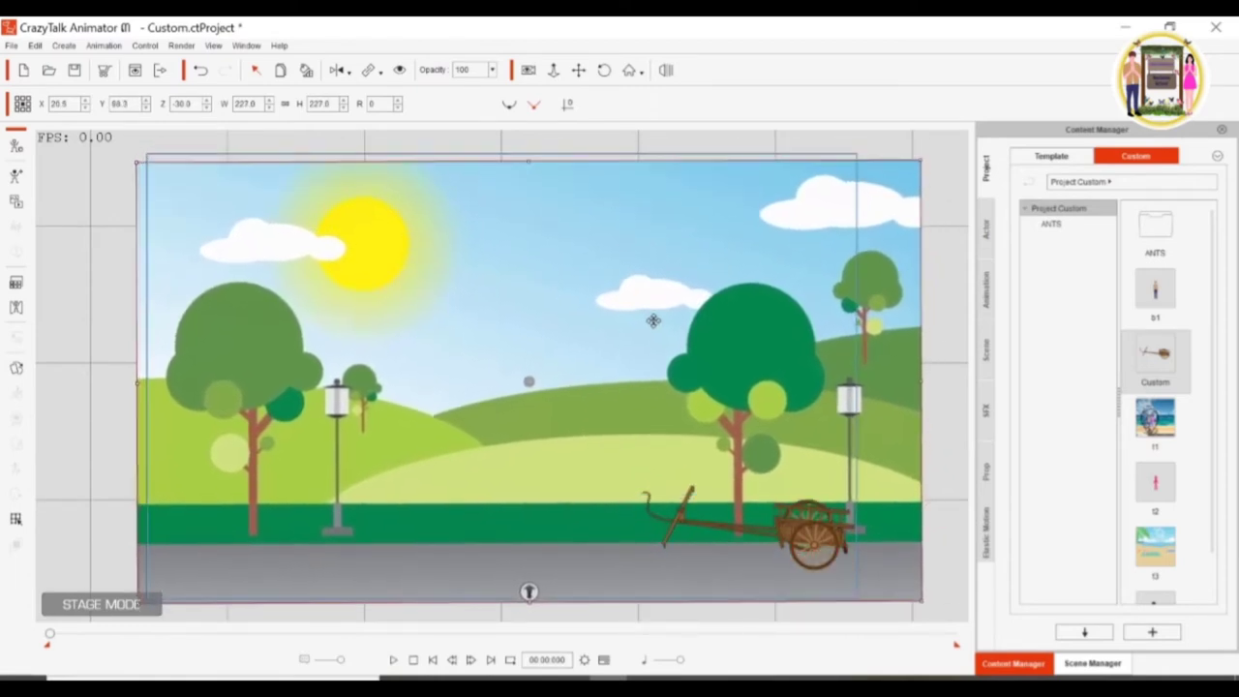
left_click_drag(670, 377, 641, 379)
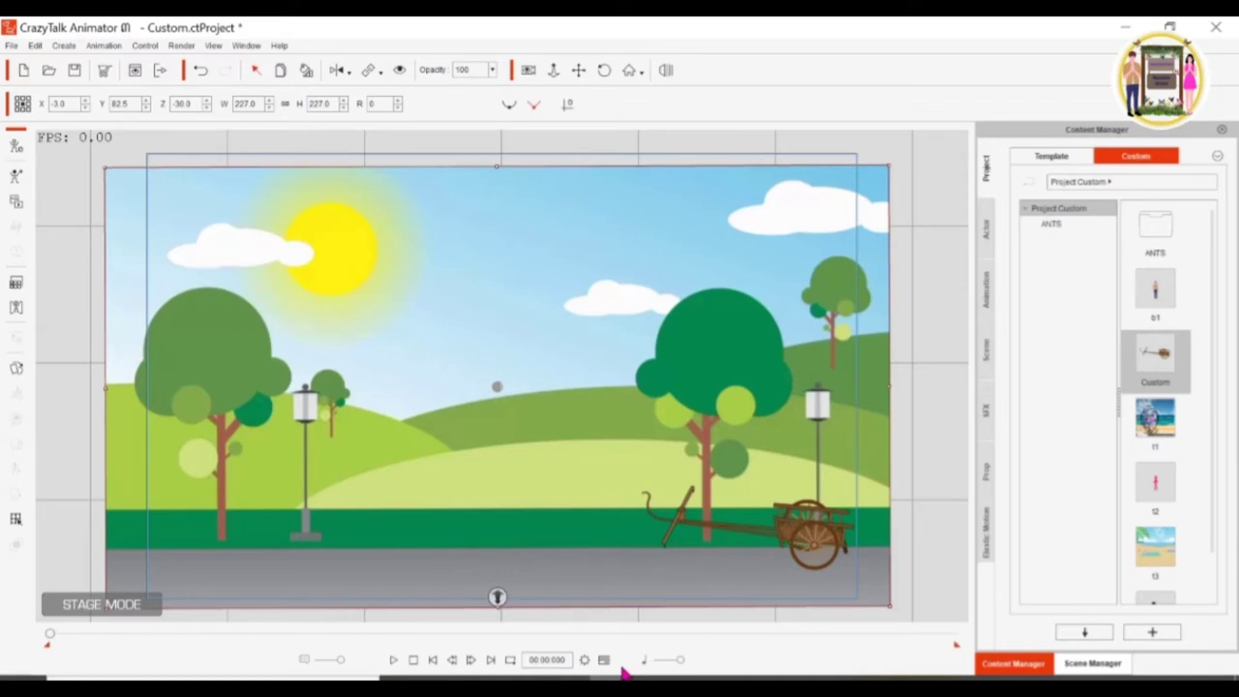
left_click(602, 659)
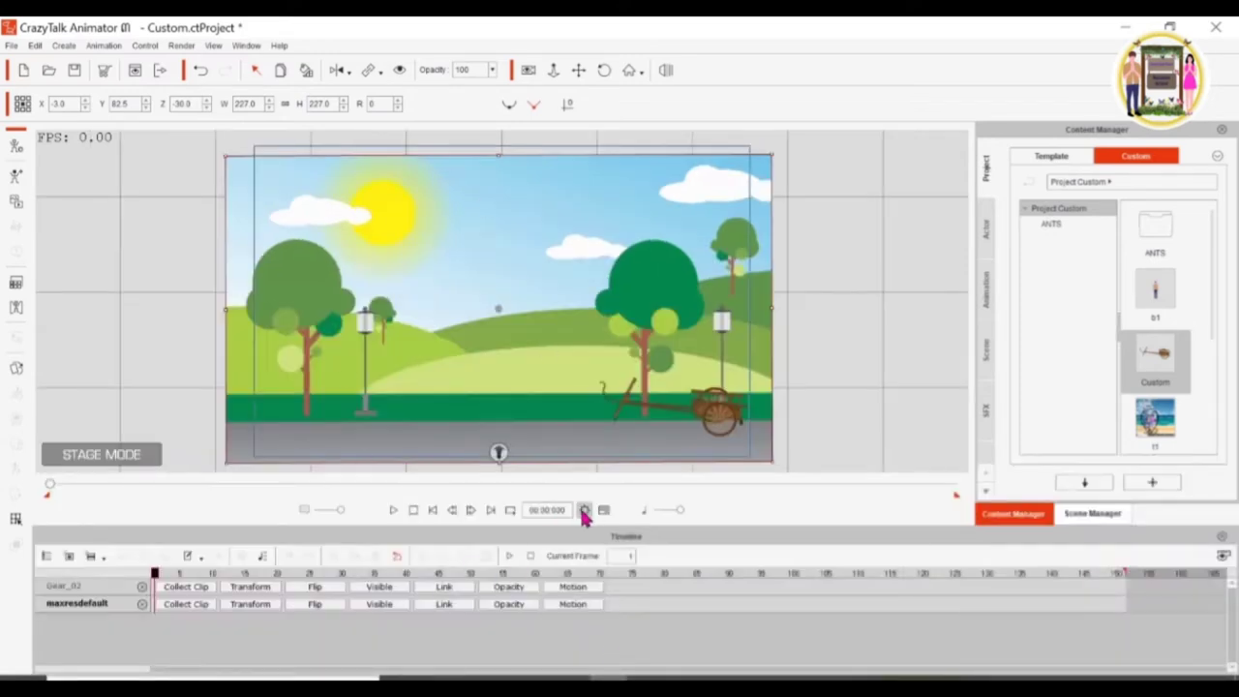
Step: Set the project's total animation length to 400 frames in Project Settings
left_click(583, 511)
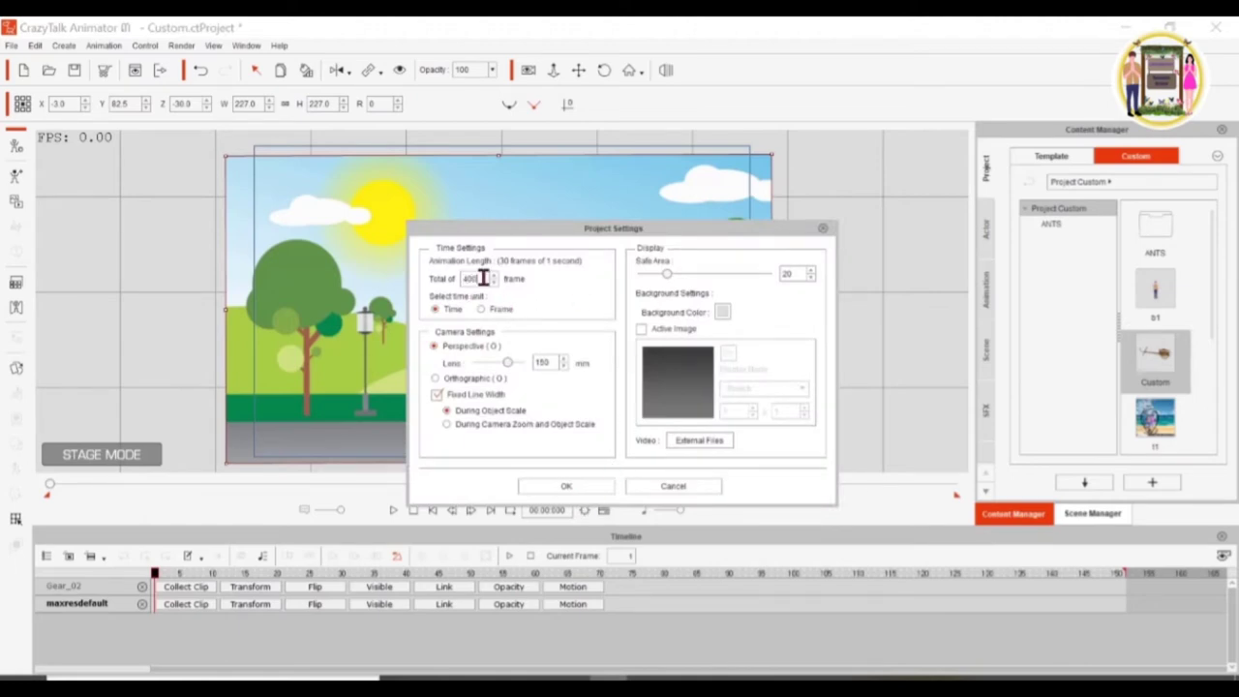
left_click(564, 485)
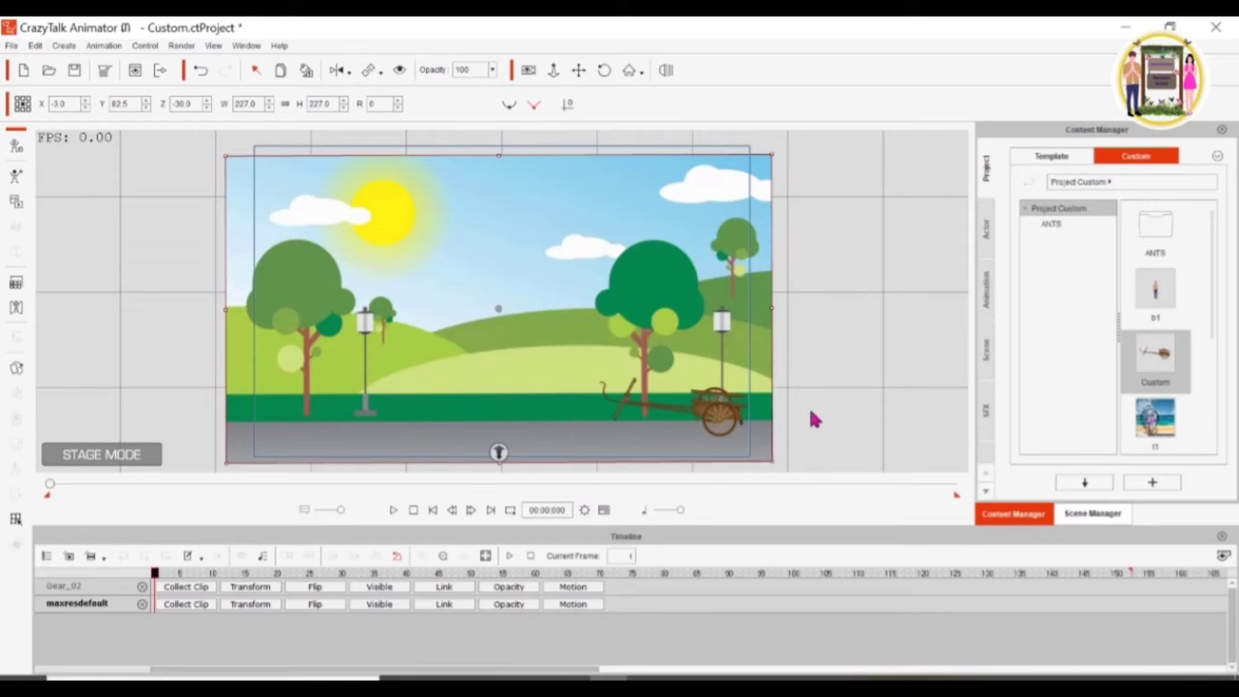
Step: Browse the Prop library to the custom cow folder
scroll(992, 378, "down", 1)
scroll(987, 382, "down", 2)
scroll(987, 387, "down", 1)
scroll(989, 426, "down", 1)
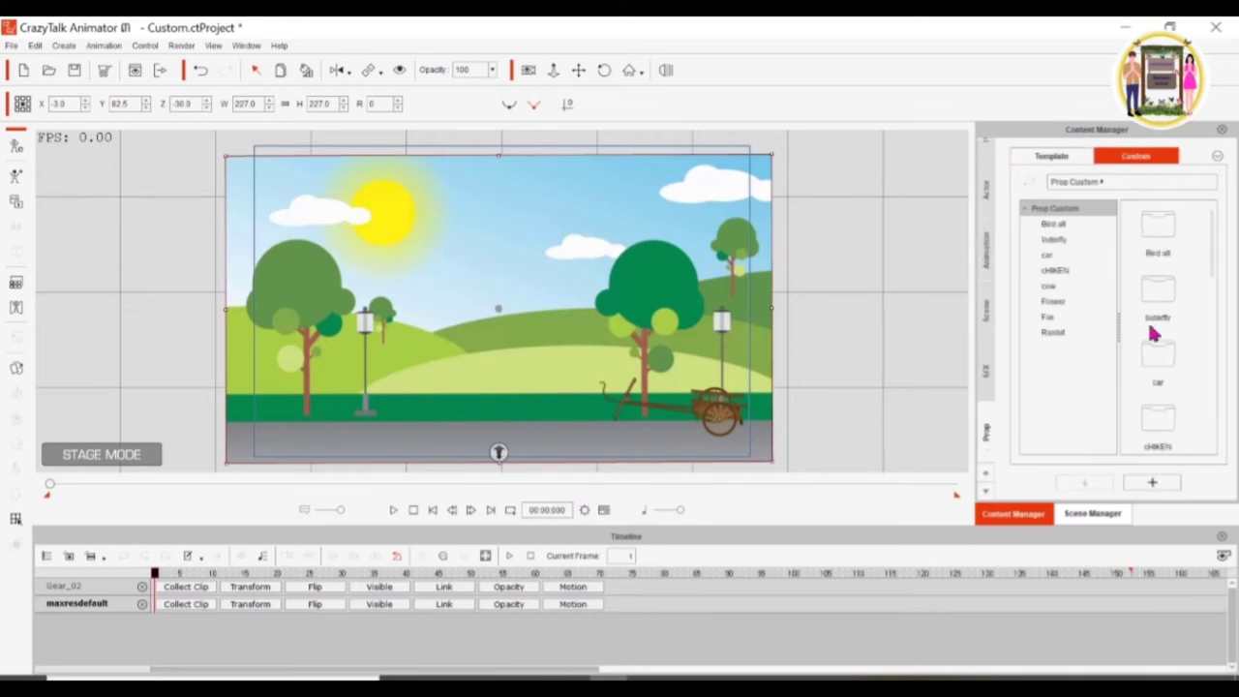
scroll(1164, 358, "down", 2)
scroll(1164, 365, "down", 3)
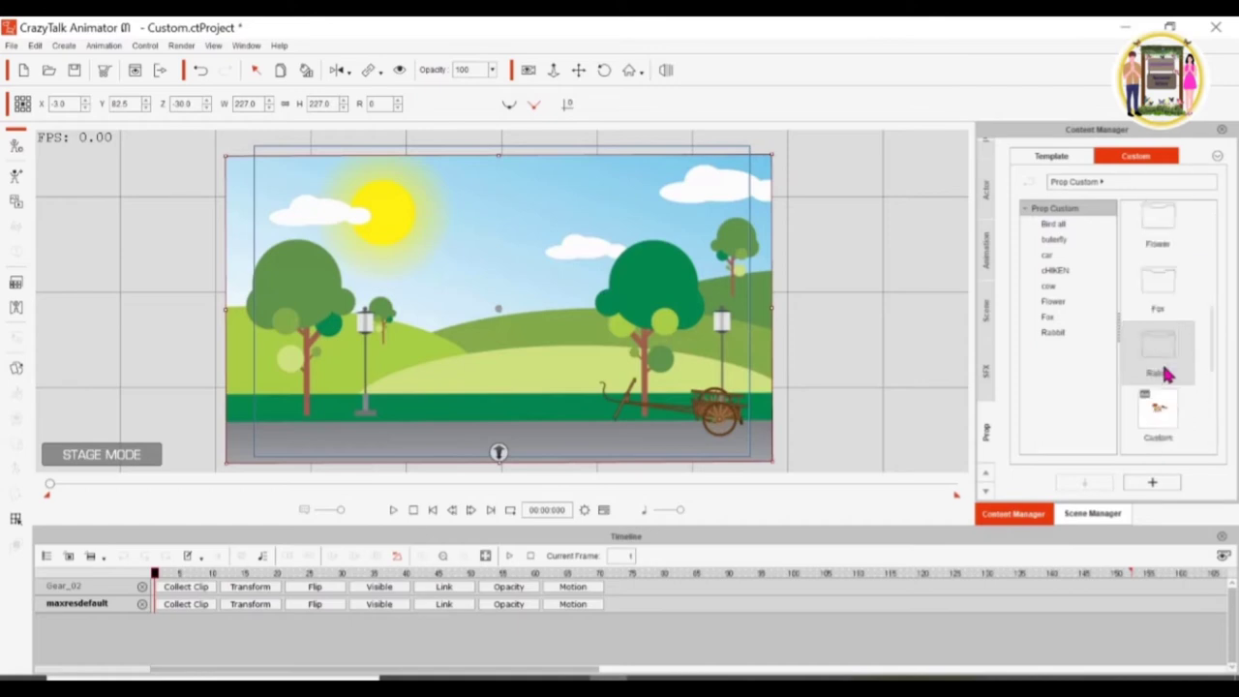
mouse_move(1216, 368)
left_mouse_down()
mouse_move(1208, 385)
mouse_move(1207, 325)
left_mouse_up()
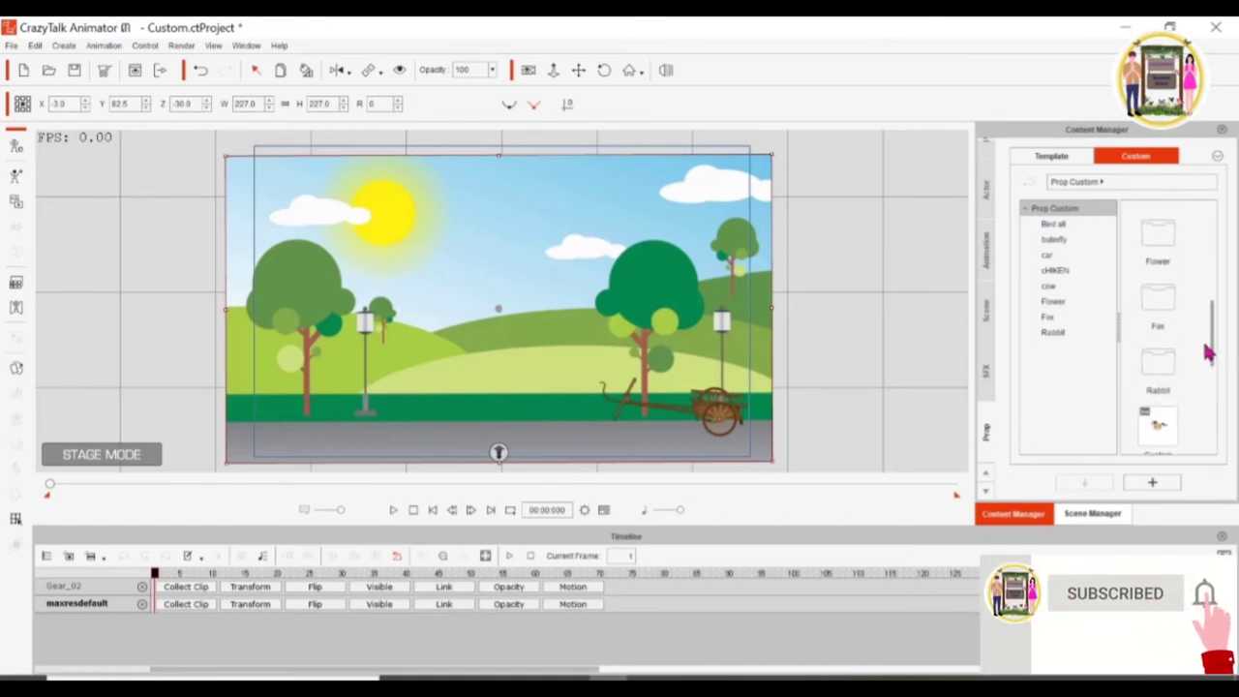
double_click(1157, 278)
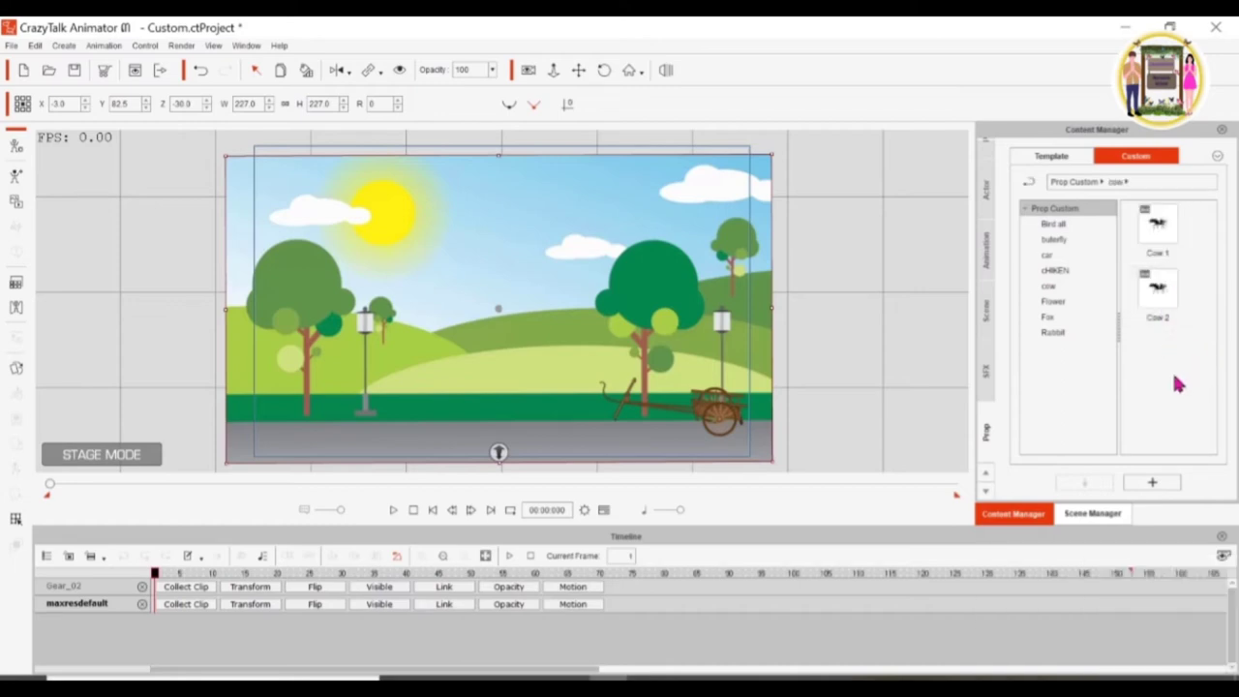
Step: Place Cow 2 on the stage and lower it onto the road in front of the cart
left_click_drag(1166, 307, 654, 397)
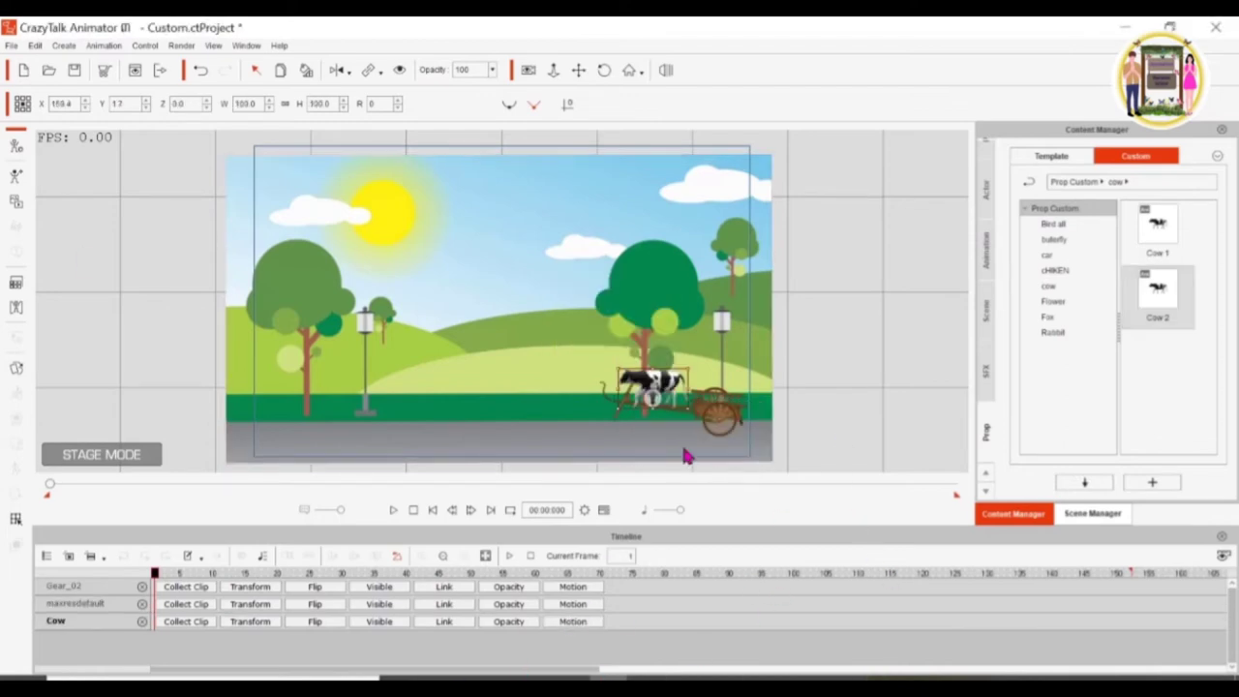
left_click_drag(664, 386, 659, 414)
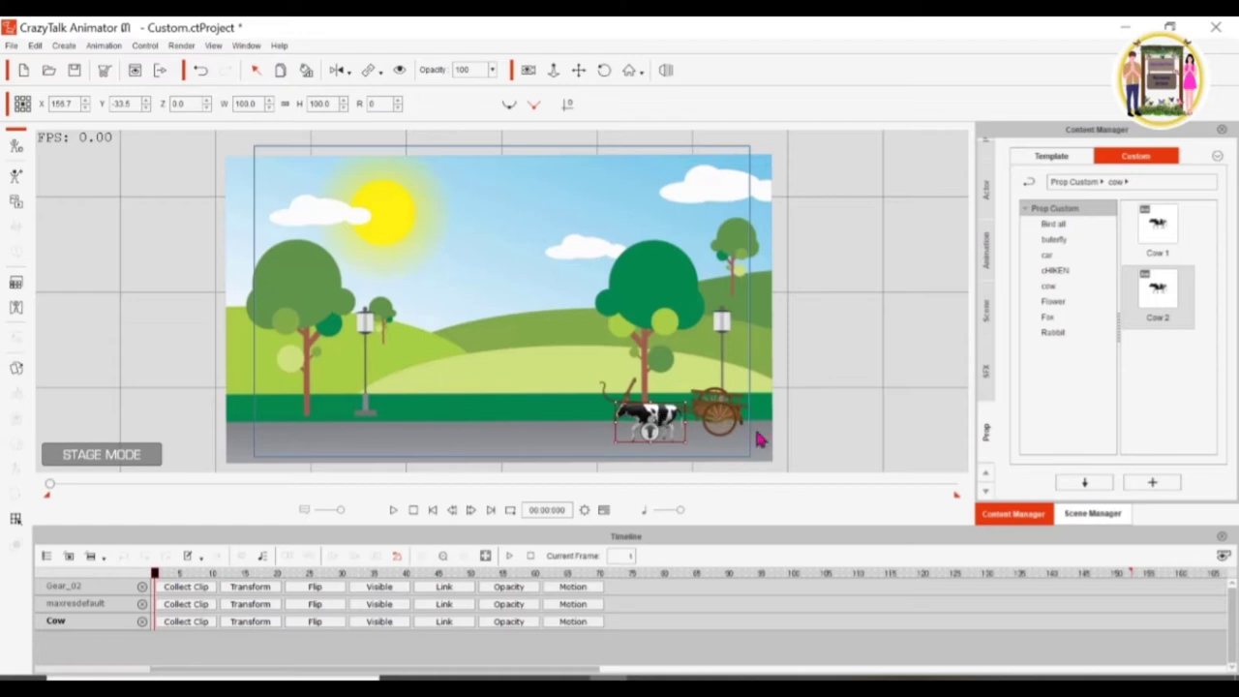
left_click(661, 291)
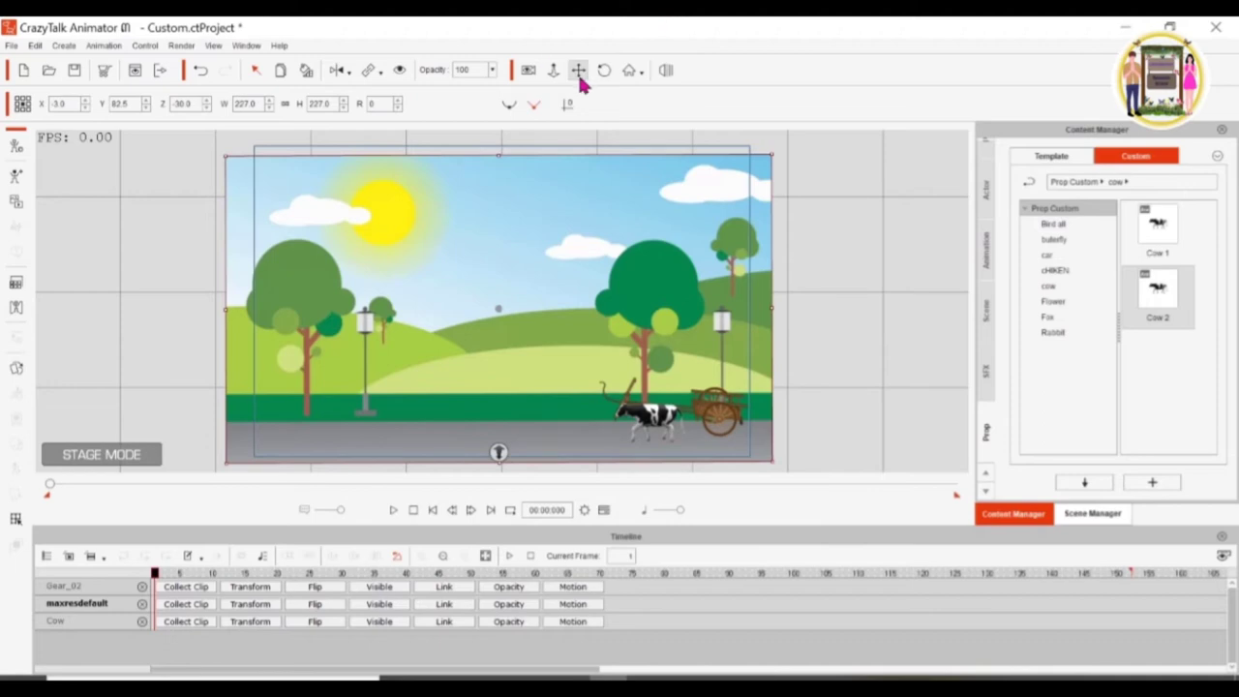
Step: Clone the cow and place the copy just above the first cow
left_click(674, 236)
scroll(720, 358, "up", 2)
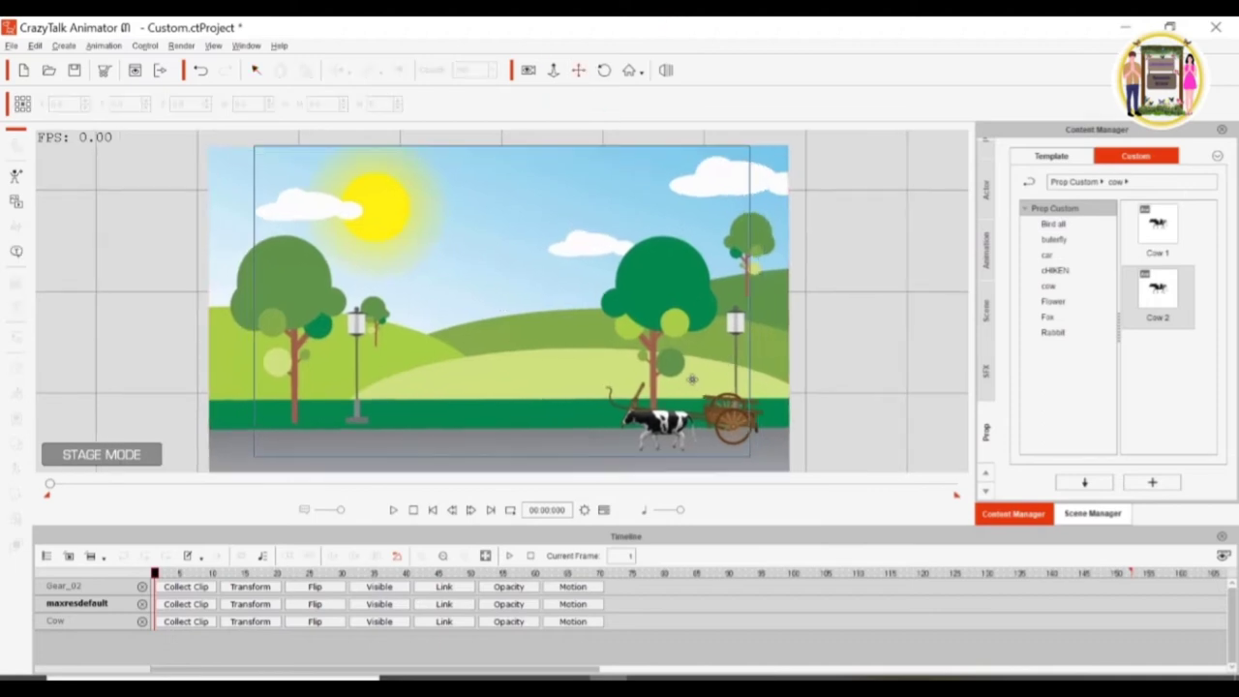
mouse_move(696, 382)
left_mouse_down()
mouse_move(668, 369)
mouse_move(735, 369)
left_mouse_up()
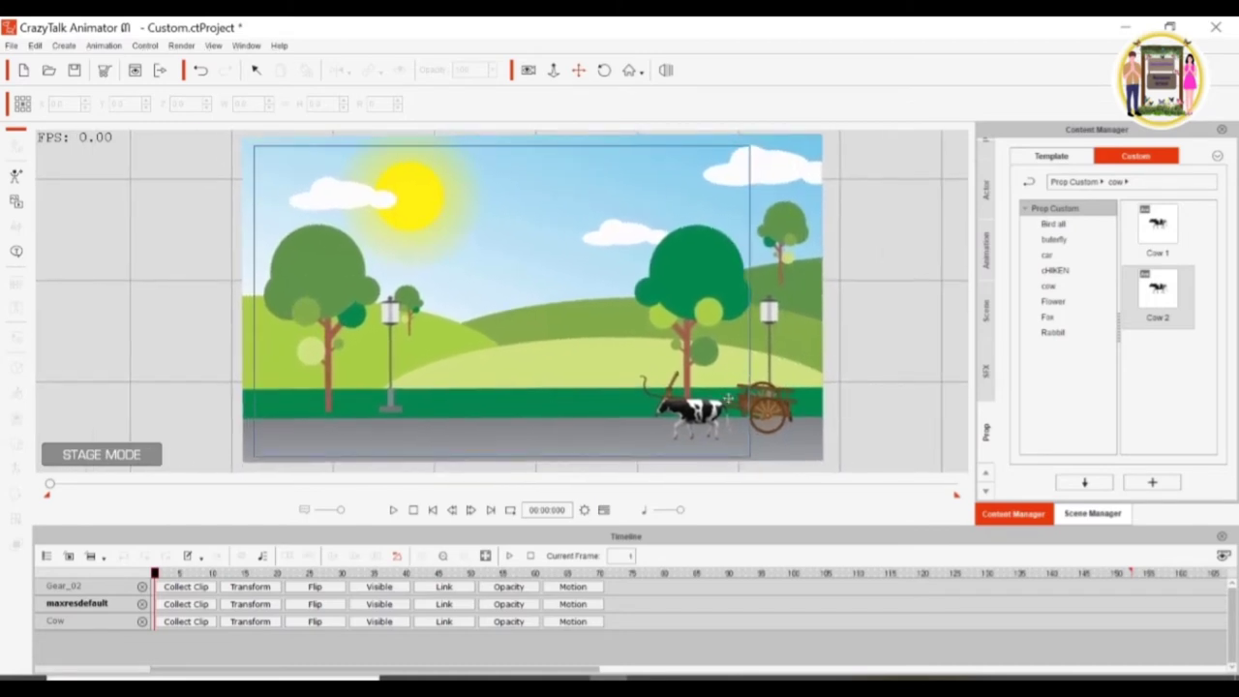
left_click(695, 414)
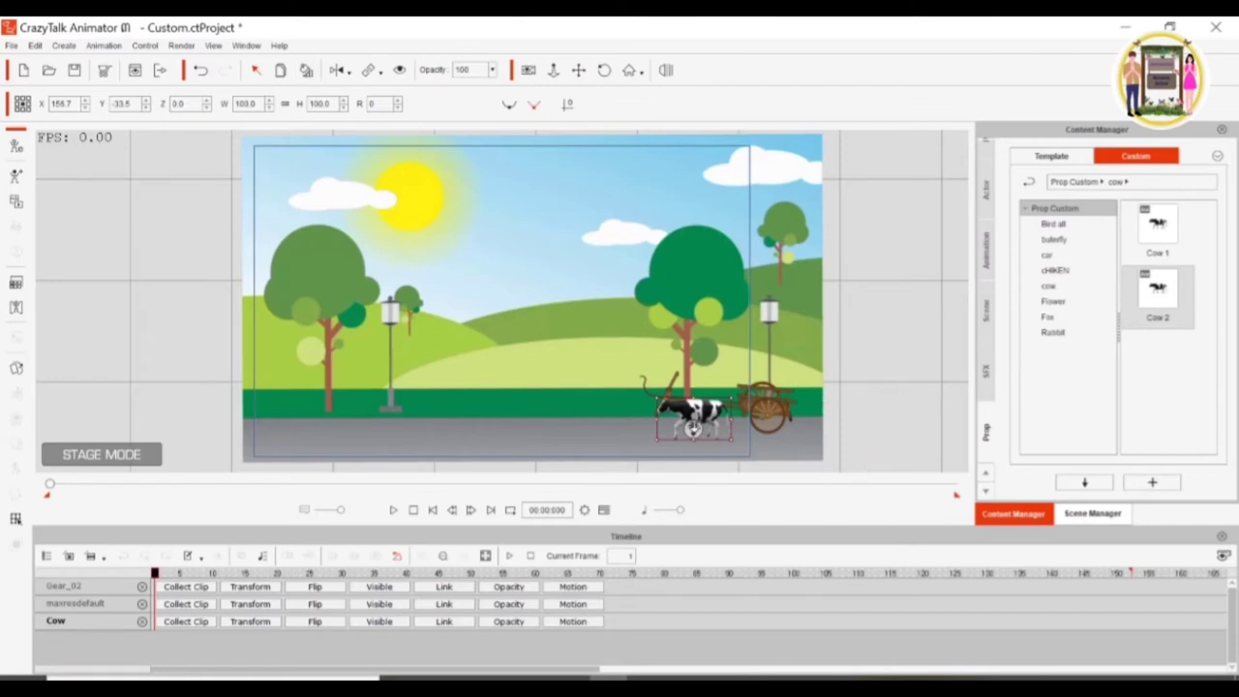
left_click(279, 70)
left_click(658, 408)
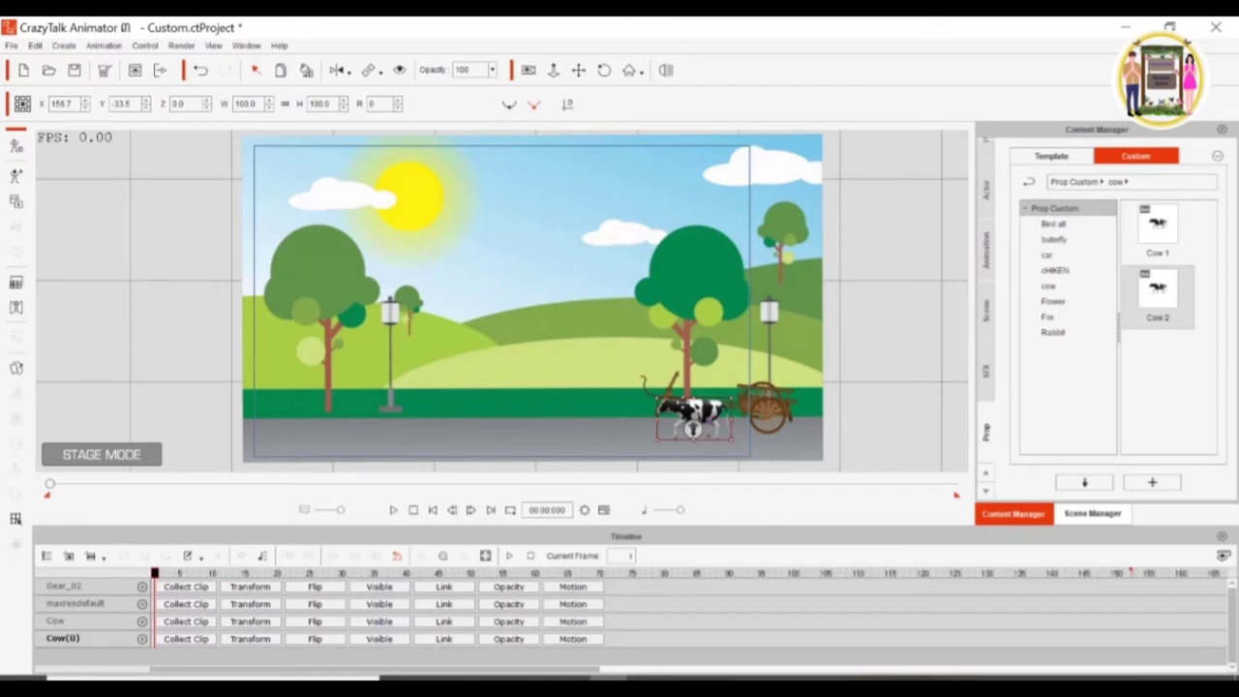
left_click_drag(691, 429, 693, 407)
Step: Adjust the cows' stacking order and nudge the lower cow slightly left
left_click(693, 439)
left_click(682, 410)
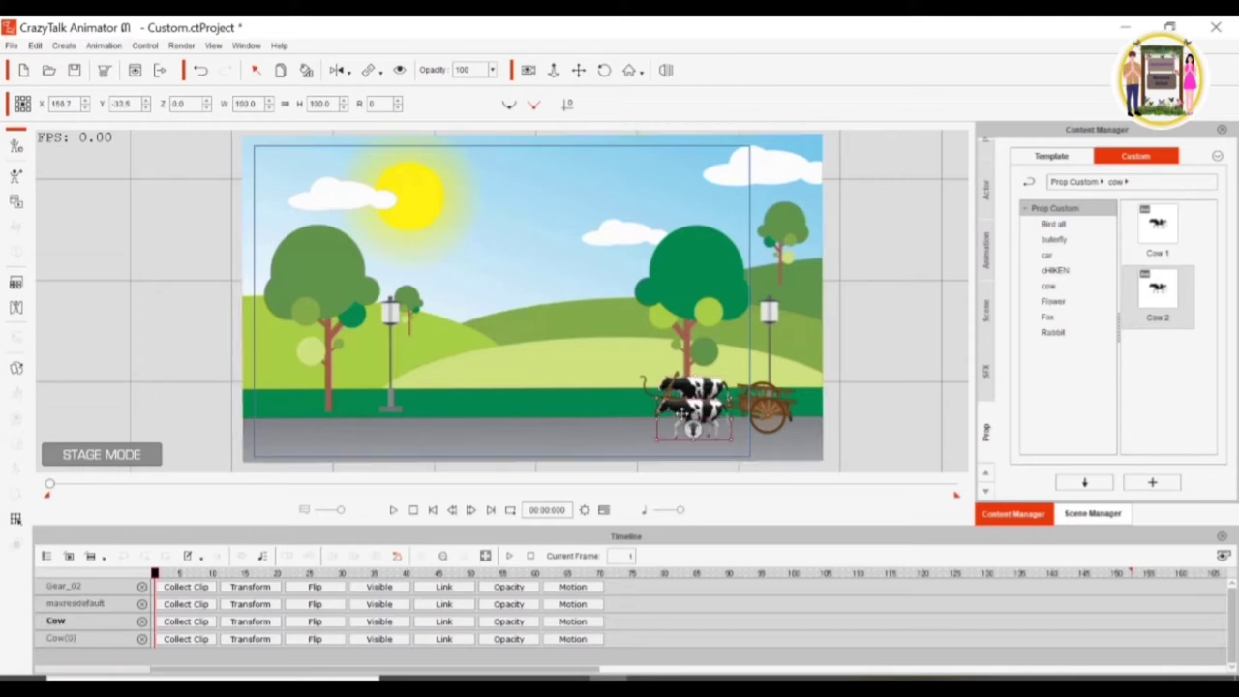
left_click(693, 356)
key("ctrl+v")
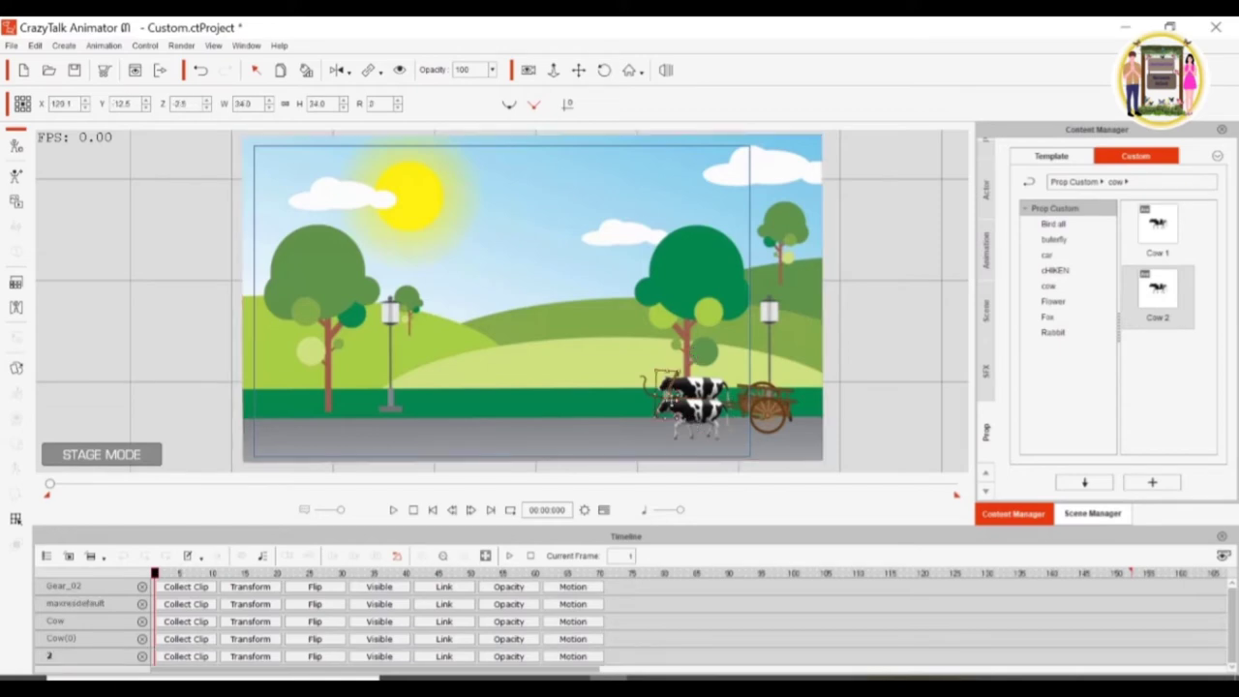
left_click(704, 423)
scroll(691, 427, "down", 5)
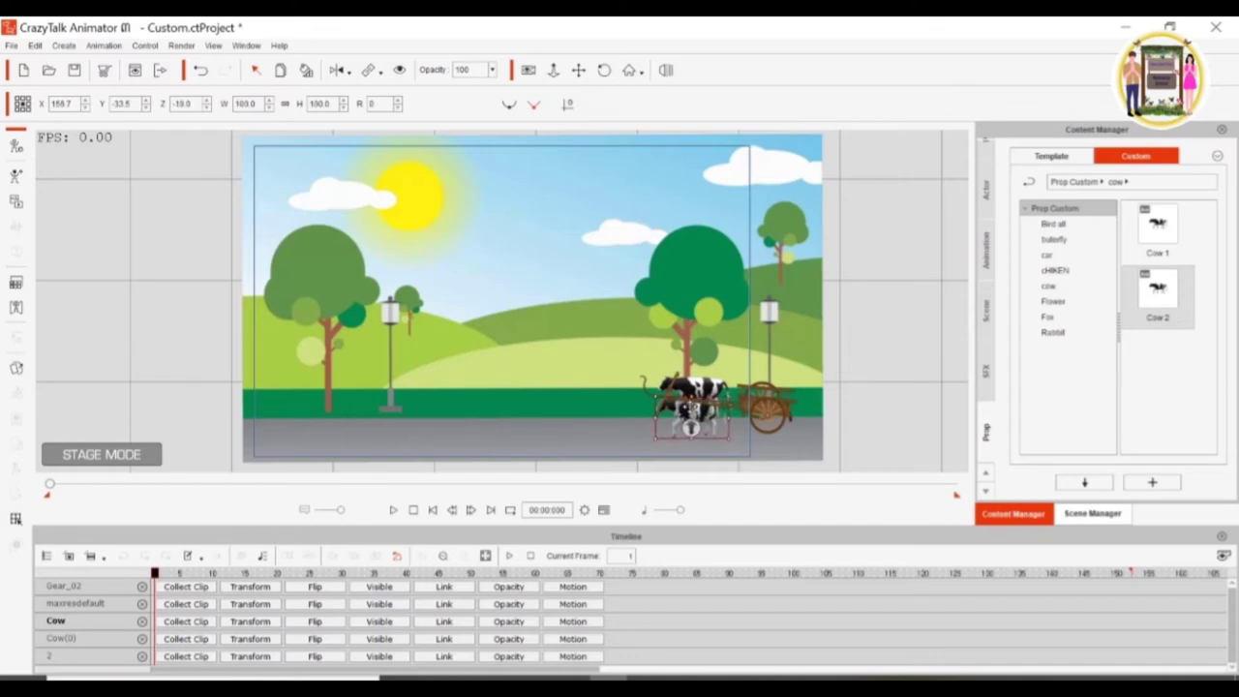
scroll(691, 428, "up", 4)
scroll(692, 427, "up", 2)
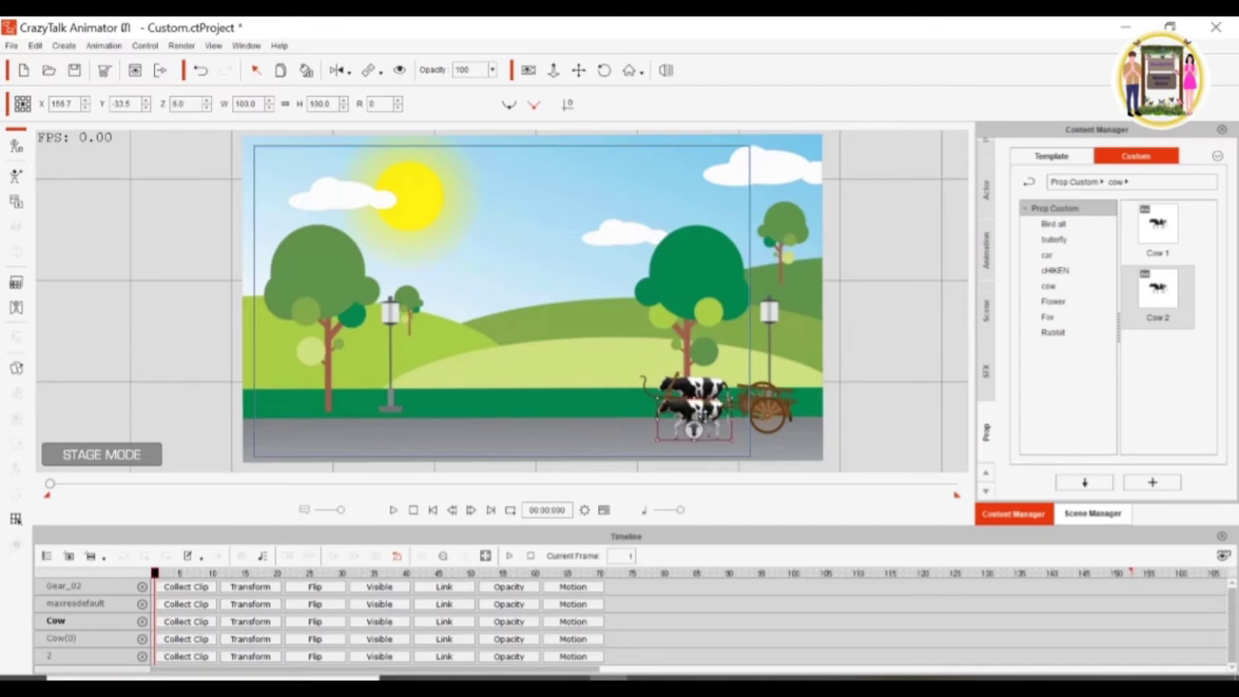
left_click_drag(692, 427, 685, 426)
Step: Shift the park background image up slightly
left_click(529, 445)
left_click(532, 450)
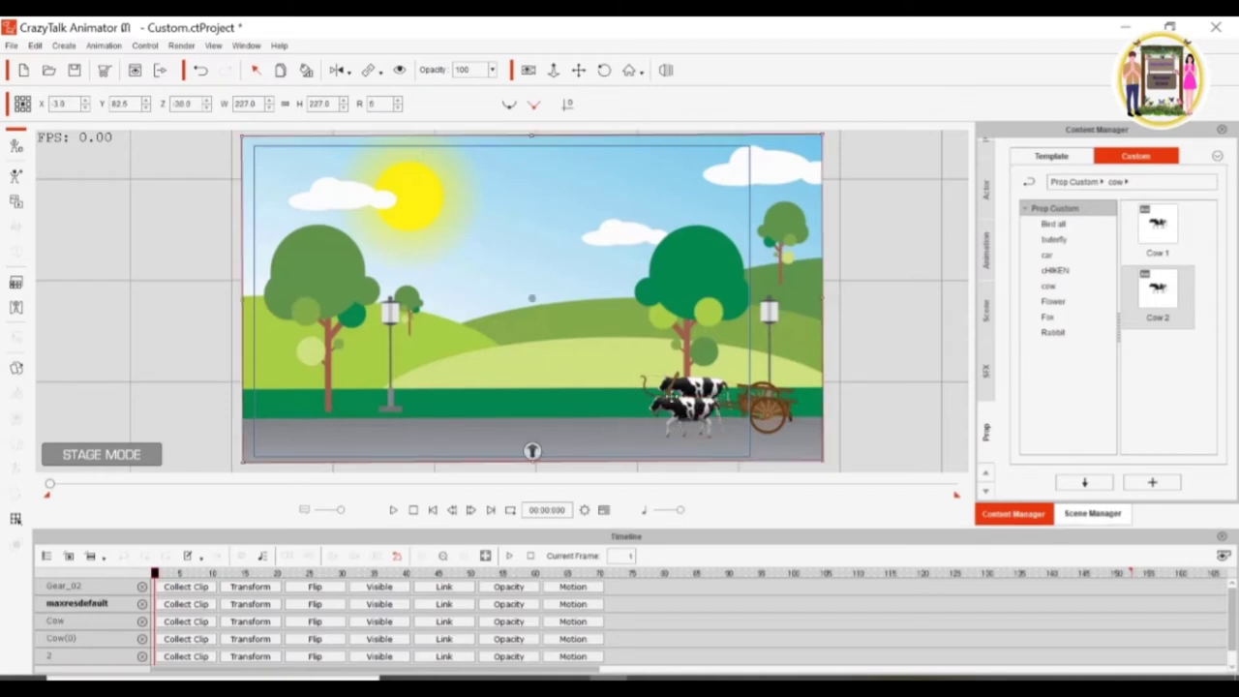
left_click_drag(531, 451, 531, 449)
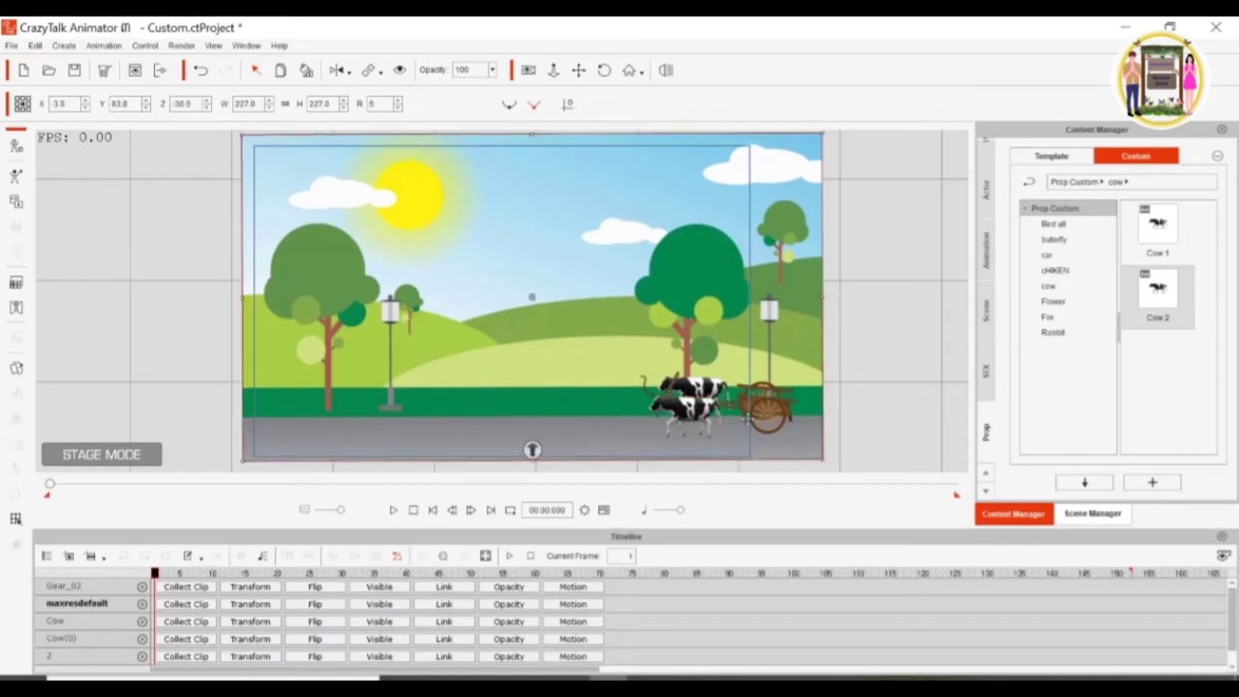
left_click(578, 69)
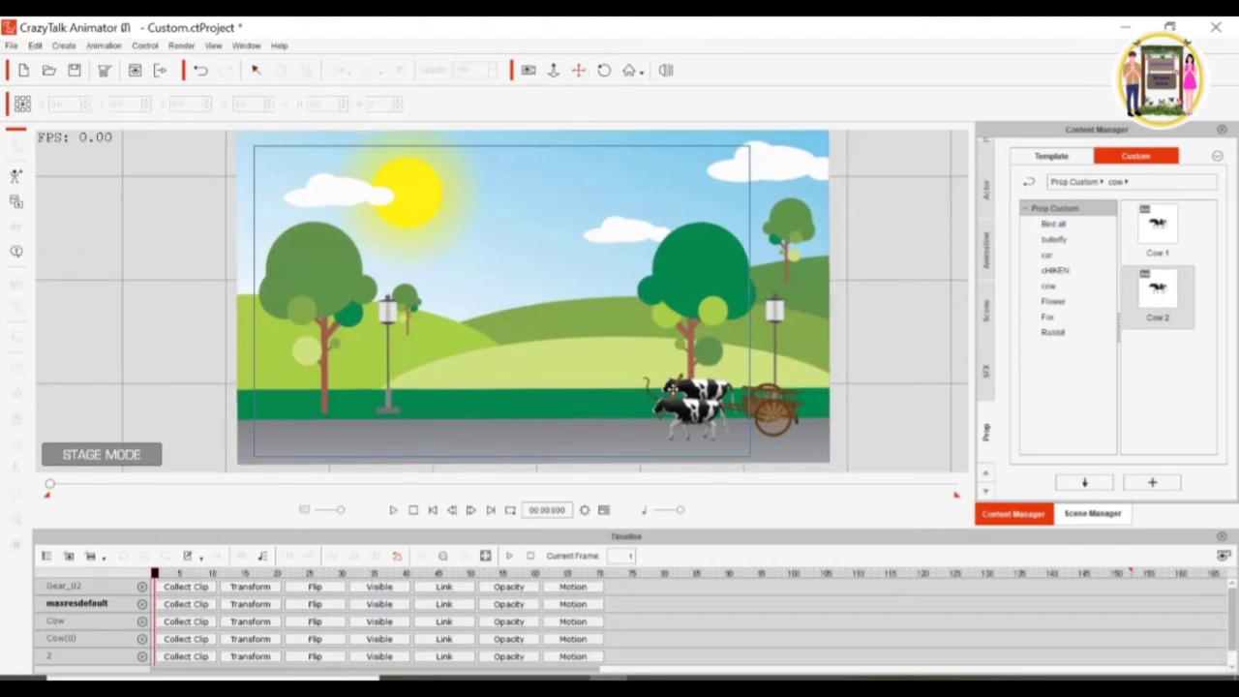
left_click(256, 68)
Step: Enlarge the lower cow twice and the upper cow slightly
left_click(687, 391)
left_click(671, 379)
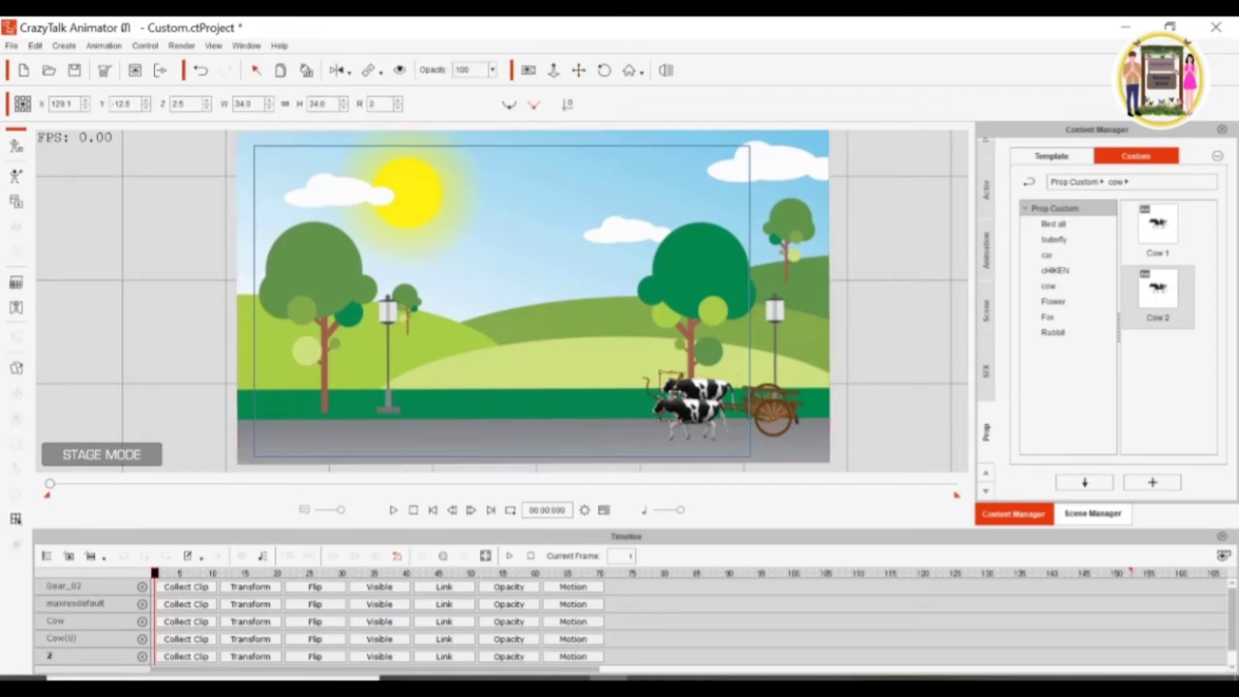
left_click(711, 422)
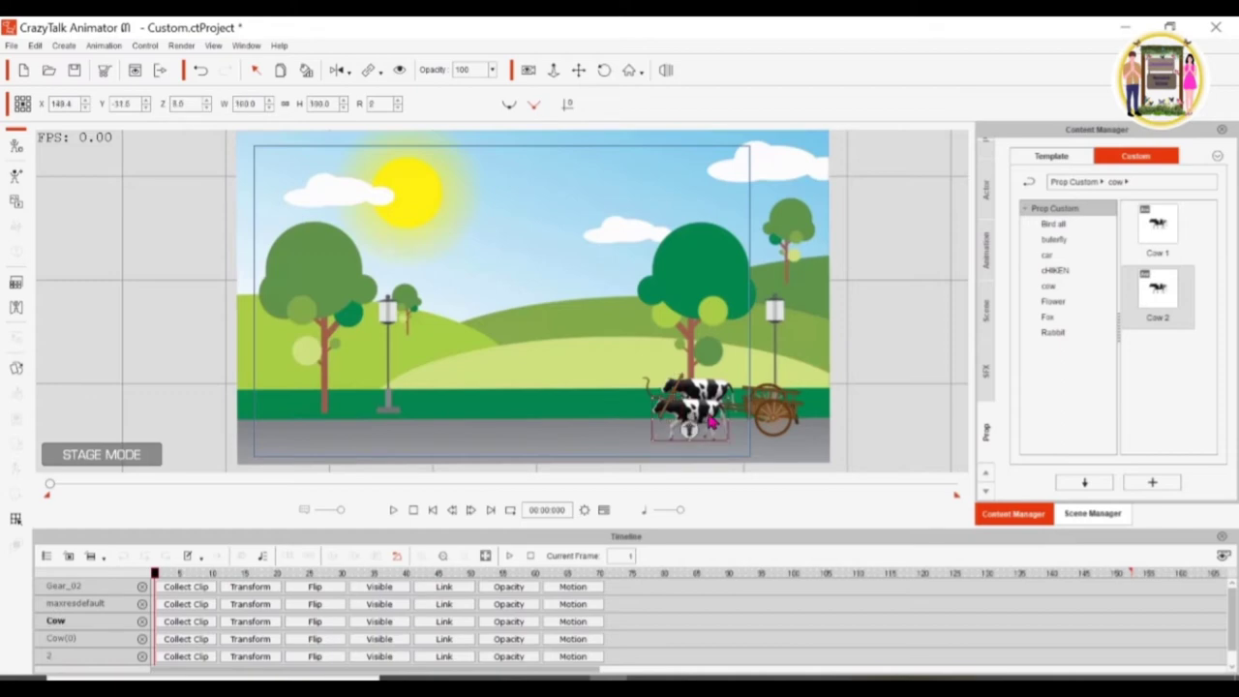
left_click_drag(720, 398, 728, 397)
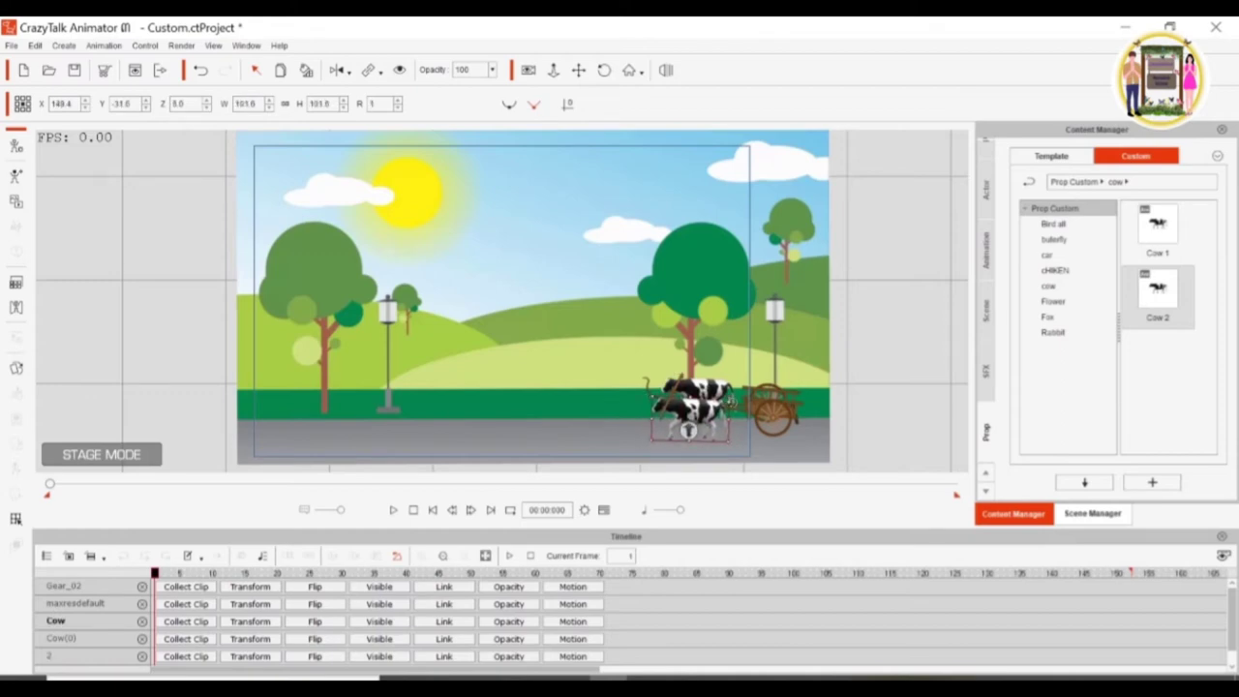
left_click_drag(729, 395, 736, 389)
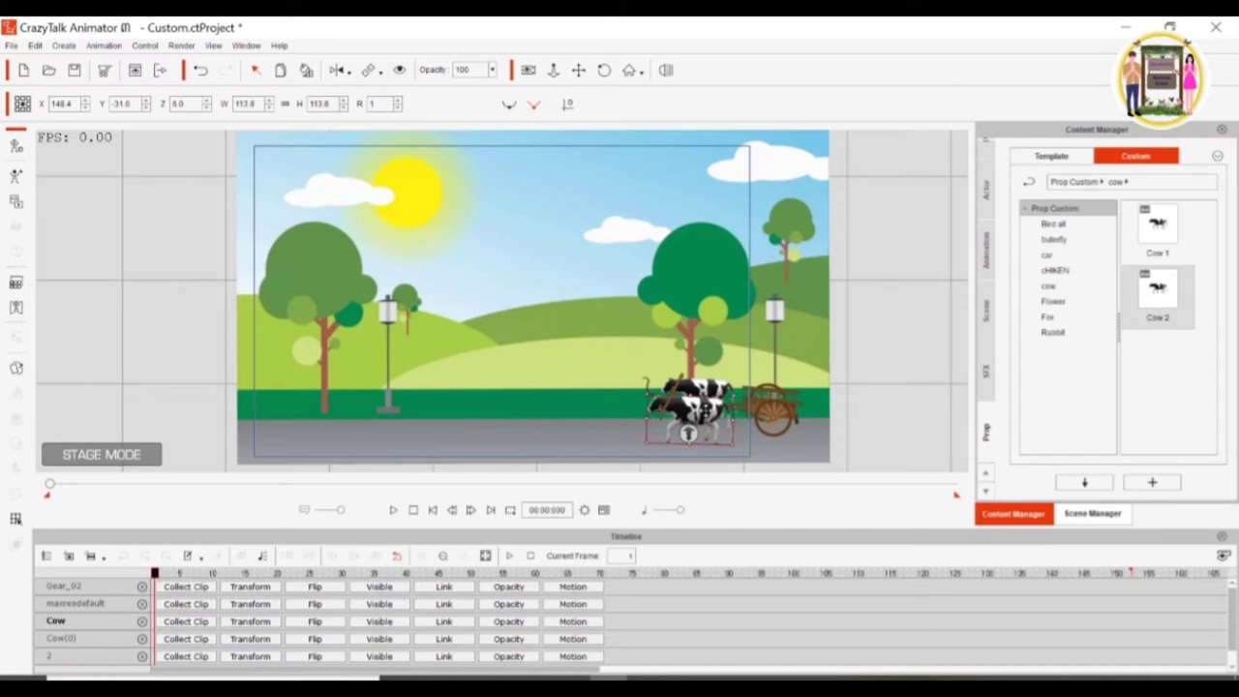
left_click(711, 385)
left_click_drag(740, 381, 745, 379)
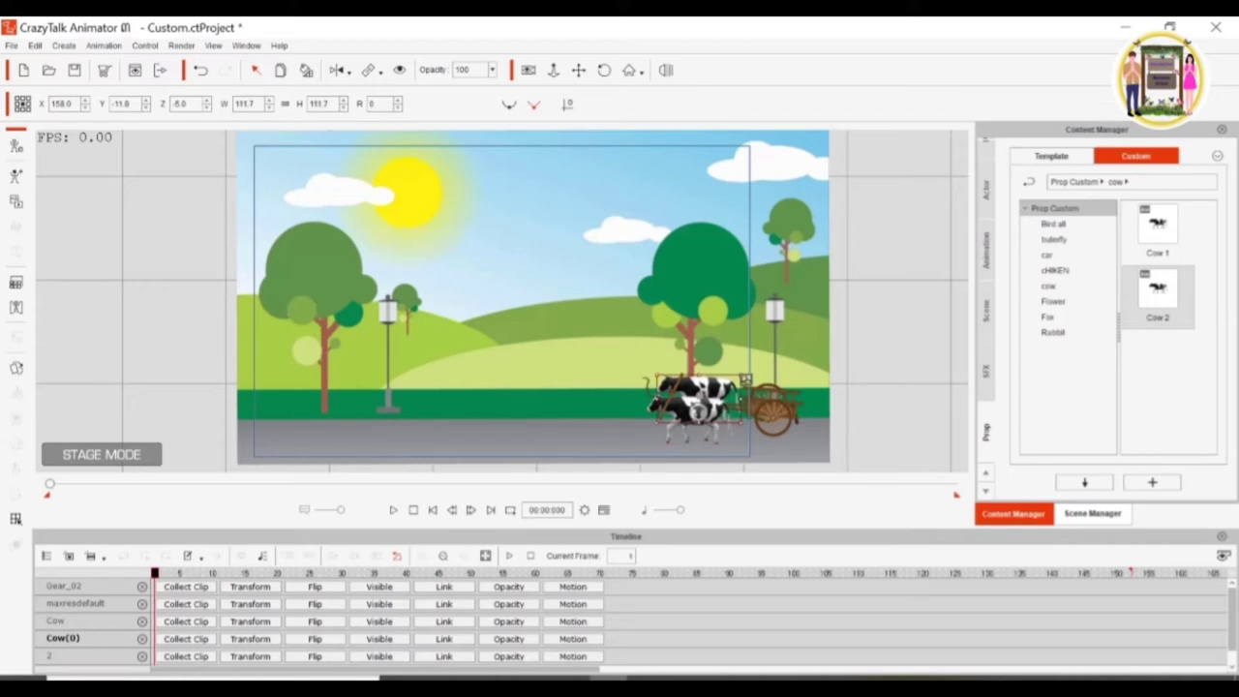
Step: Nudge the park background image up once more
left_click(627, 418)
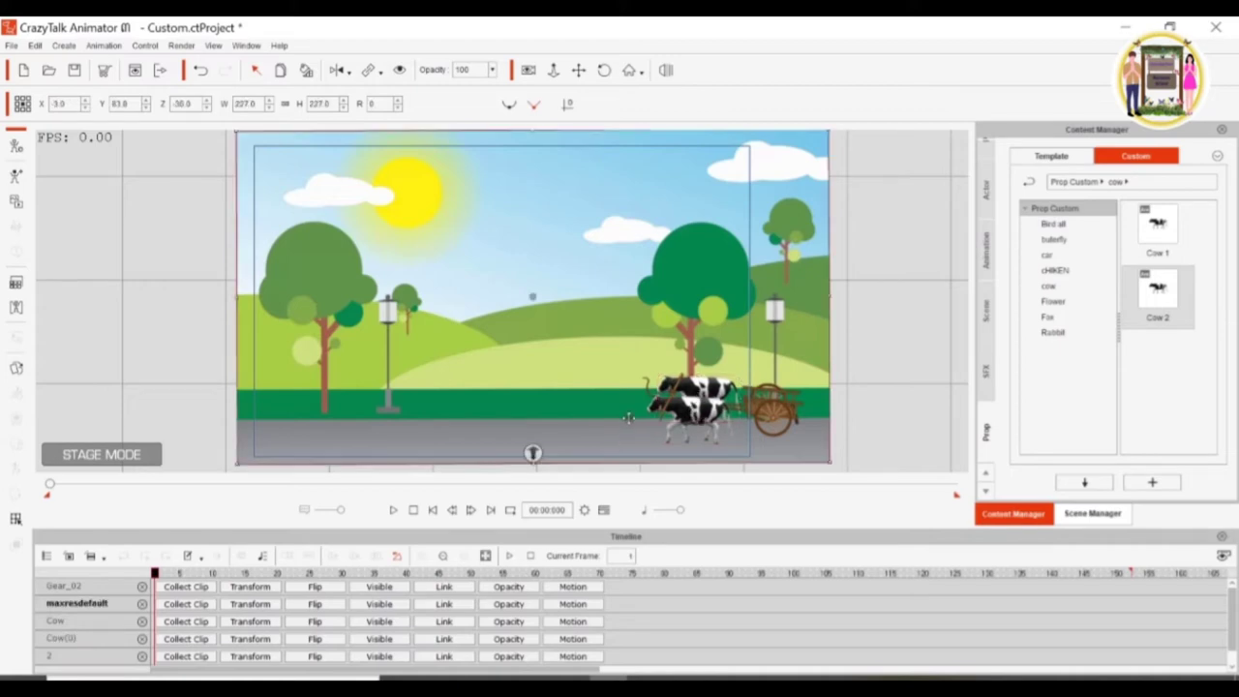
left_click_drag(532, 453, 532, 451)
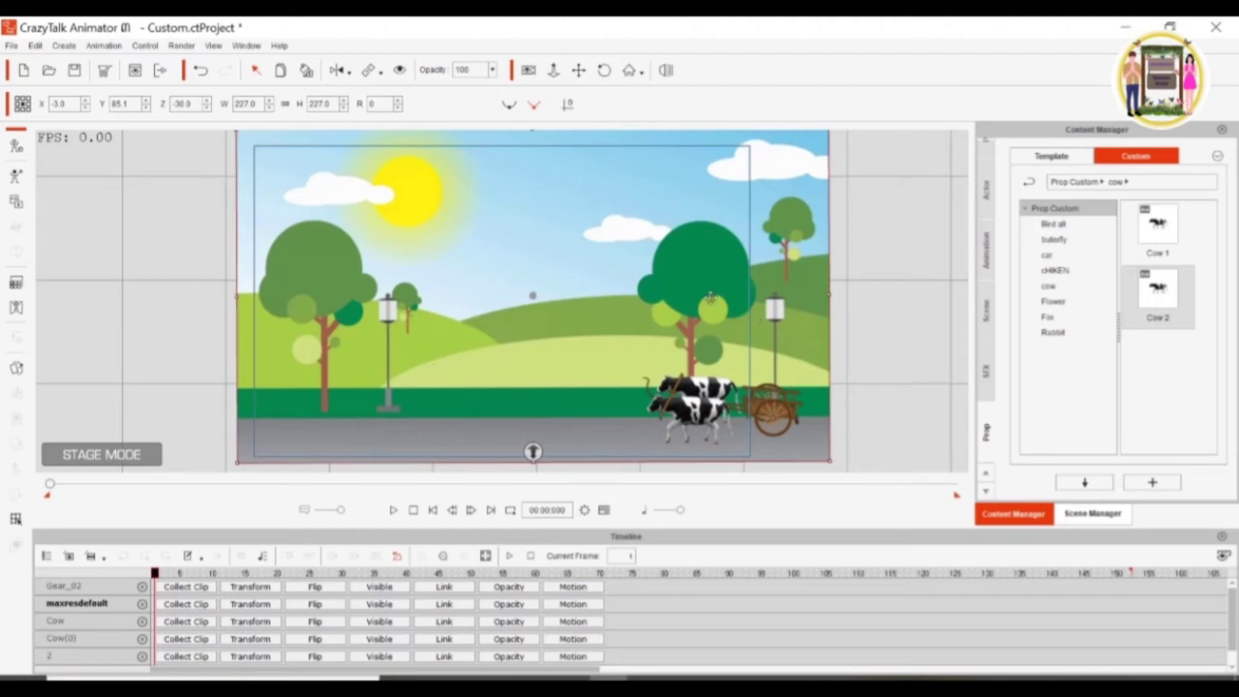
left_click(577, 71)
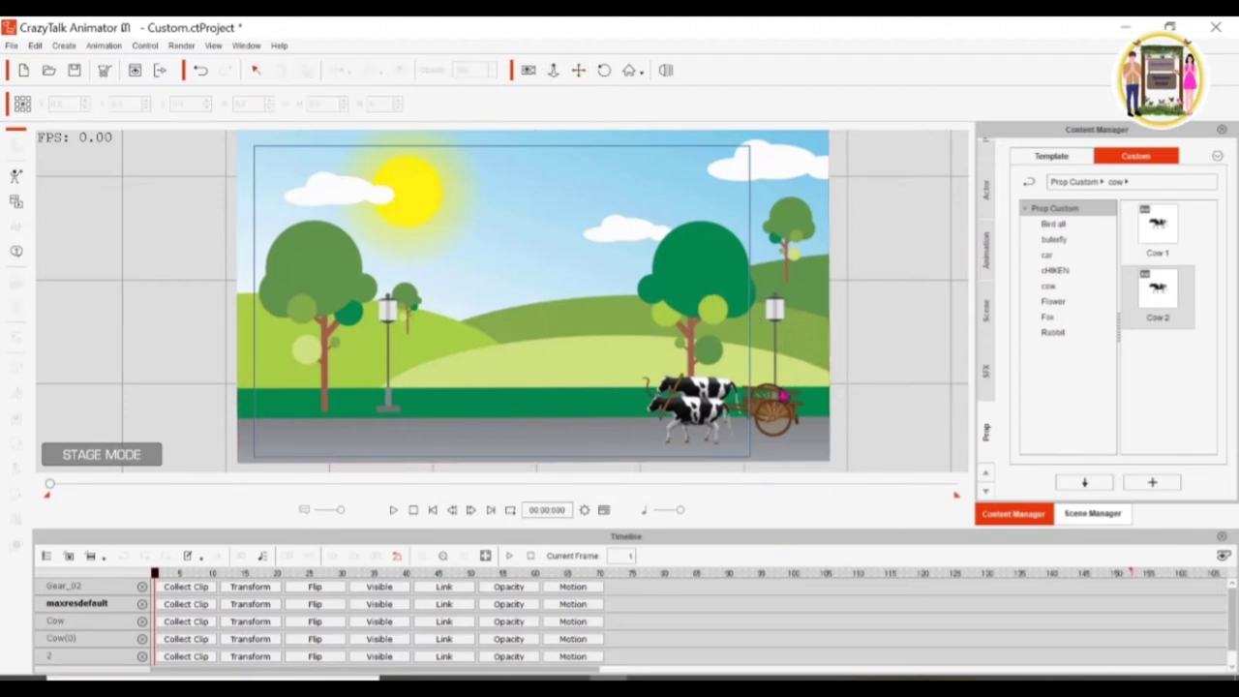
Step: Open the Character > 1_G3 Human folder in the Actor library
left_click(987, 192)
left_click(986, 180)
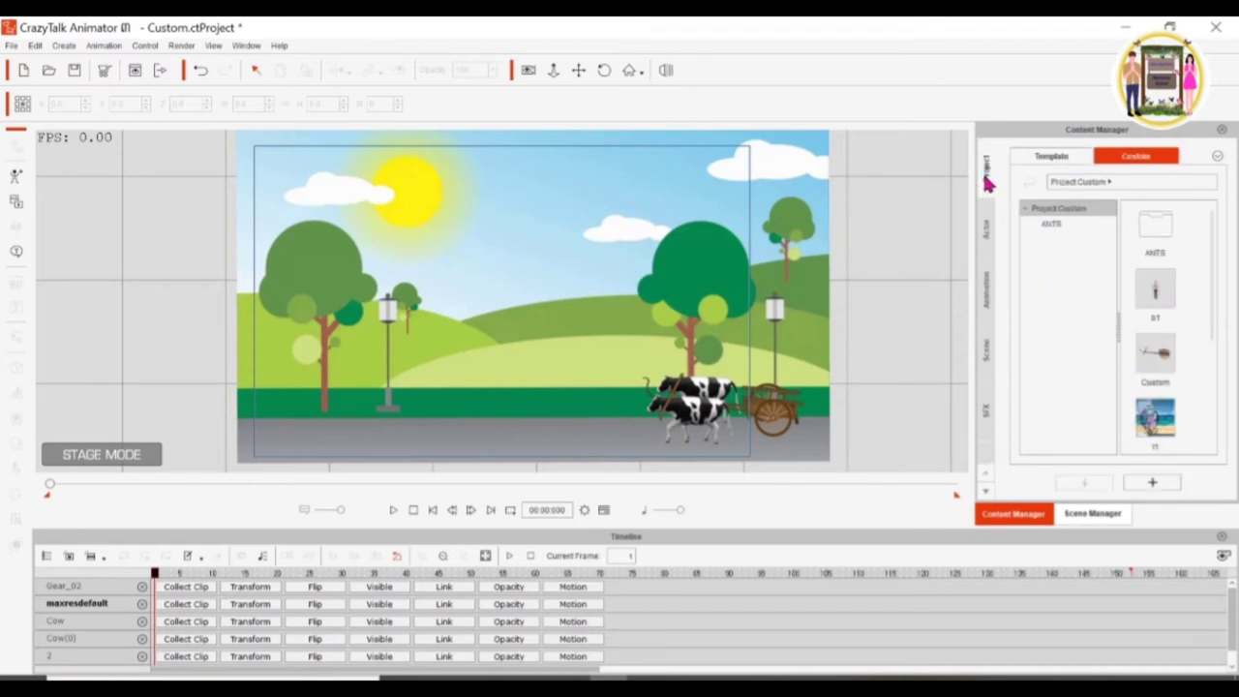
left_click(988, 231)
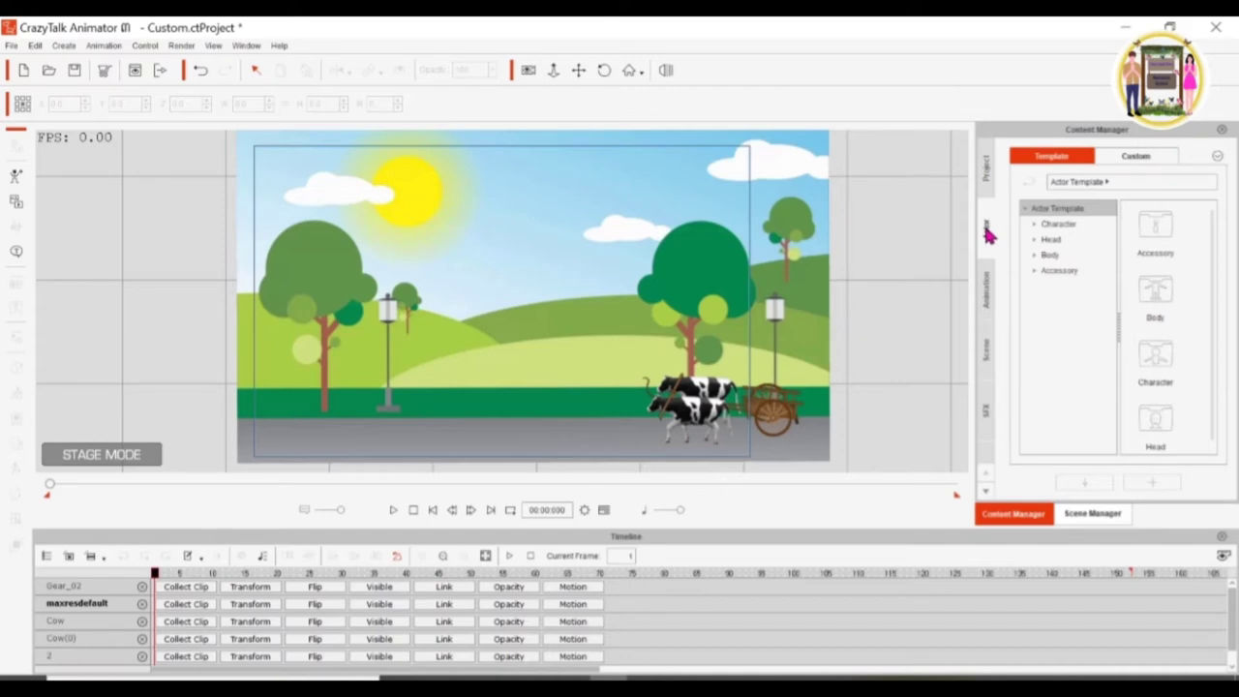
left_click(1064, 224)
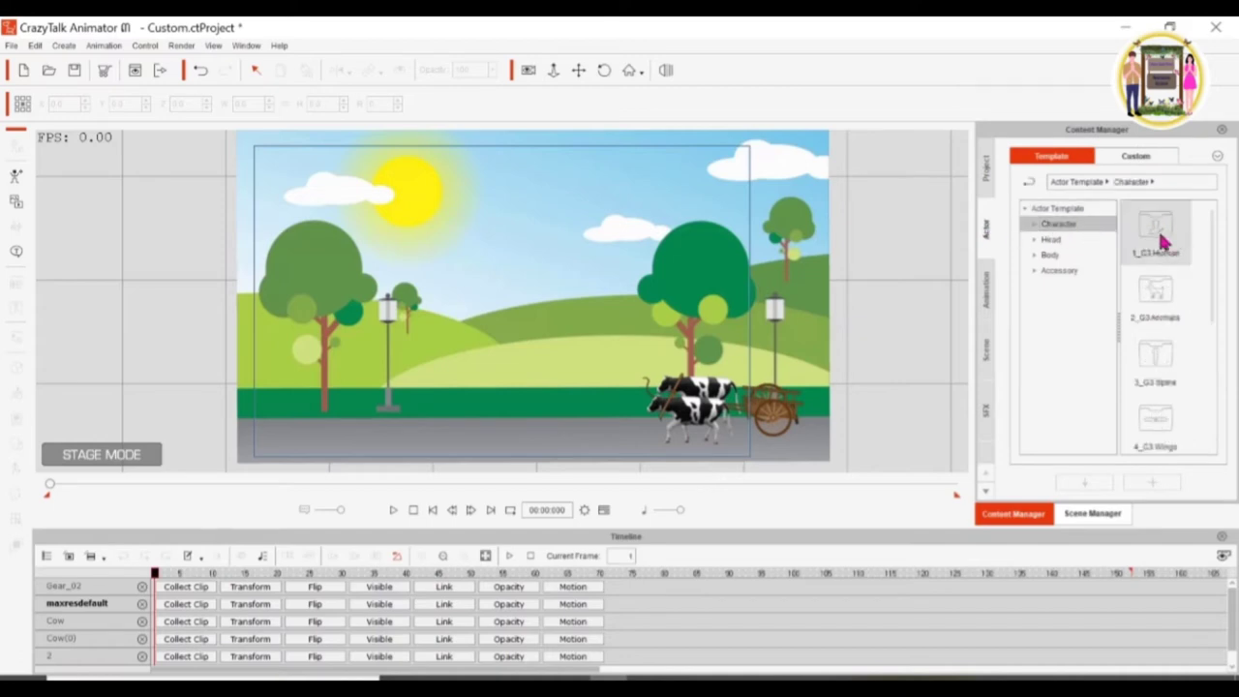
double_click(1161, 241)
Step: Drag the orange-shirted Elastic man template onto the stage beside the cows
scroll(1180, 271, "down", 1)
scroll(1190, 287, "down", 2)
scroll(1195, 290, "down", 2)
scroll(1195, 290, "up", 2)
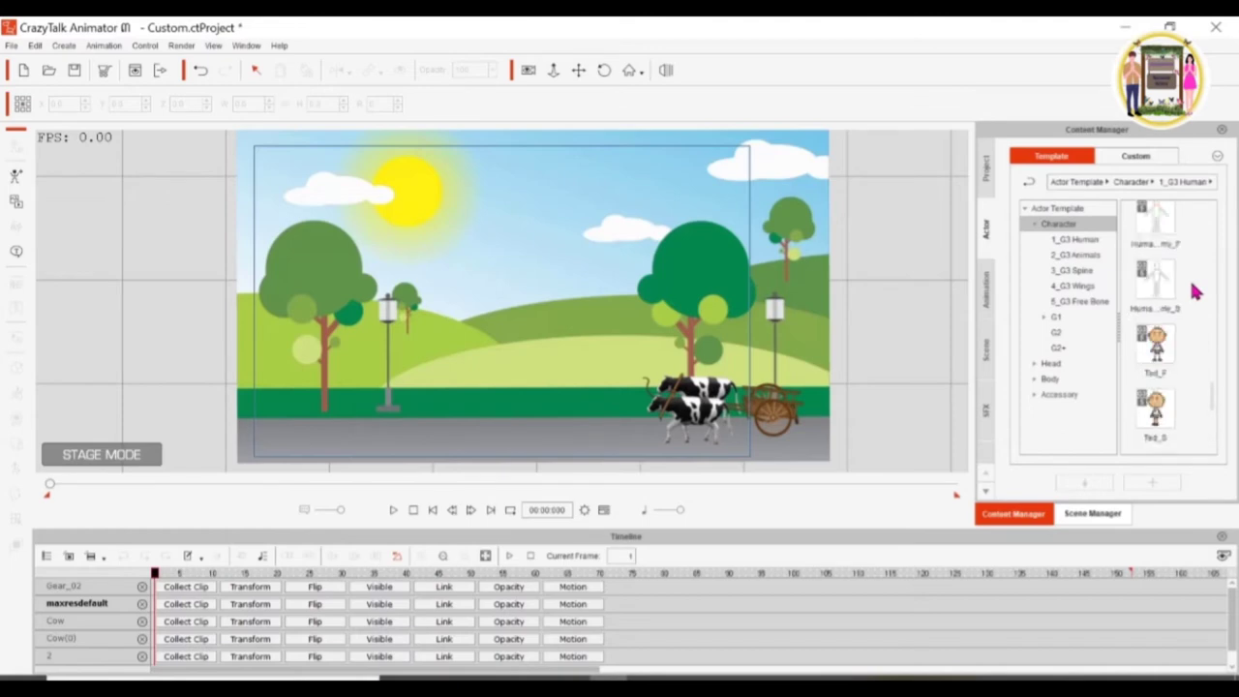
scroll(1195, 290, "up", 1)
scroll(1196, 292, "up", 2)
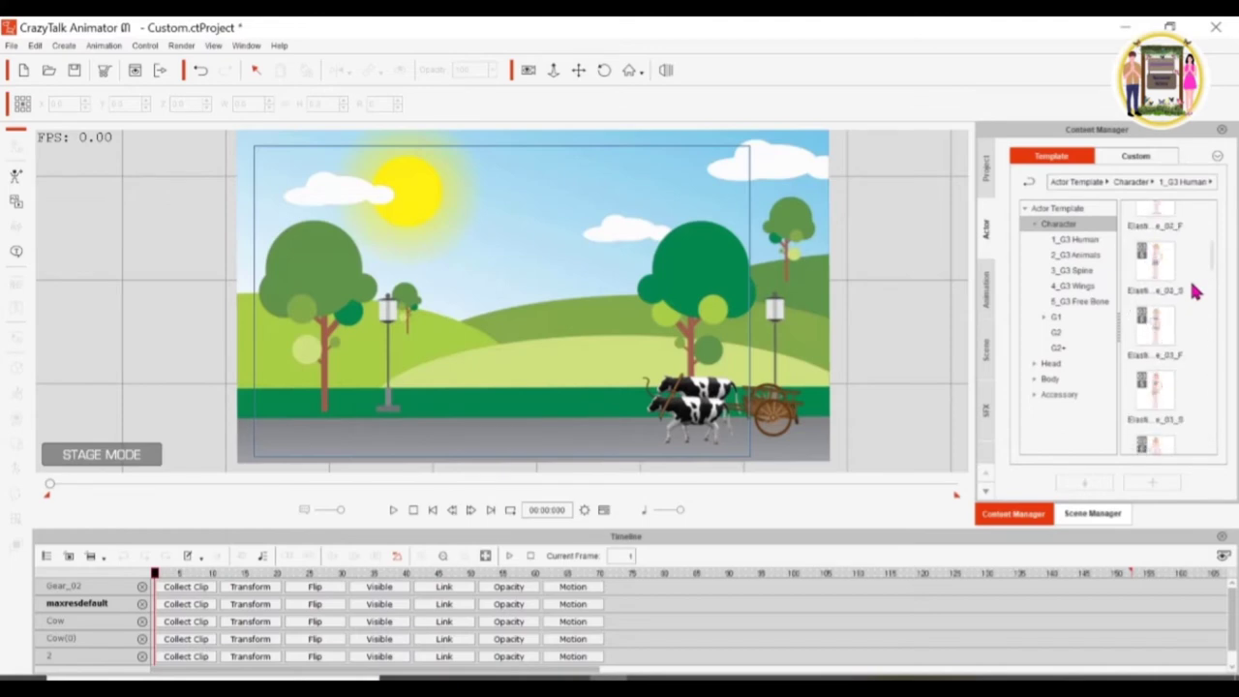
scroll(1196, 291, "up", 1)
scroll(1217, 268, "up", 1)
left_click_drag(1213, 260, 1213, 322)
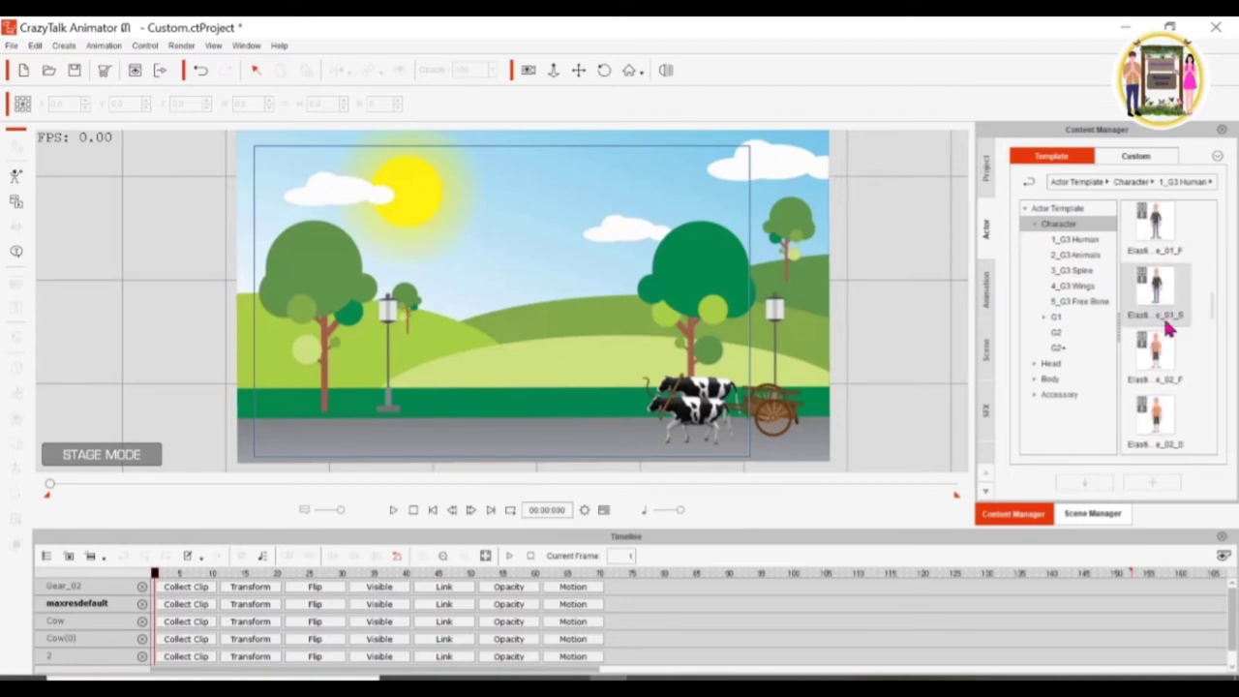
left_click_drag(1169, 436, 743, 385)
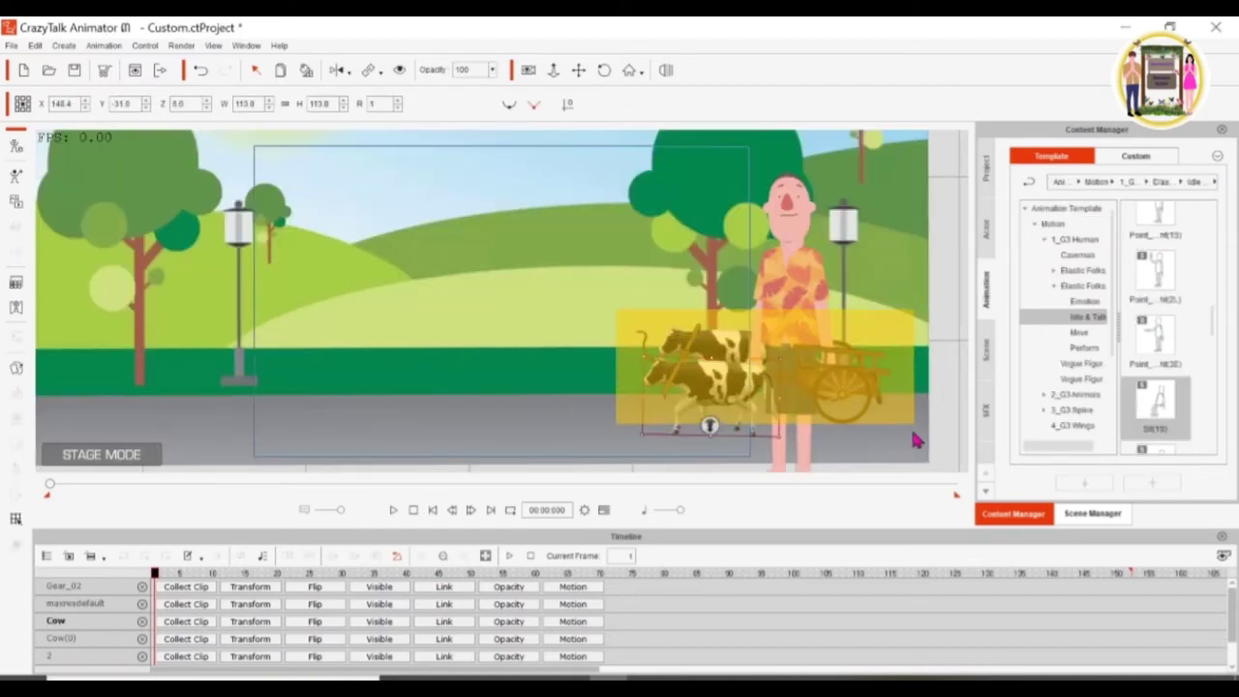
Step: Check the right-click options for the cows and the man, closing them unchanged
left_click(848, 396)
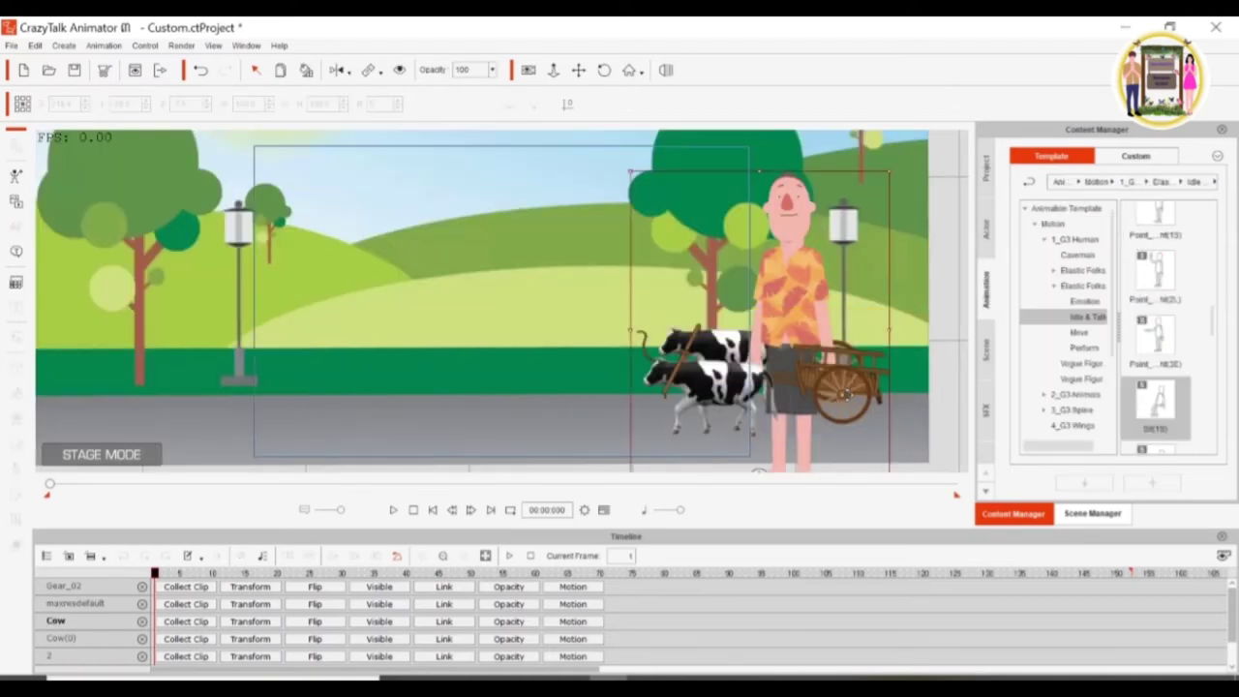
right_click(791, 341)
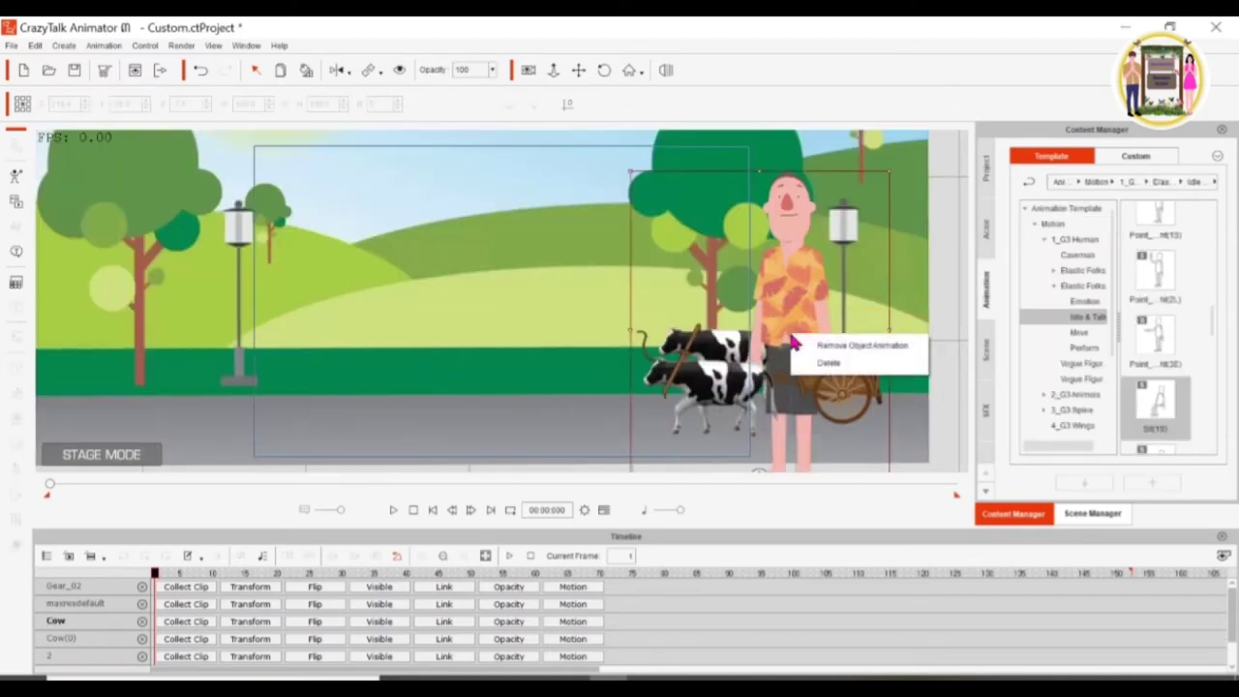
left_click(873, 346)
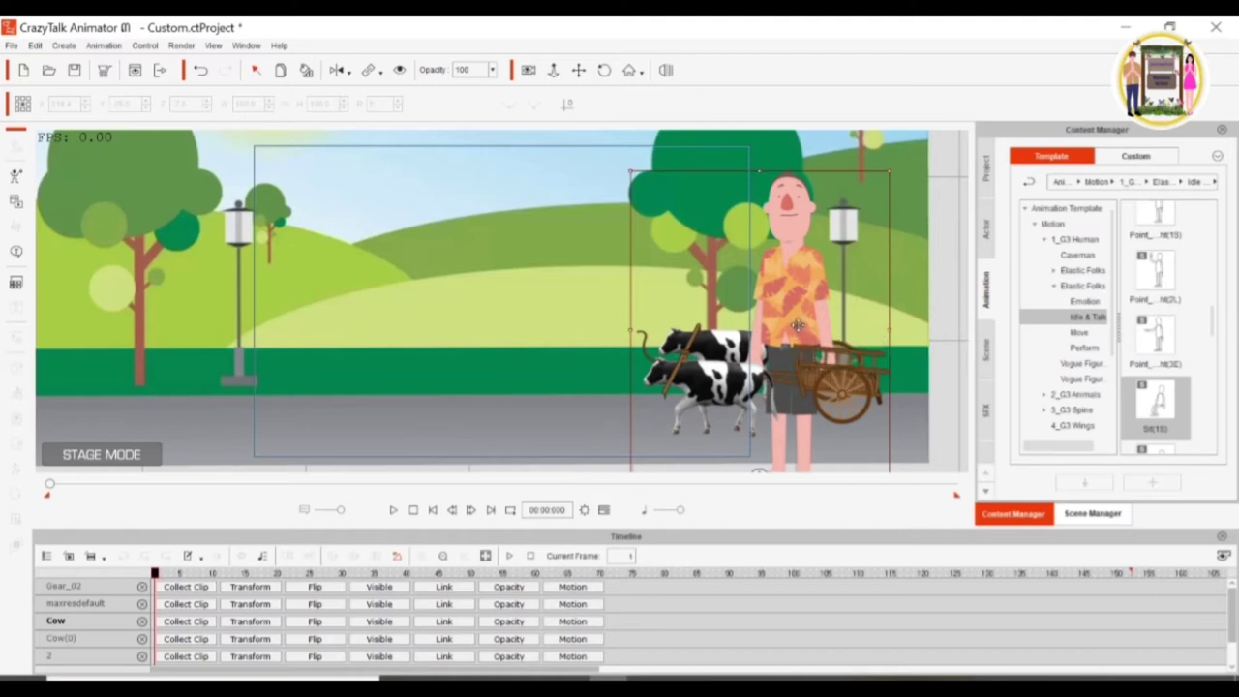
left_click(791, 256)
right_click(798, 283)
left_click(848, 392)
right_click(733, 393)
left_click(802, 467)
left_click(716, 378)
right_click(733, 349)
left_click(802, 429)
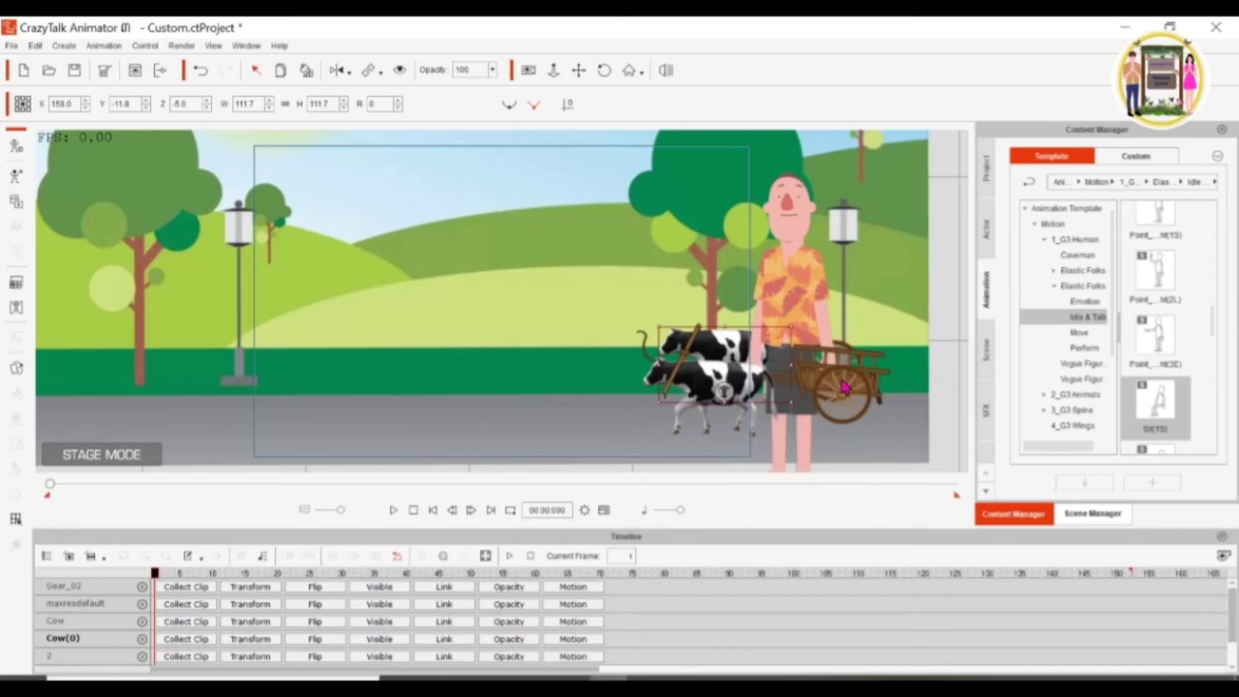
Step: Shrink the man to about cow height and stand him beside the cart
left_click(801, 315)
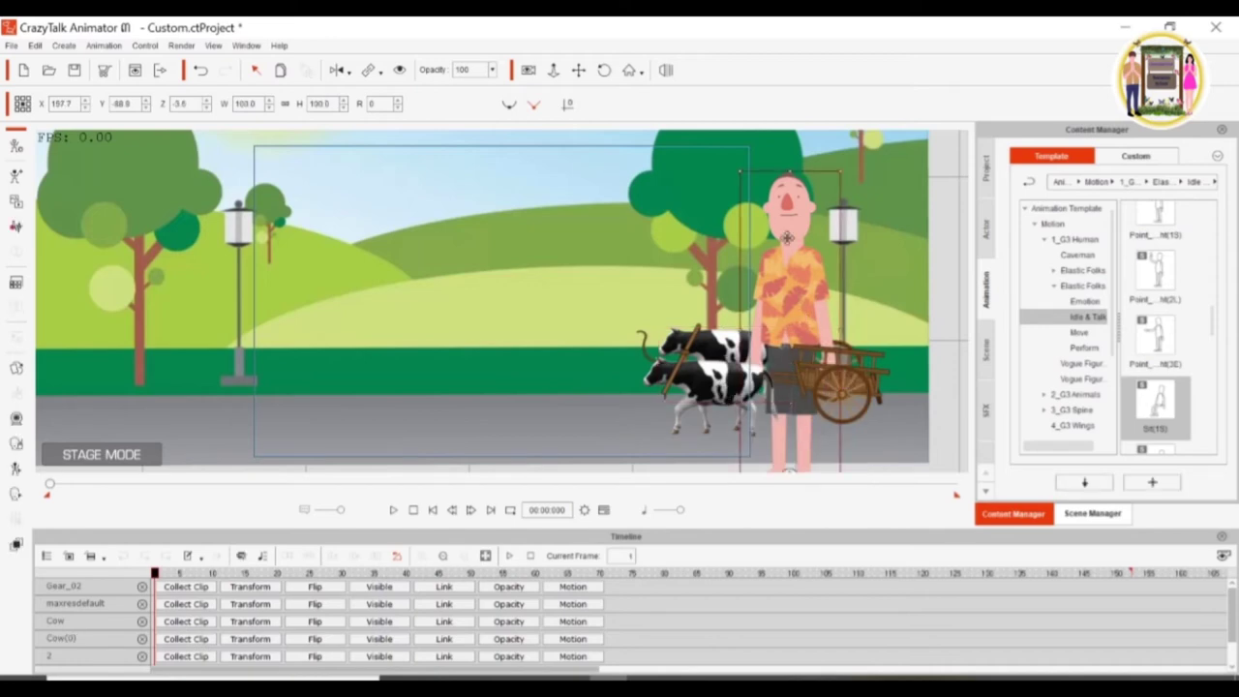
left_click(857, 383)
left_click(907, 343)
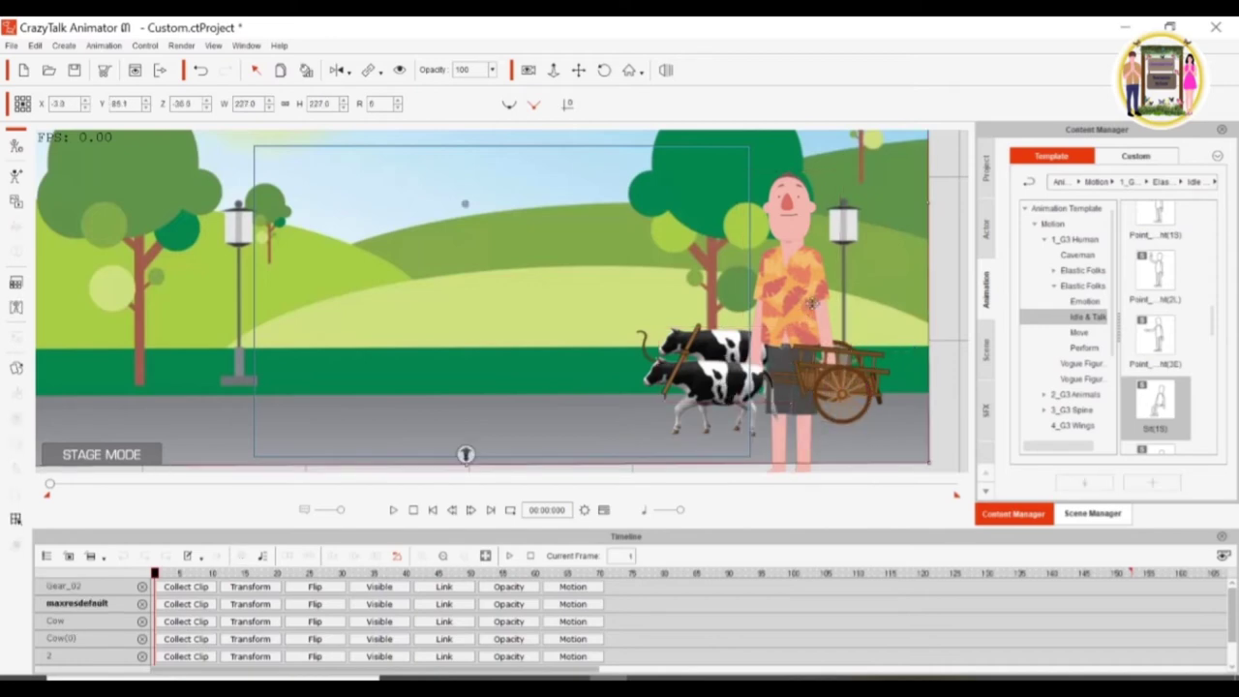
left_click(800, 296)
left_click_drag(833, 181, 821, 293)
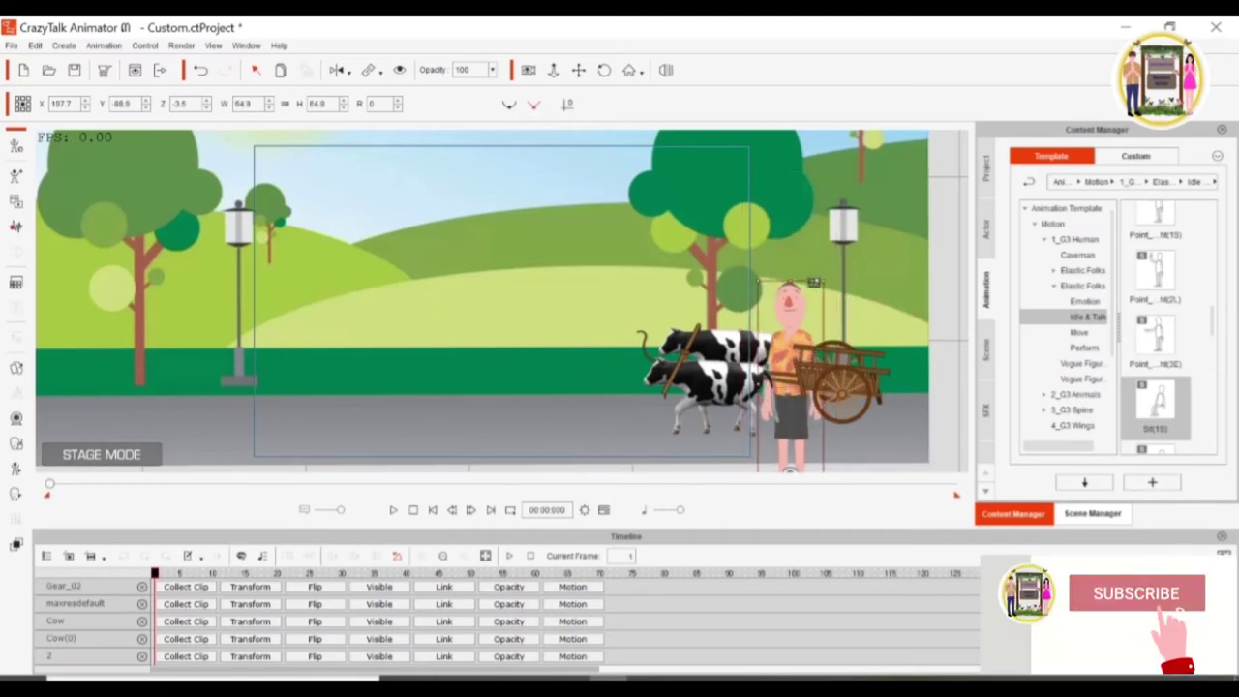
left_click_drag(796, 336, 787, 301)
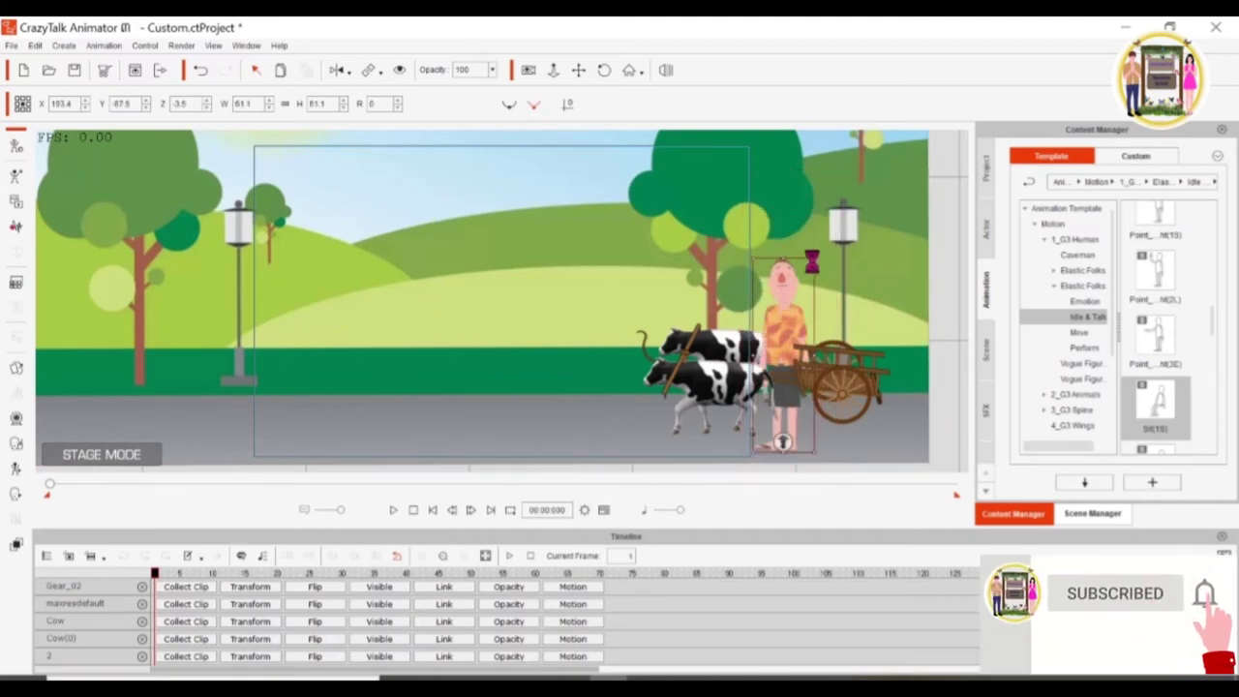
left_click_drag(813, 253, 812, 328)
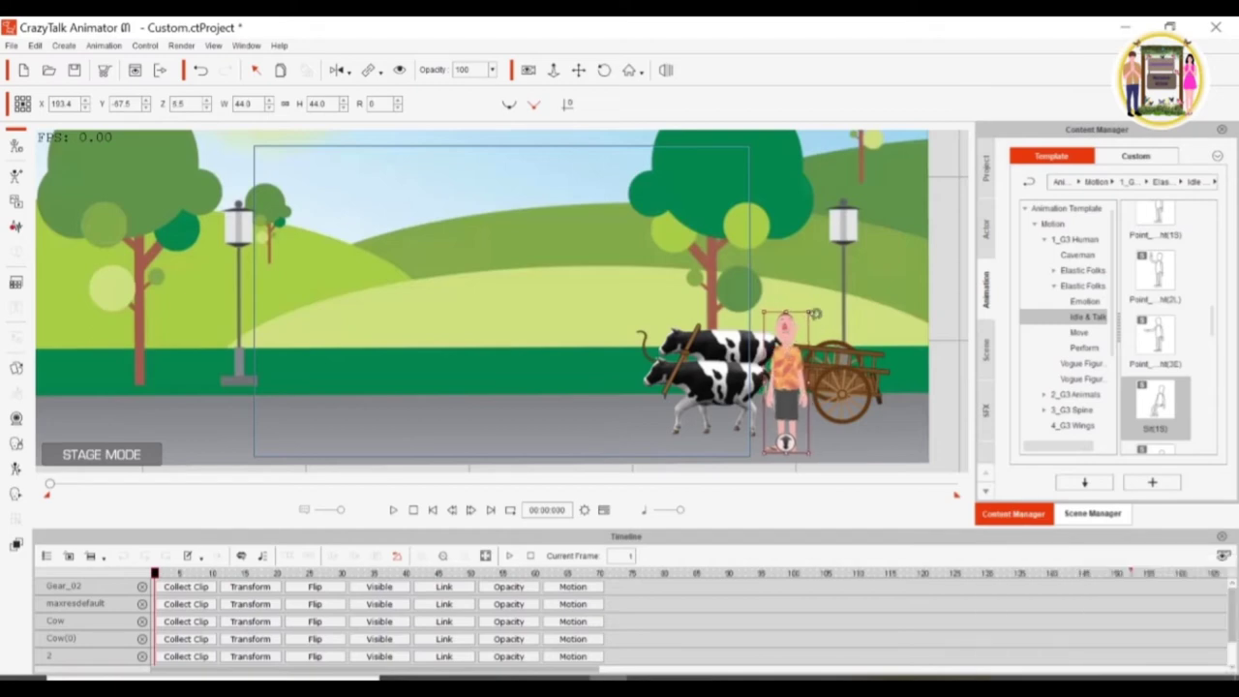
left_click_drag(811, 315, 801, 308)
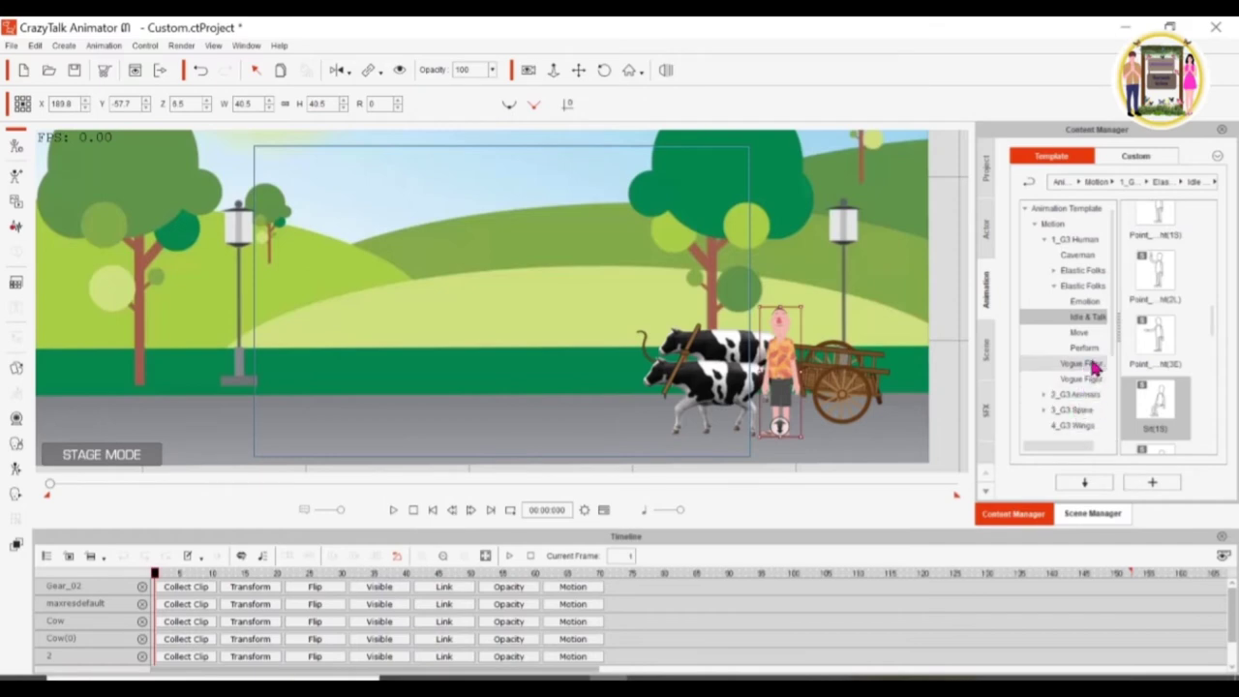
Step: Apply the Elastic Folks Perform motion Sit_Typing(3E) to the man
left_click(1078, 332)
left_click_drag(1210, 387, 1208, 228)
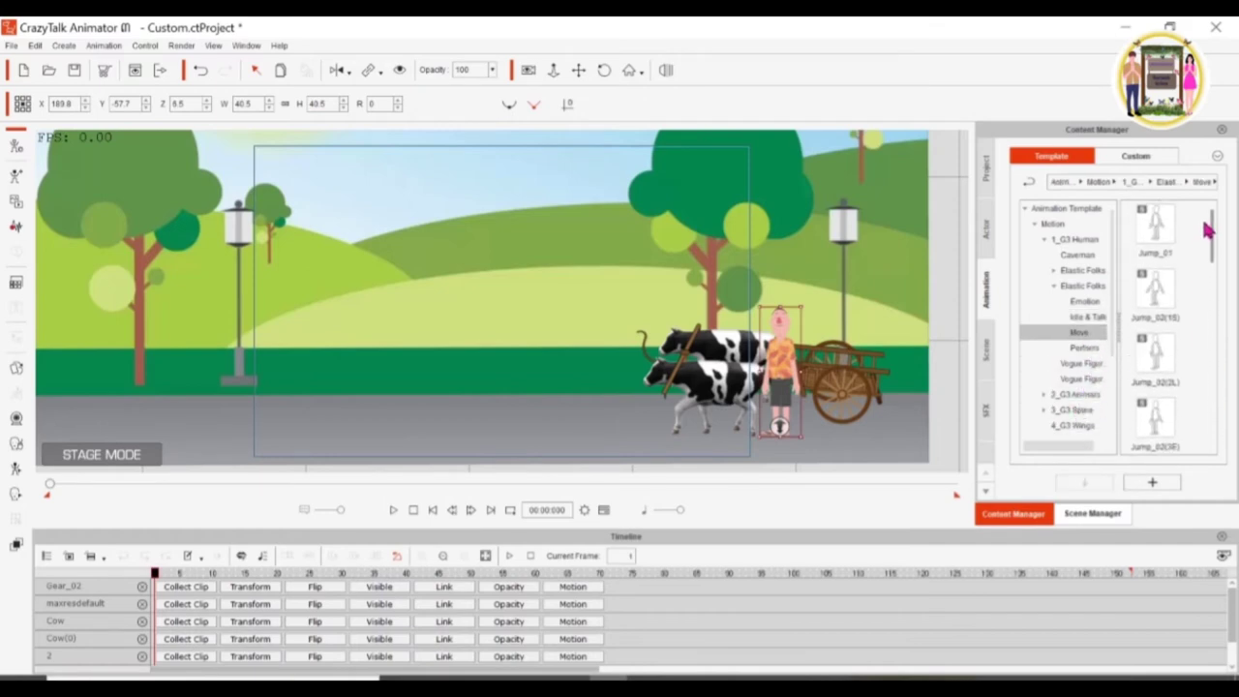
left_click(1084, 348)
left_click_drag(1212, 272, 1216, 426)
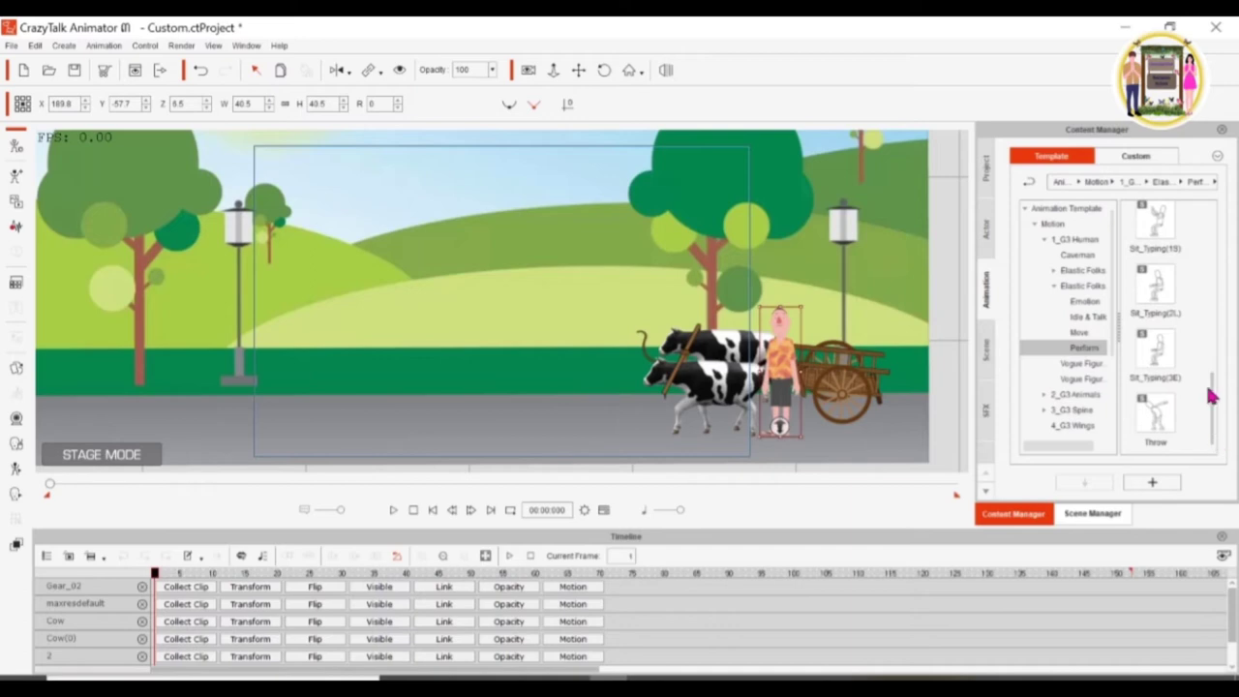
double_click(1168, 295)
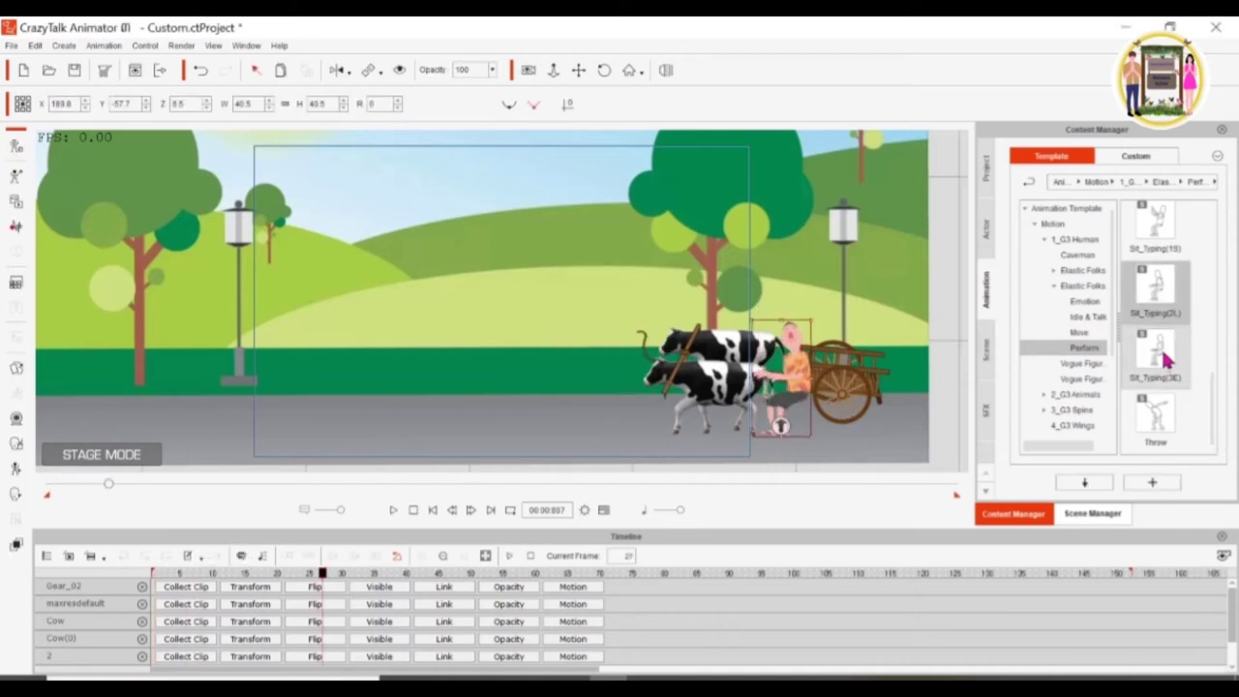
double_click(1166, 360)
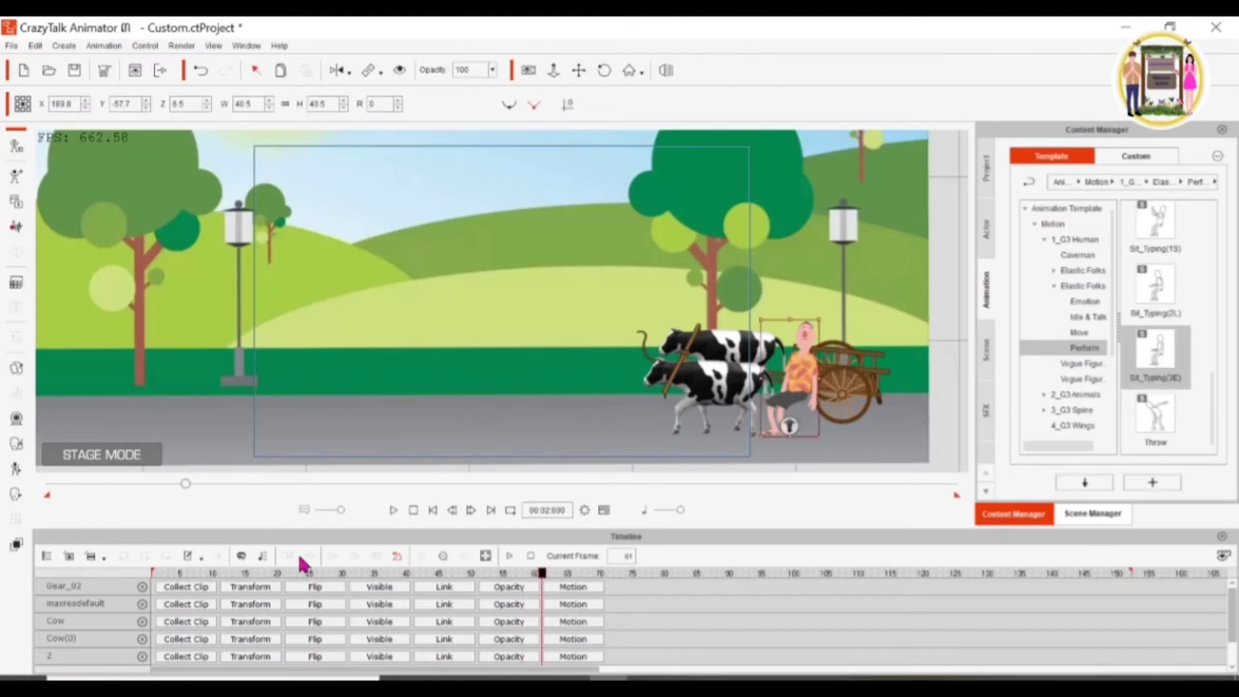
Step: Reapply Sit_Typing(3E), move the seated man up onto the cart, and rewind to frame 1
left_click_drag(185, 484, 49, 484)
right_click(799, 383)
key("Escape")
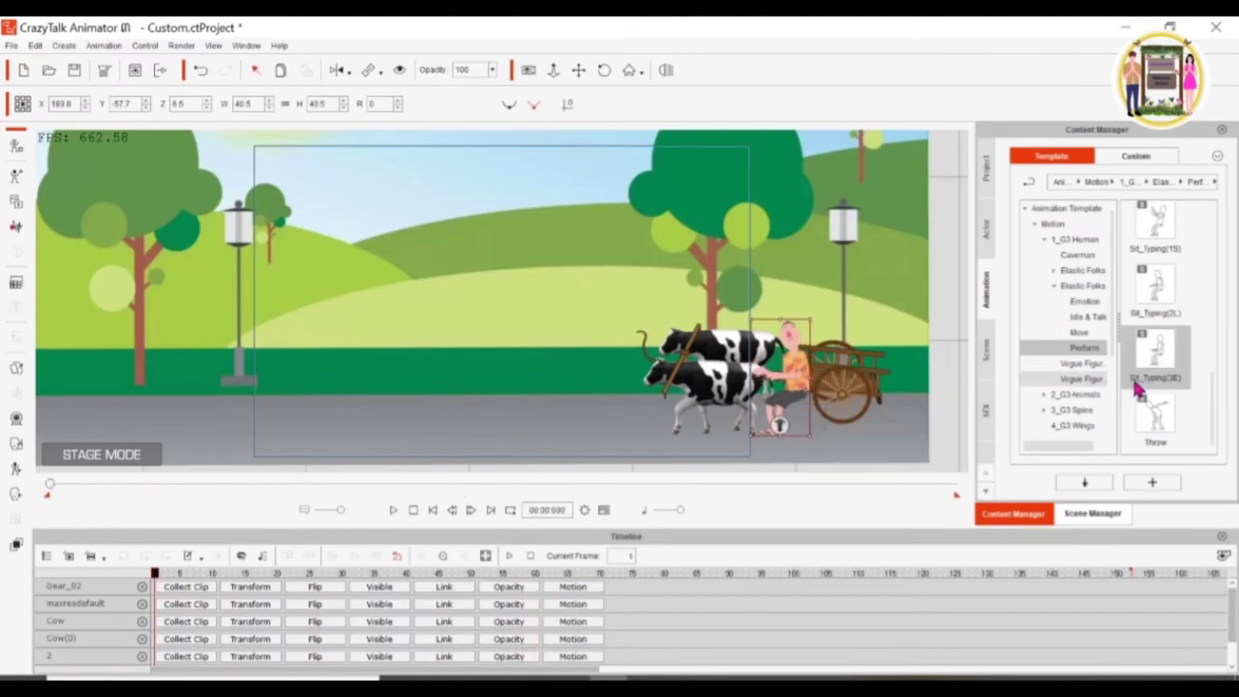
double_click(1166, 363)
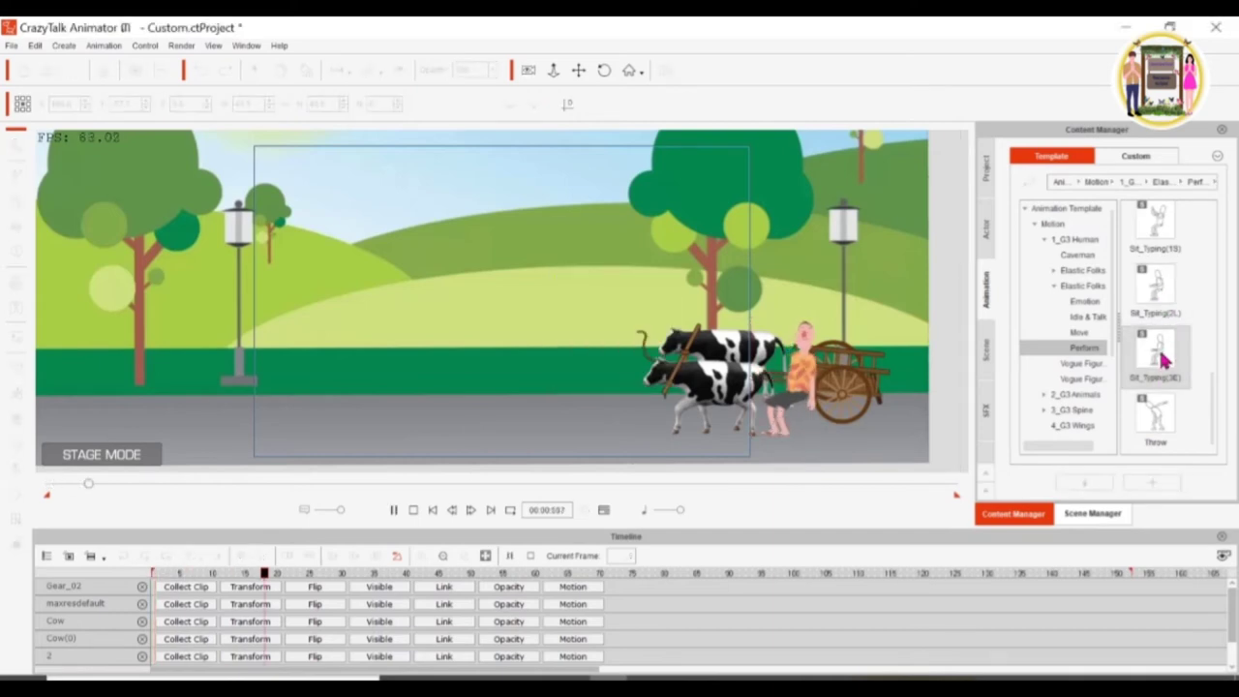
left_click(802, 381)
left_click_drag(795, 386, 792, 362)
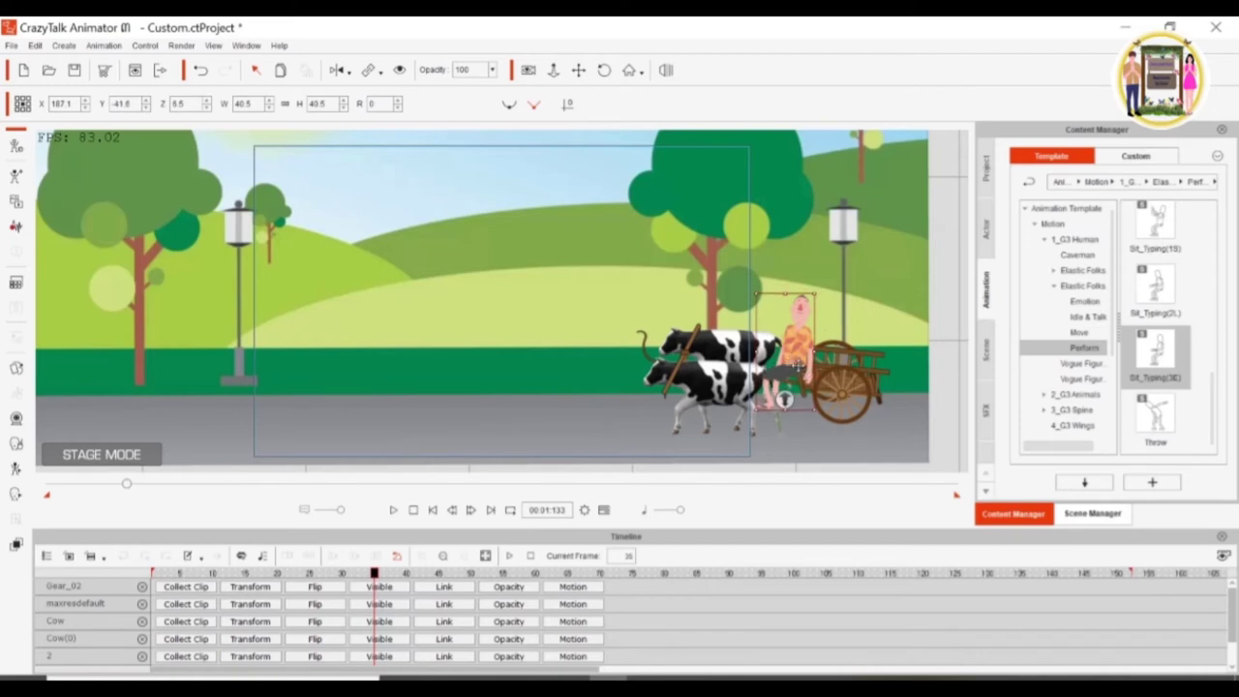
left_click_drag(126, 483, 46, 484)
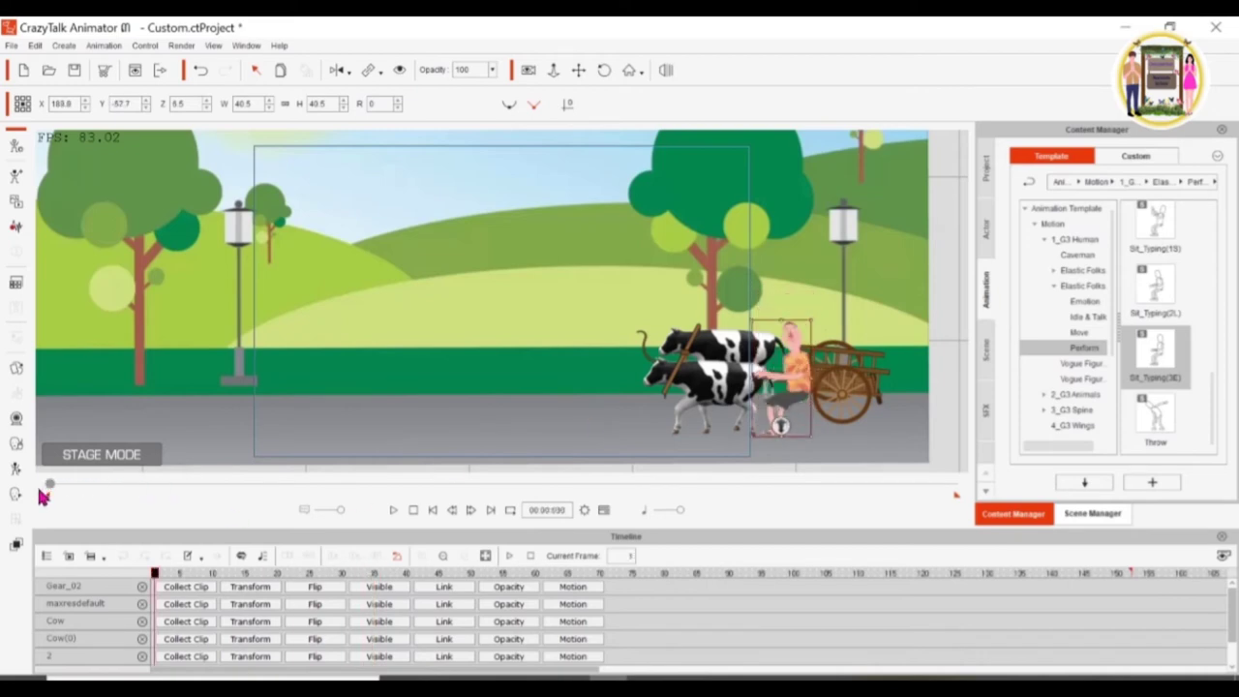
Step: Nudge the seated man into position on the cart's front
right_click(791, 379)
left_click(833, 481)
left_click_drag(791, 370, 797, 348)
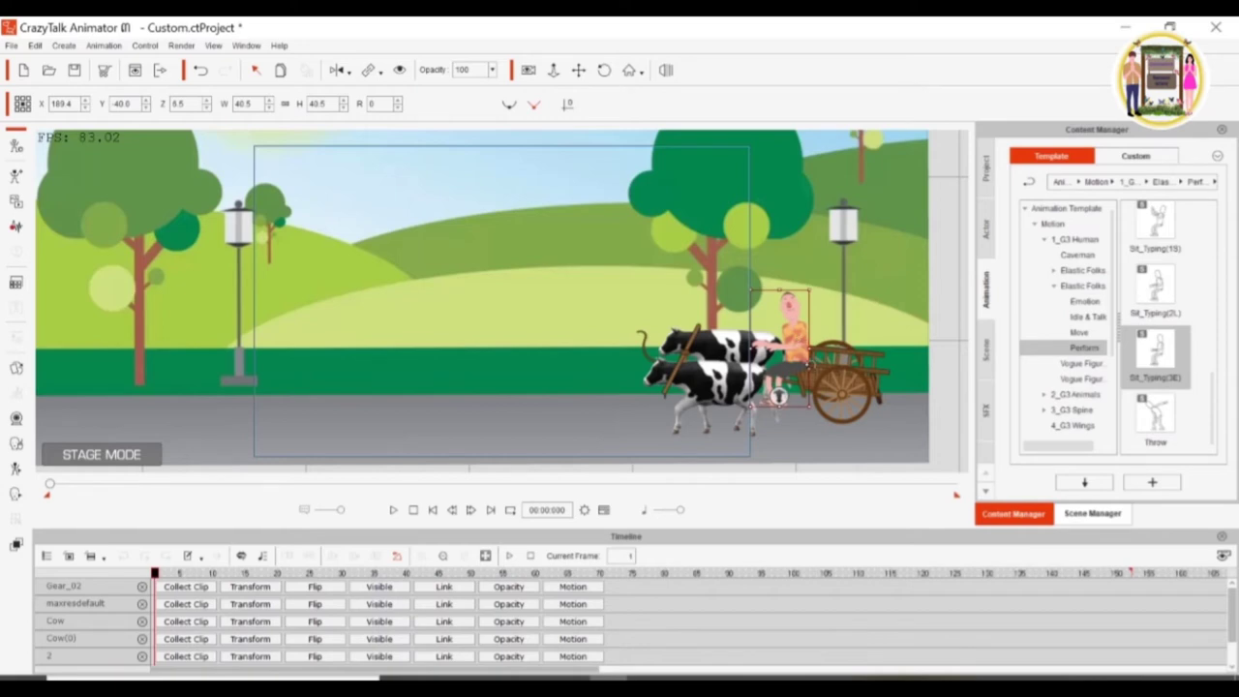
left_click_drag(794, 358, 790, 365)
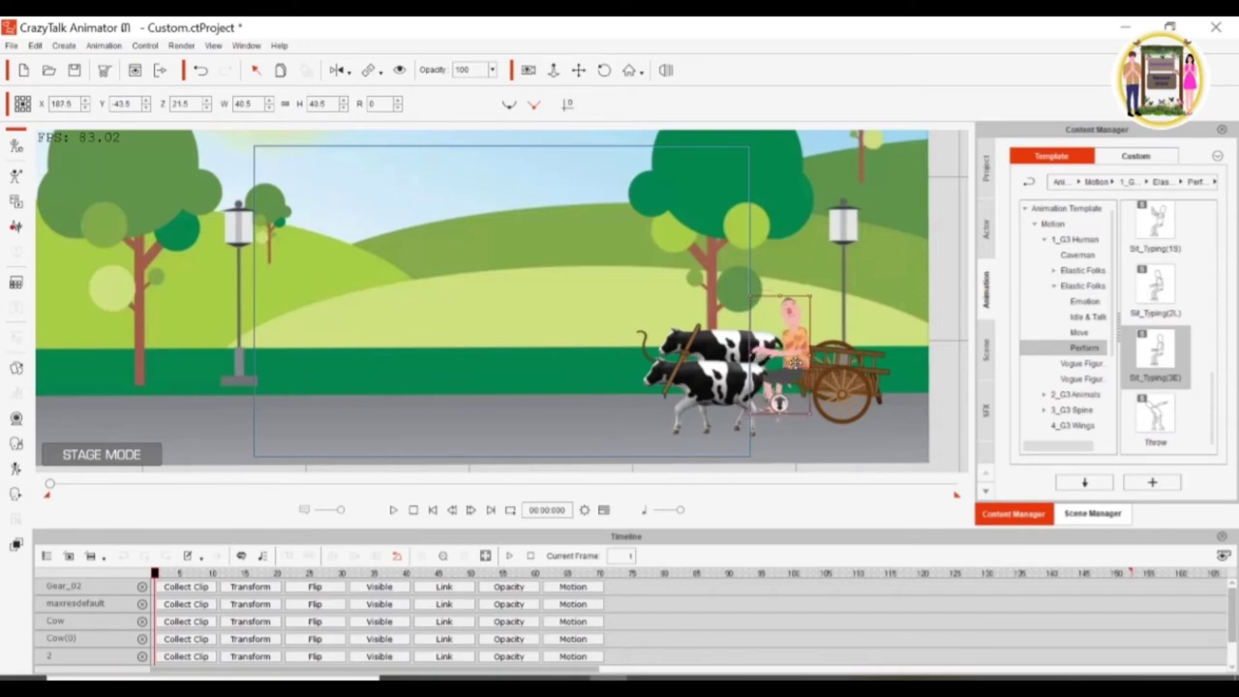
left_click_drag(789, 348, 790, 358)
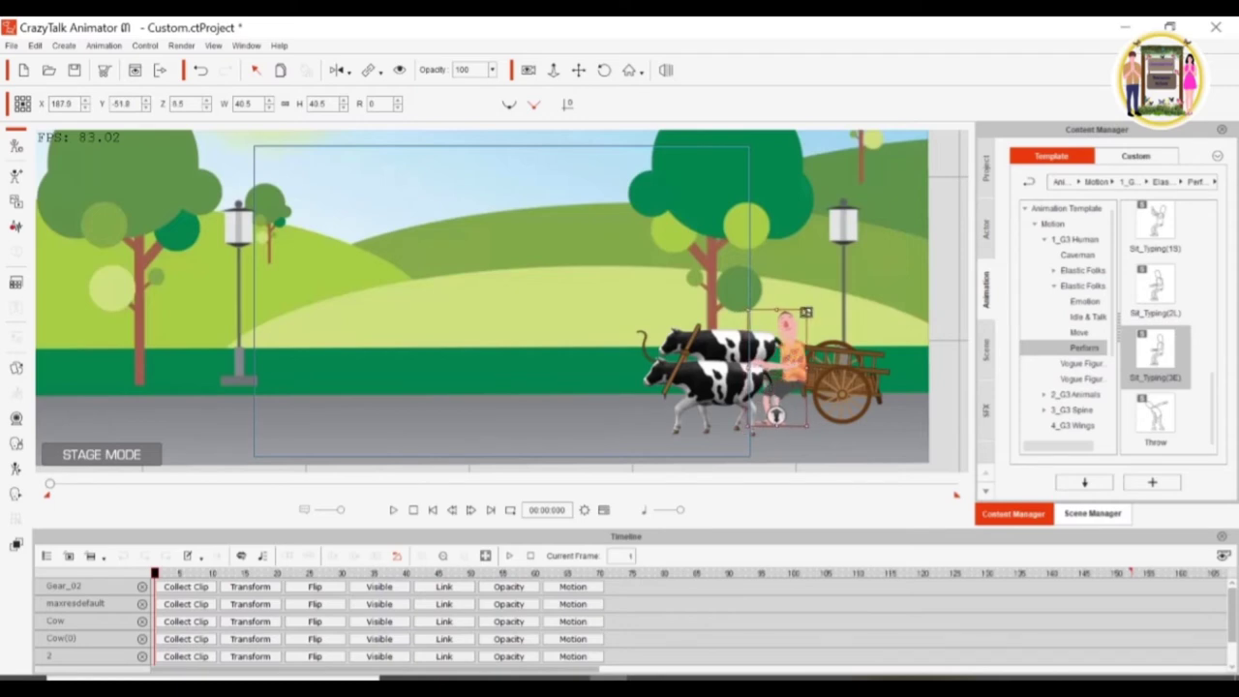
Step: Shrink the seated man from 40.5 to 24.2 scale and settle him on the seat
left_click_drag(804, 310, 794, 339)
left_click_drag(785, 382, 789, 361)
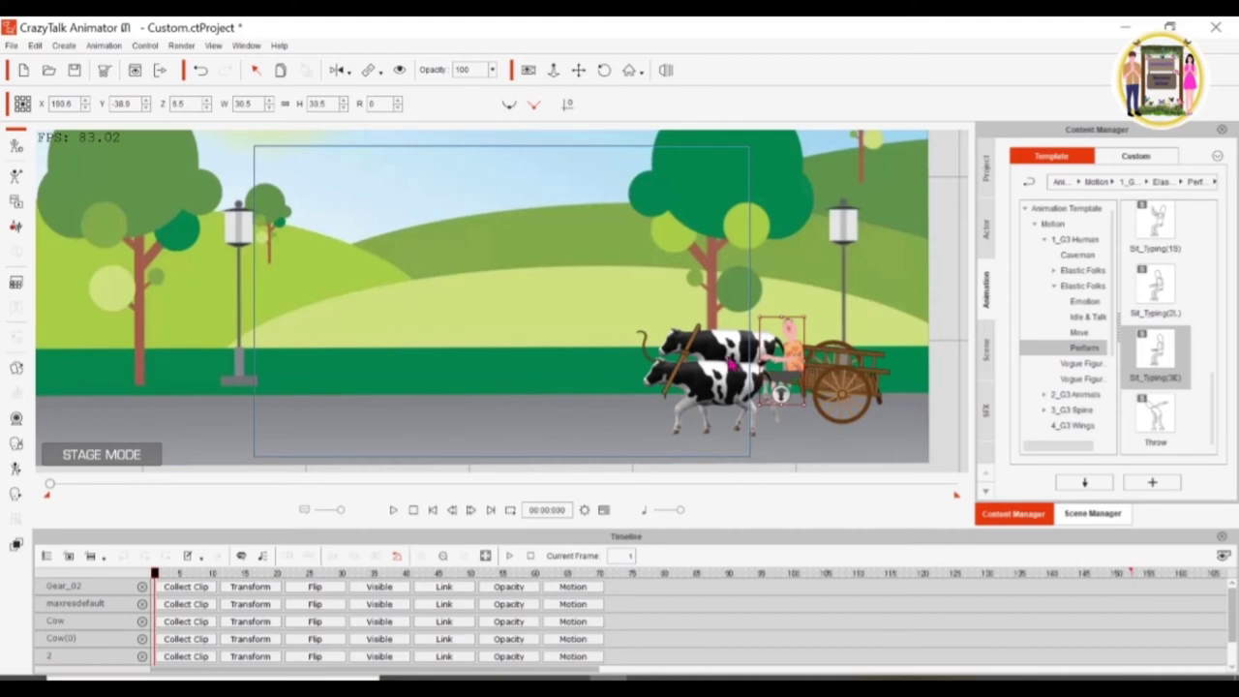
left_click(733, 345)
left_click(780, 394)
left_click_drag(801, 319, 797, 336)
left_click_drag(780, 393, 782, 388)
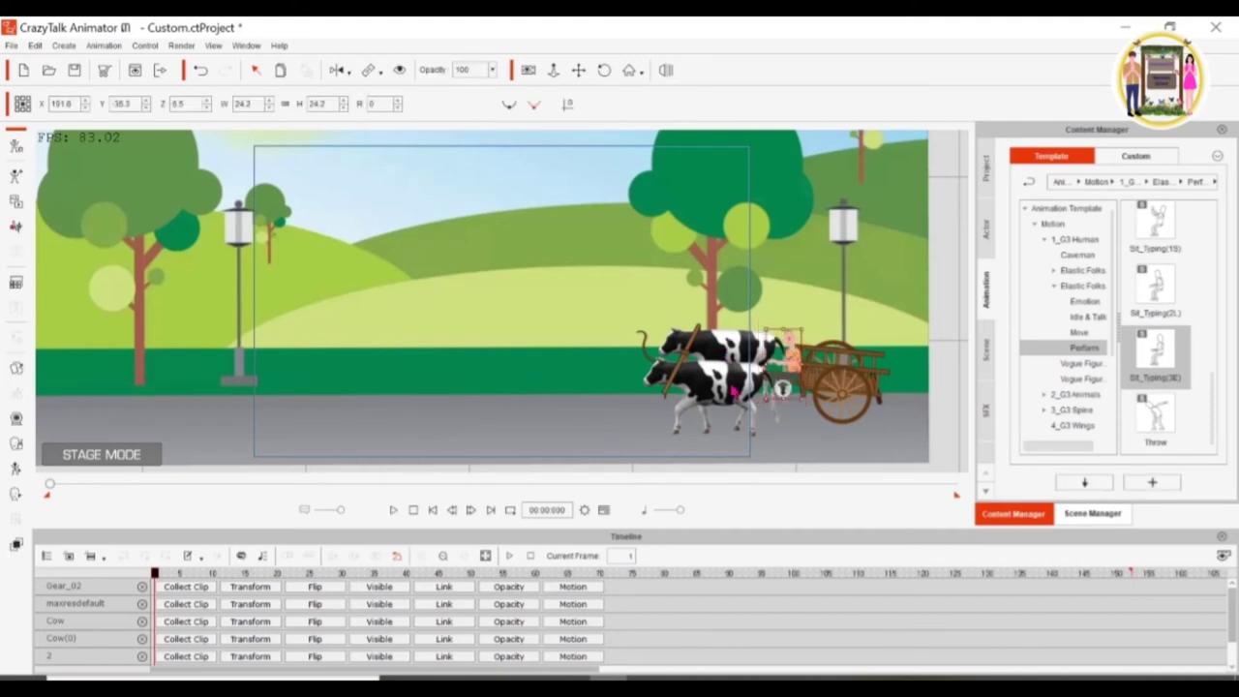
left_click(732, 391)
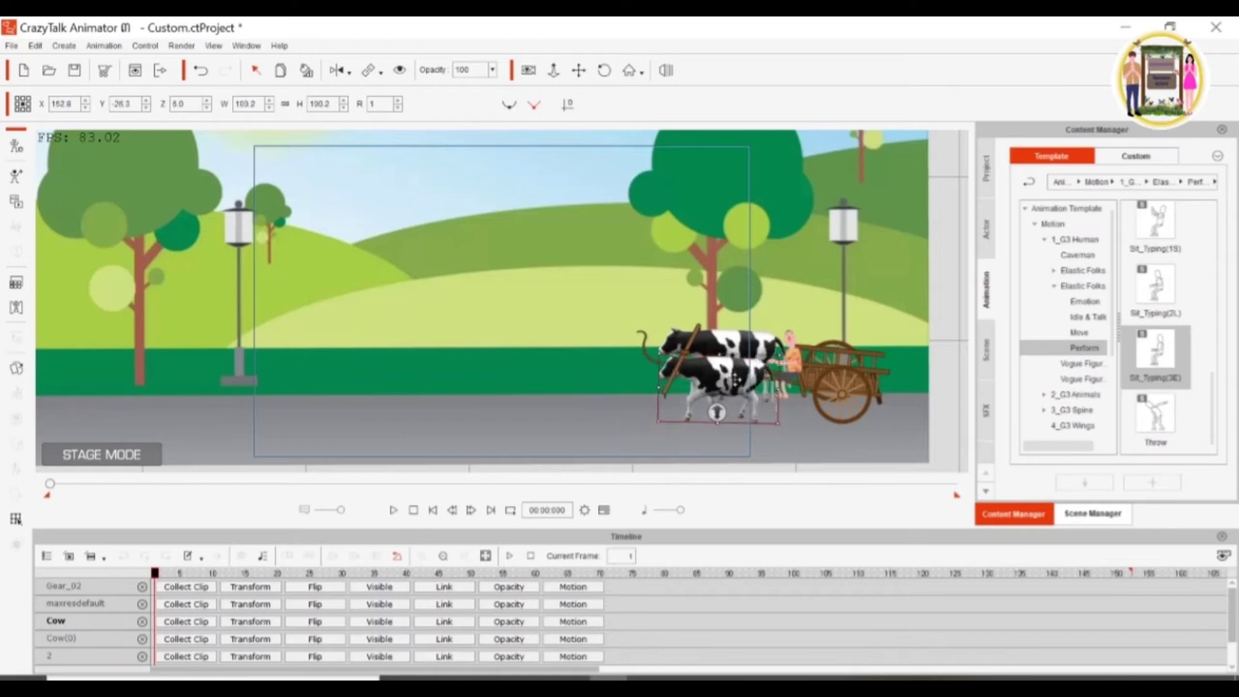
Step: Shrink the back cow slightly and shorten the yoke stick to fit the cows
left_click(466, 454)
left_click(698, 348)
left_click_drag(781, 335, 777, 340)
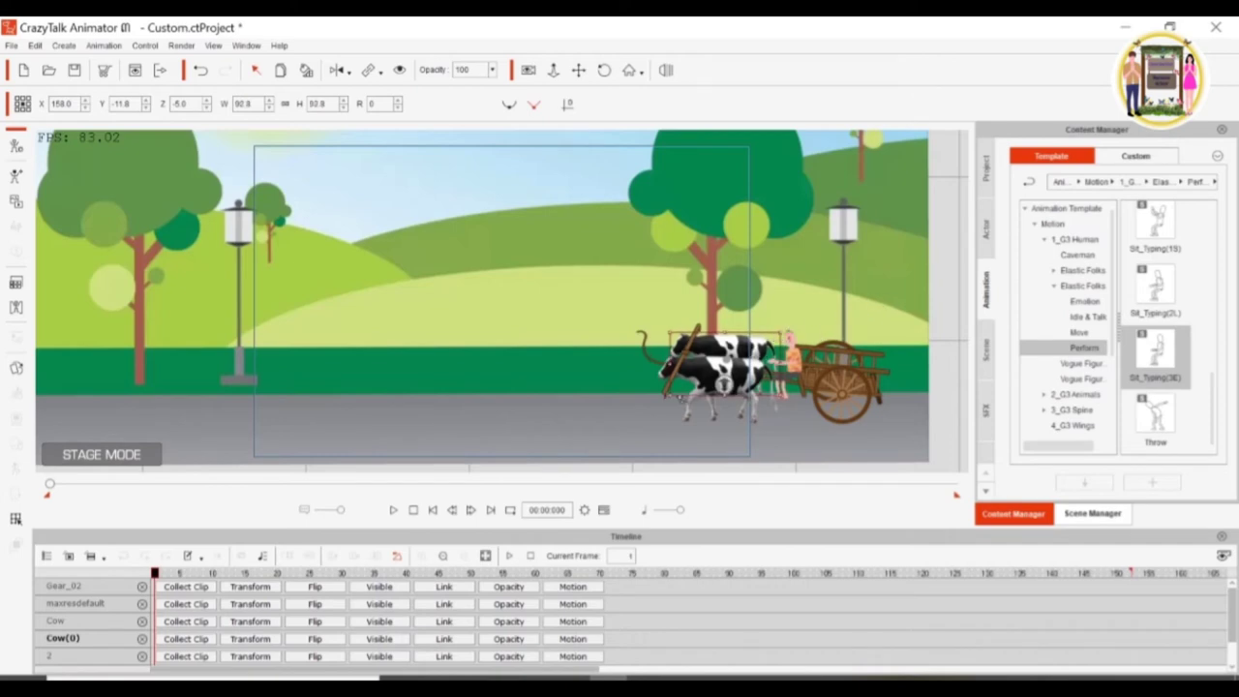
left_click(678, 389)
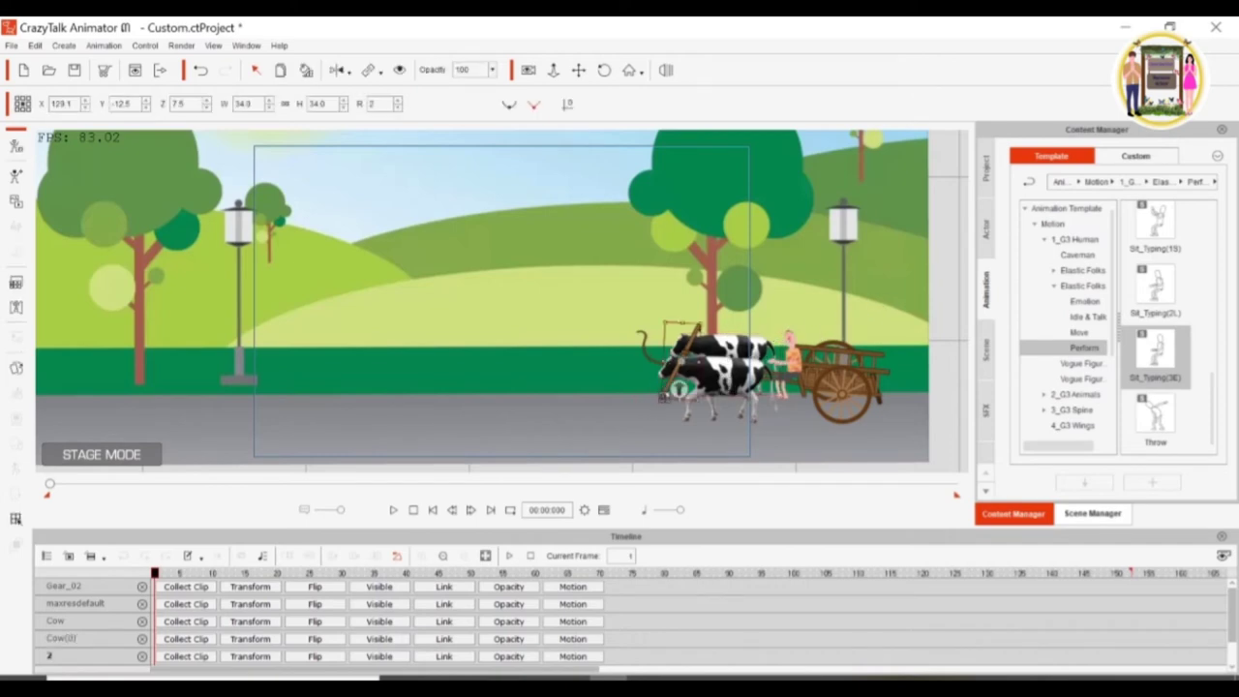
left_click_drag(678, 389, 674, 381)
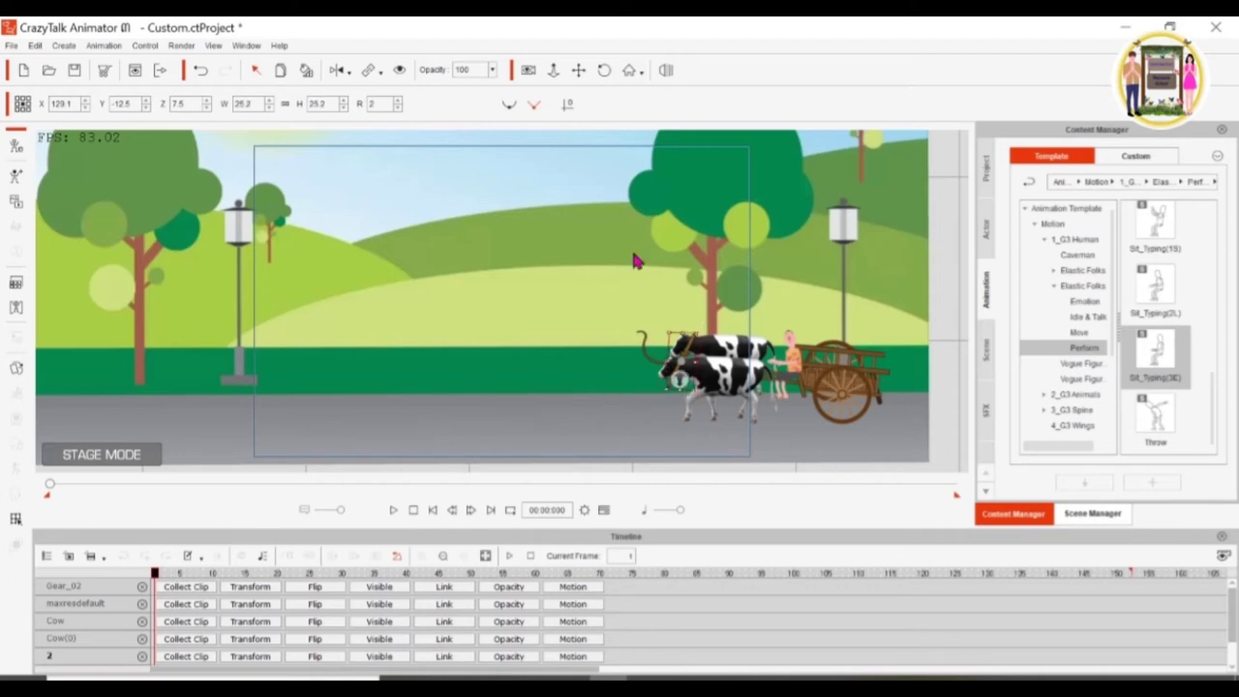
Step: Zoom in on the cart and move the yoke stick slightly up and left
left_click(578, 70)
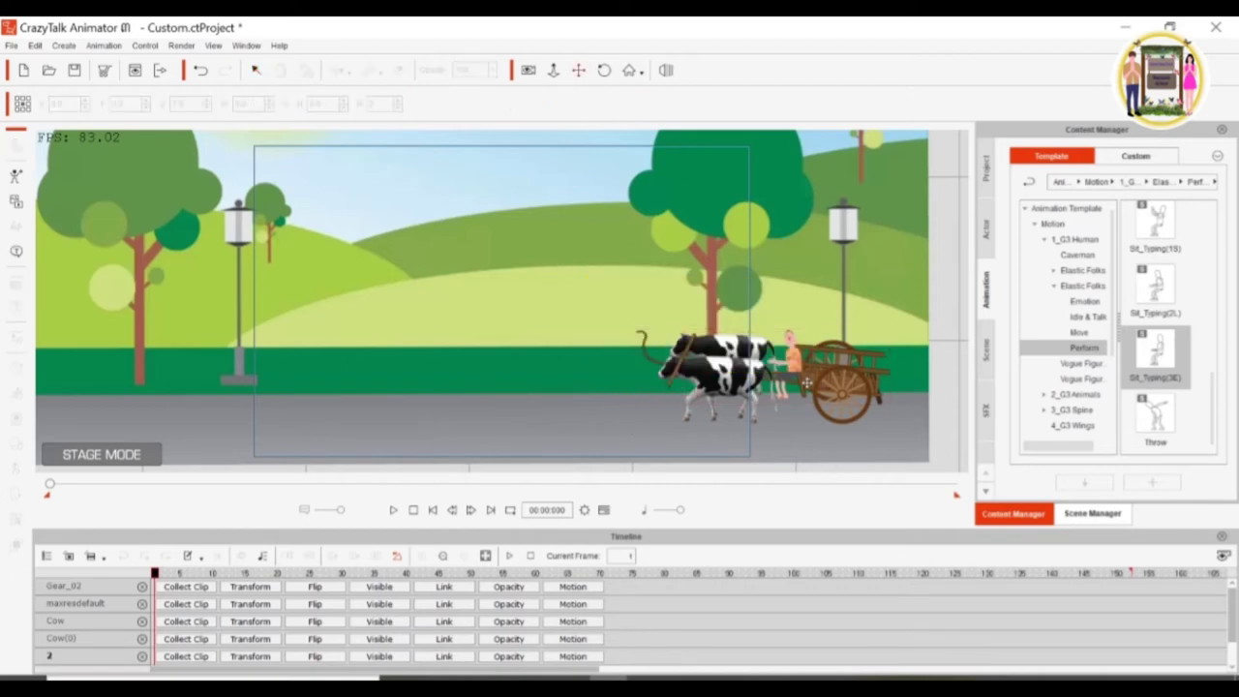
scroll(805, 382, "up", 2)
scroll(805, 382, "up", 1)
scroll(784, 401, "up", 1)
scroll(757, 421, "up", 1)
left_click_drag(757, 421, 815, 418)
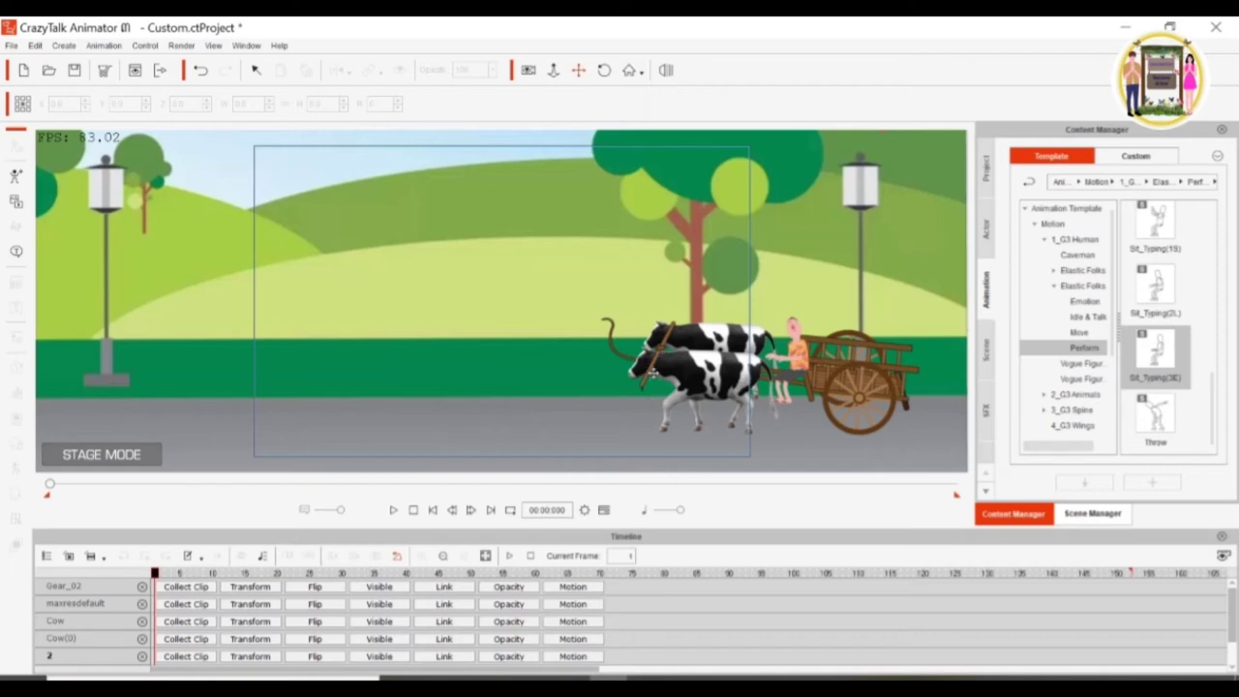
left_click(256, 70)
left_click(659, 358)
left_click_drag(665, 332, 661, 331)
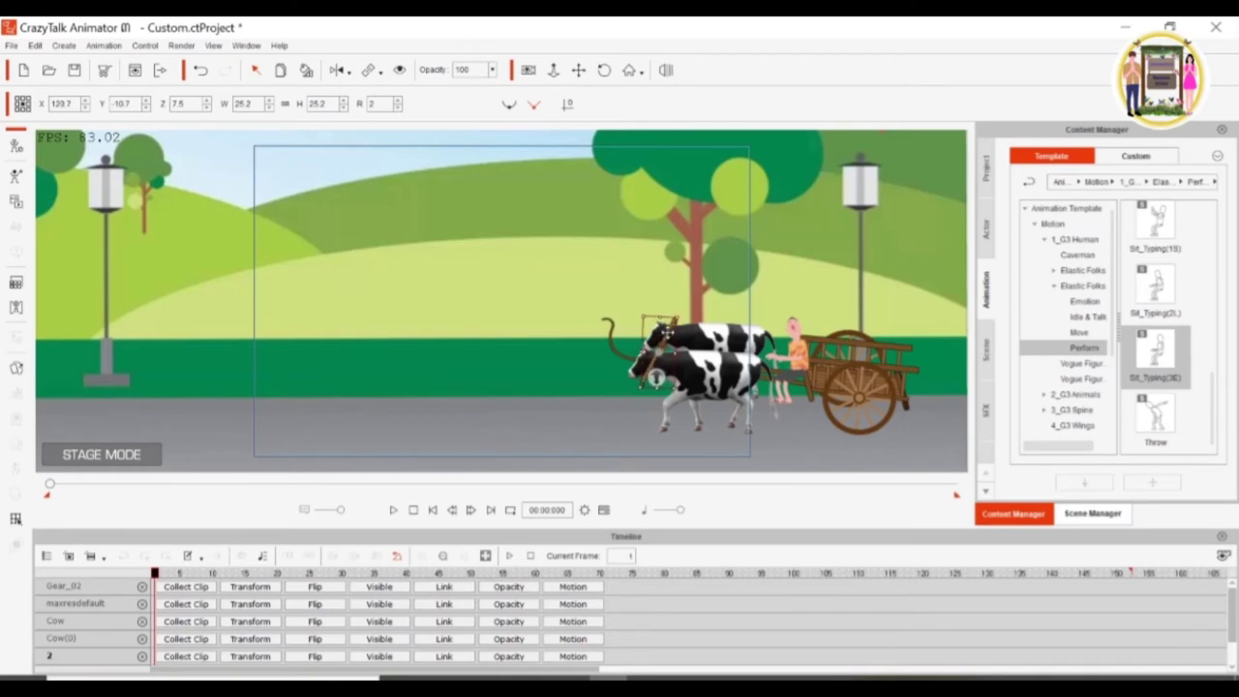
Step: Scale the front cow to 93.4 and shift it slightly left
left_click_drag(721, 379, 713, 379)
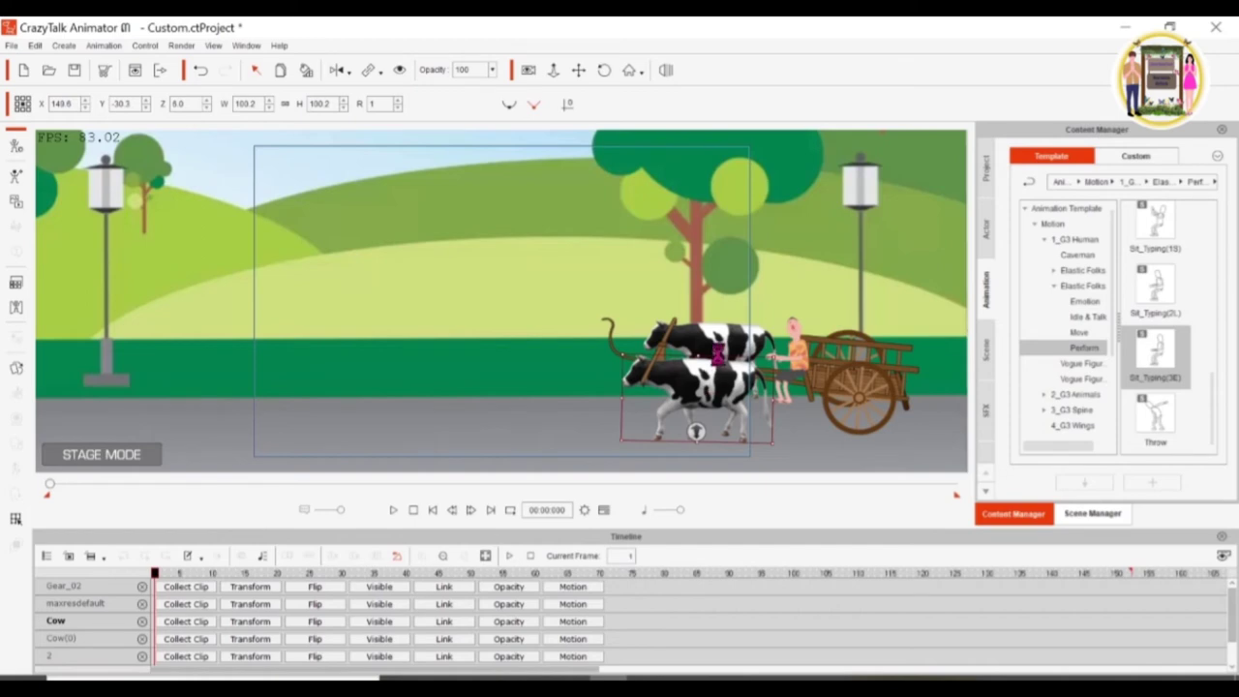
type("93.4")
key("Return")
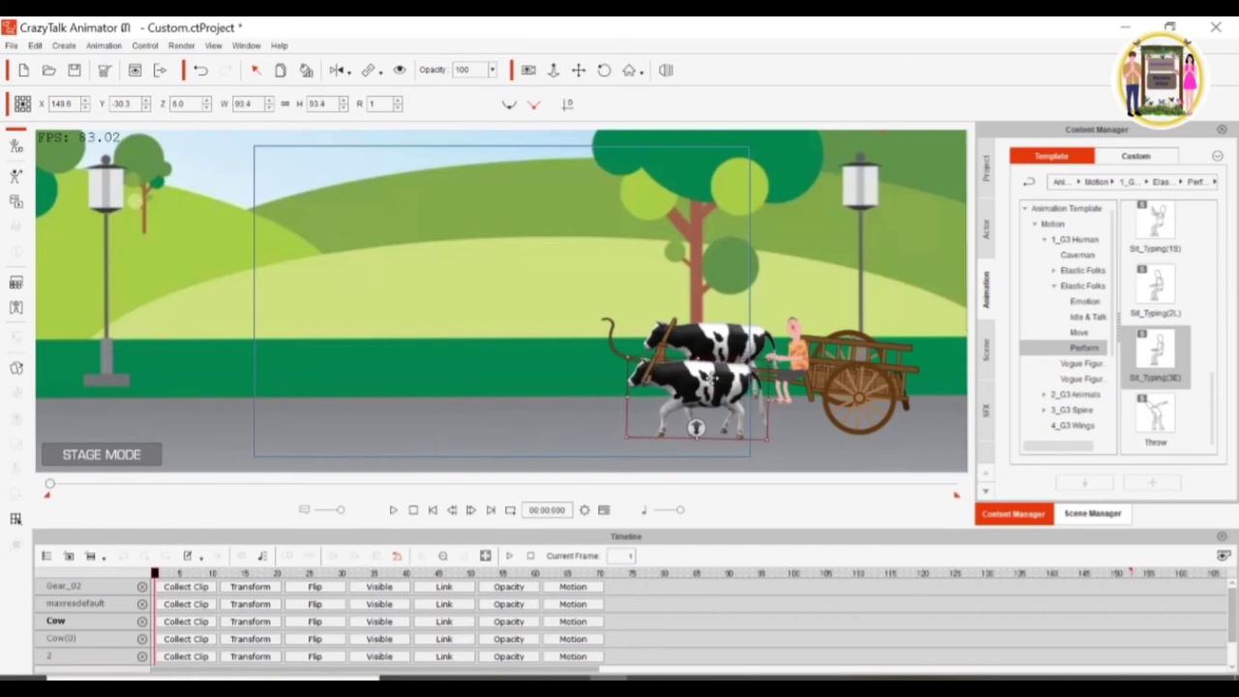
left_click_drag(708, 373, 705, 374)
Step: Nudge the back cow into place and shift the background image slightly left
left_click(716, 339)
left_click_drag(716, 338, 713, 337)
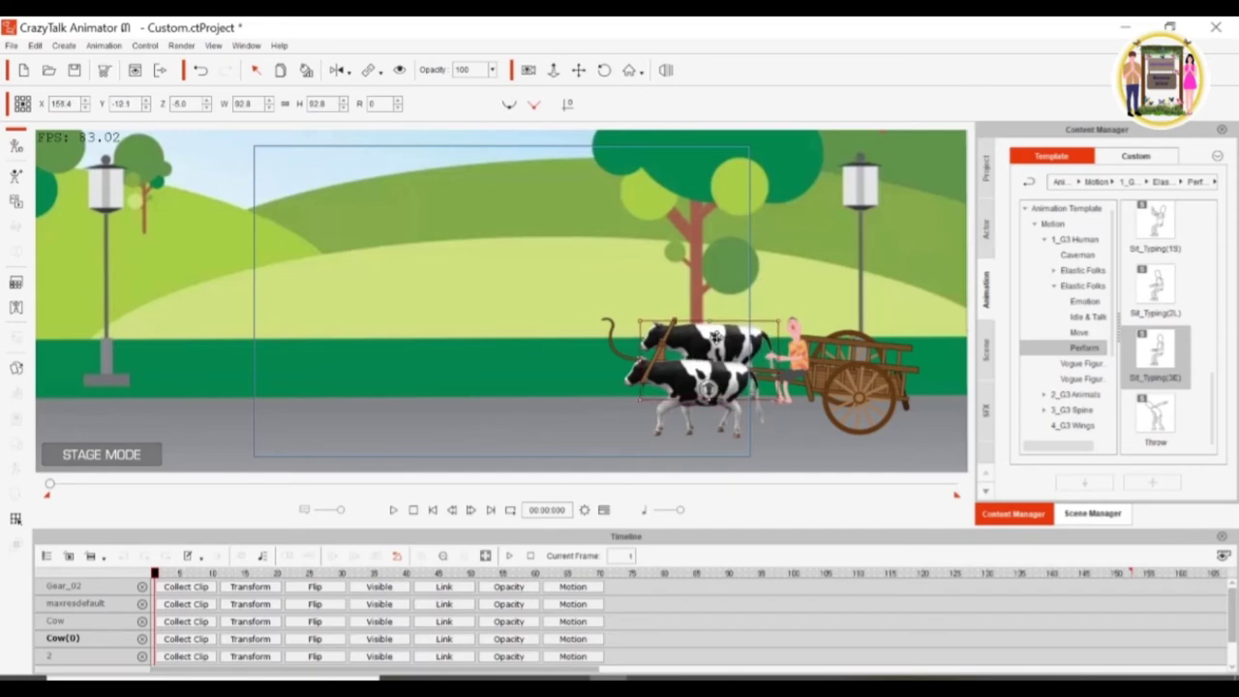
left_click_drag(713, 336, 715, 331)
left_click(900, 437)
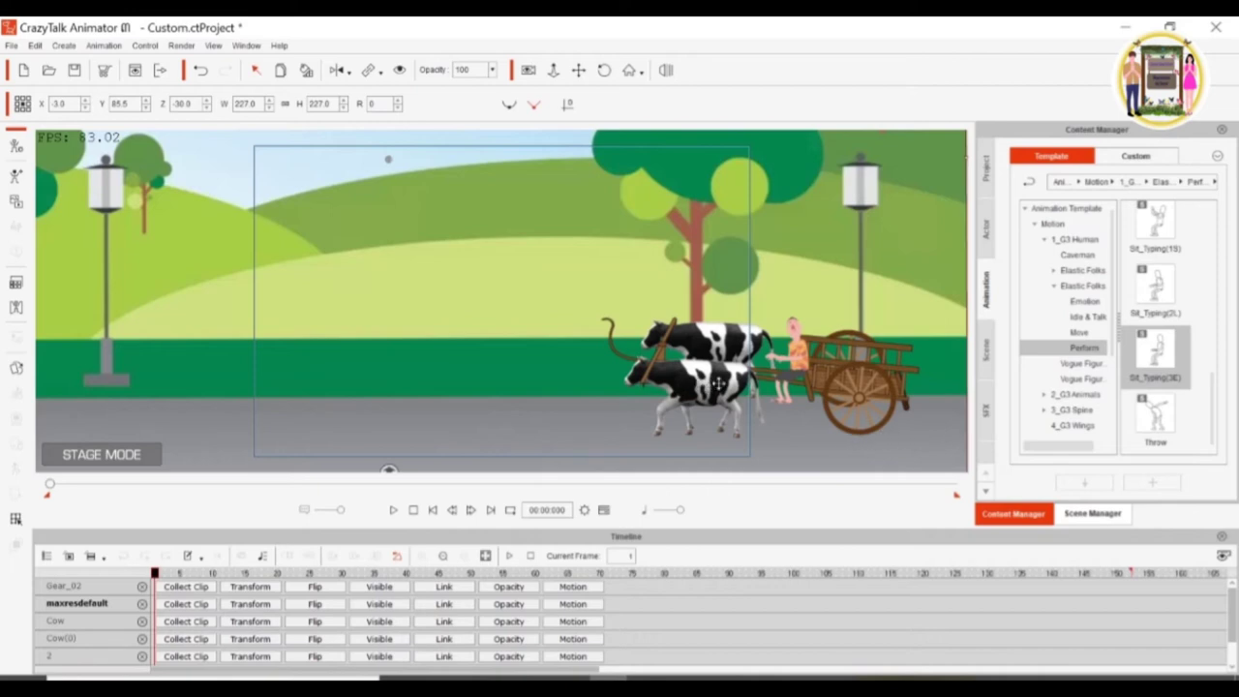
left_click_drag(718, 384, 701, 385)
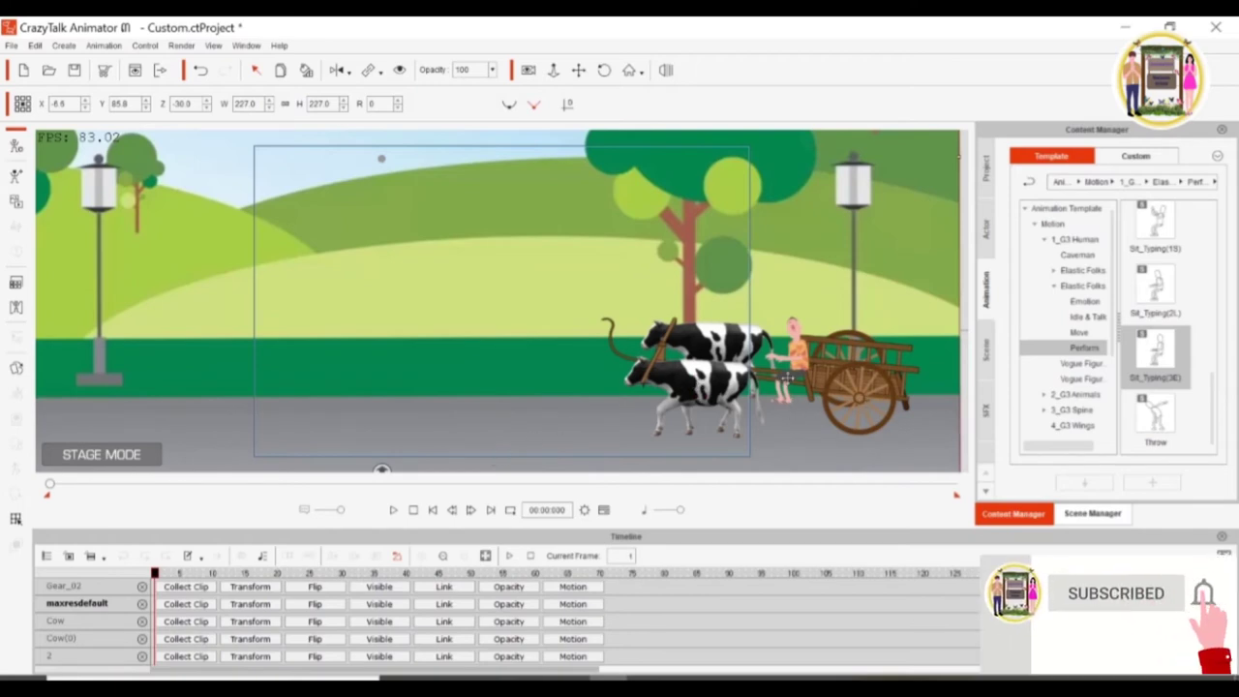
right_click(861, 387)
Step: Try the gear_start action on the cart wheel, preview it, then undo it
left_click(861, 376)
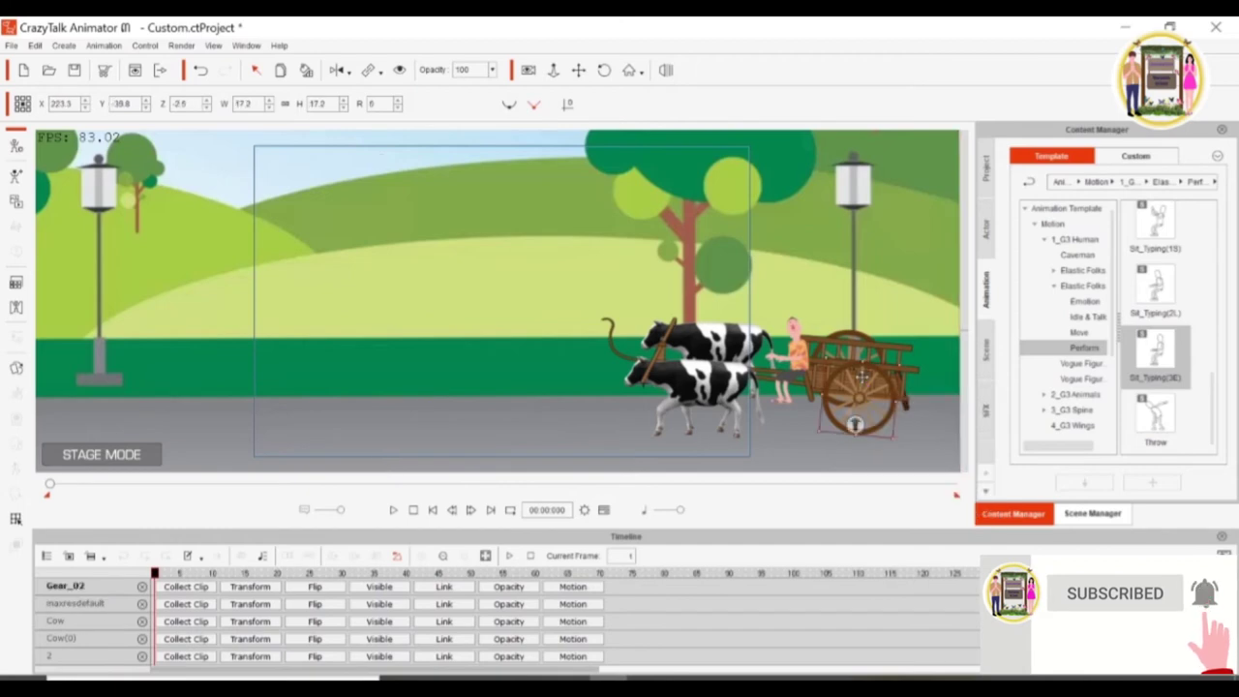
right_click(862, 379)
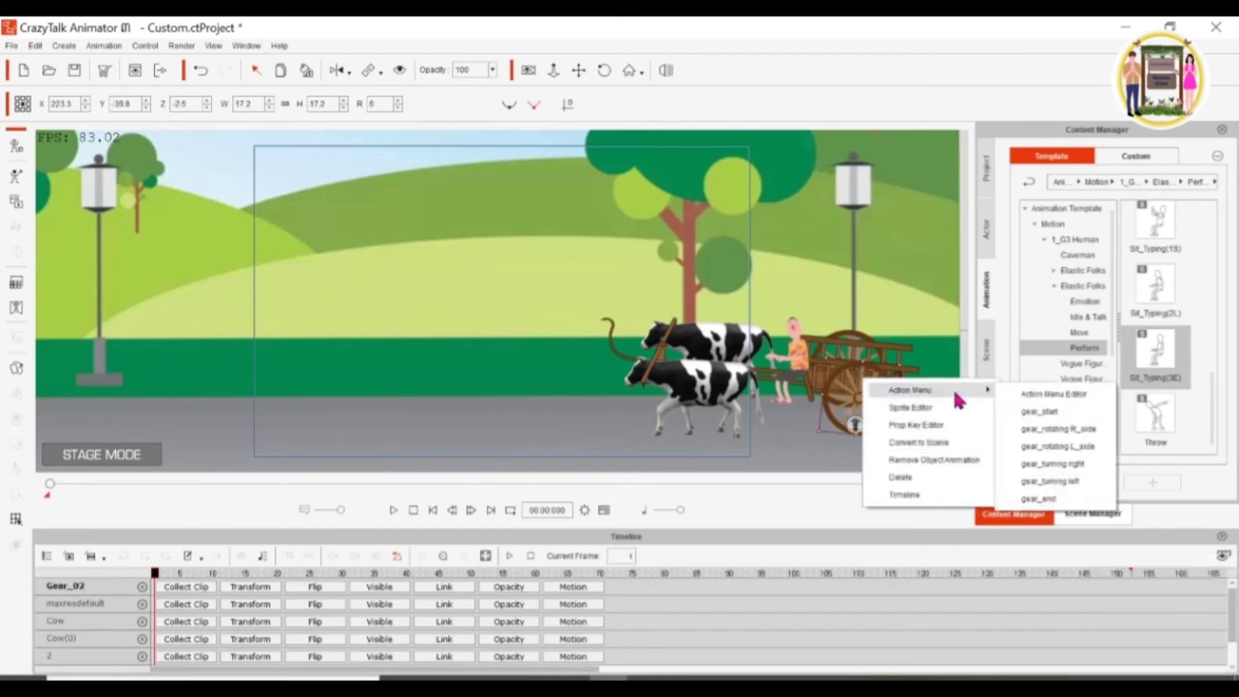
left_click(1058, 411)
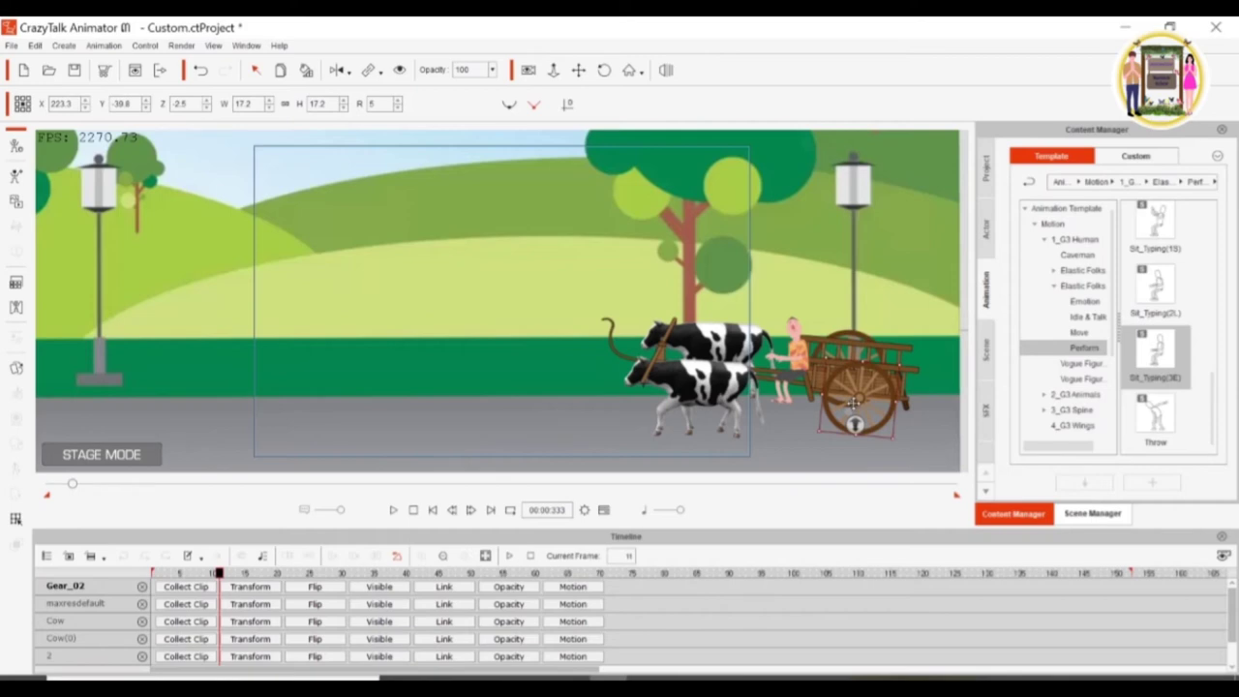
right_click(852, 403)
left_click(434, 512)
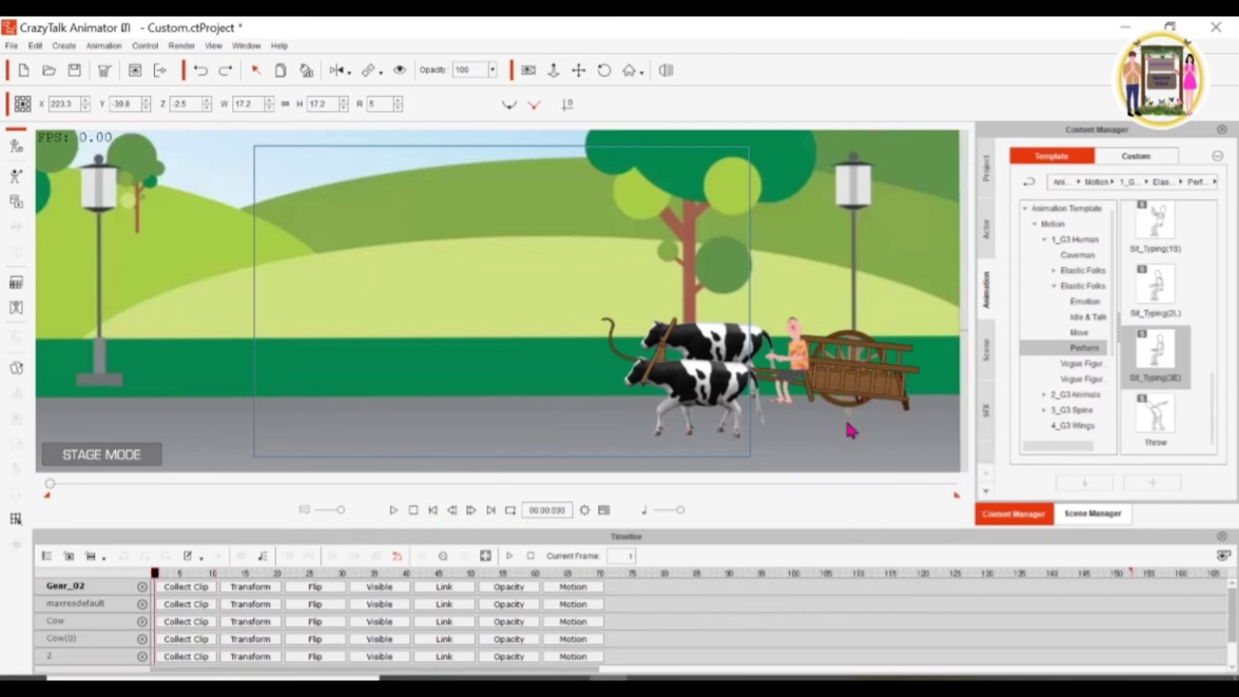
key("ctrl+z")
Step: Remove the wheel's animation and try gear_turning right, rewinding to frame 1
right_click(855, 390)
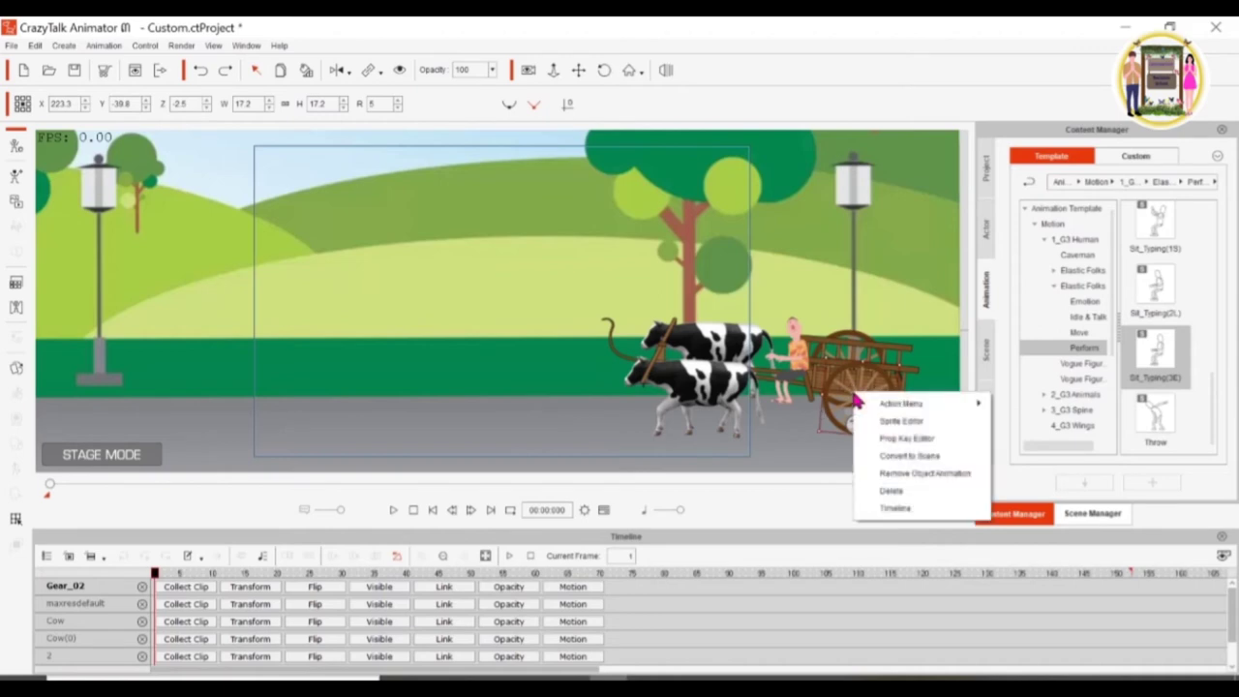
left_click(935, 470)
right_click(861, 393)
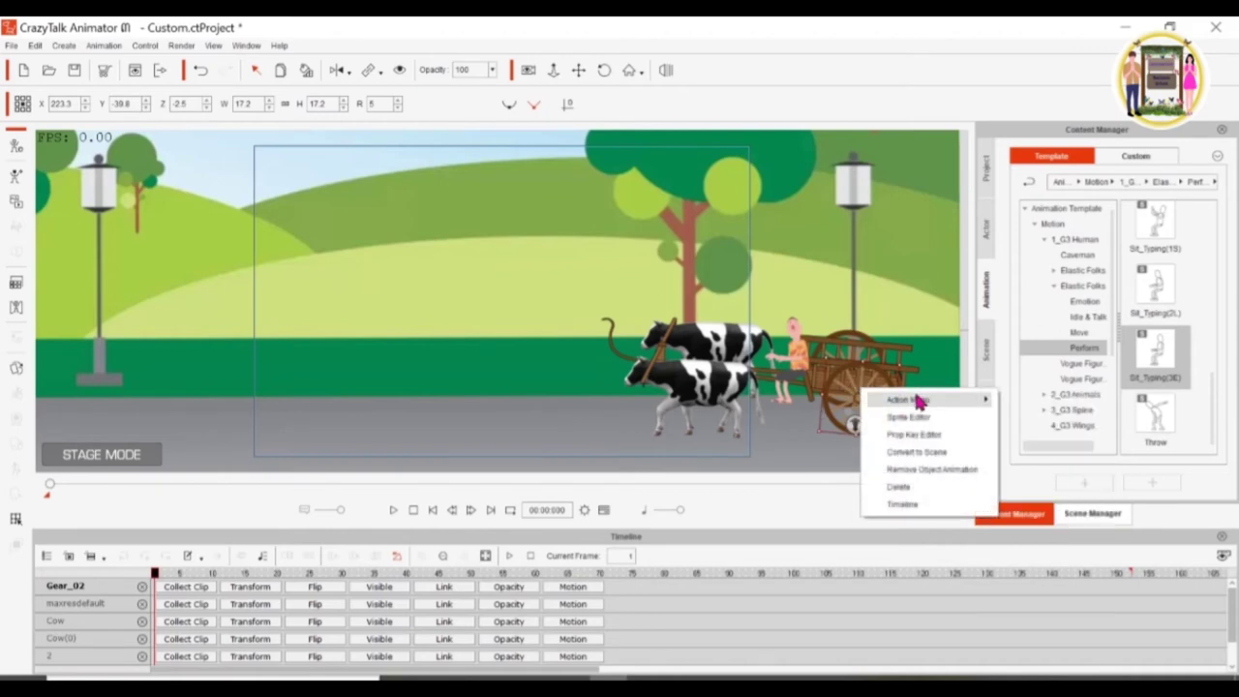
mouse_move(902, 403)
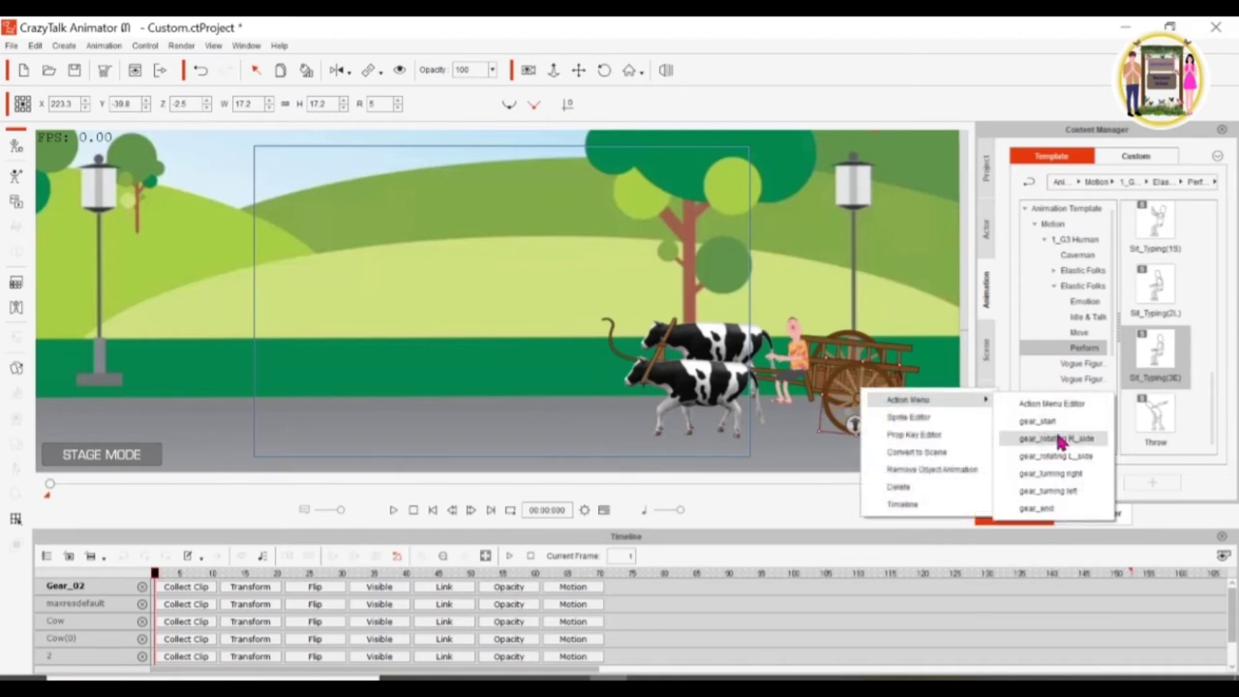
left_click(1065, 473)
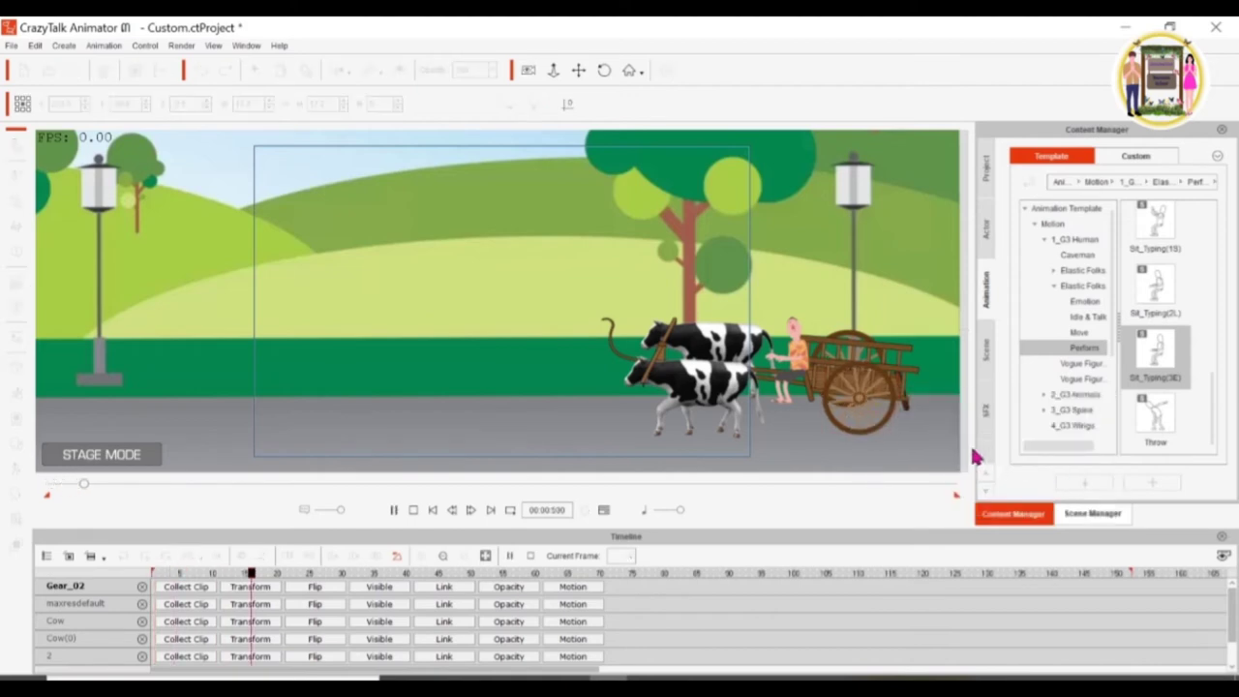
left_click(901, 428)
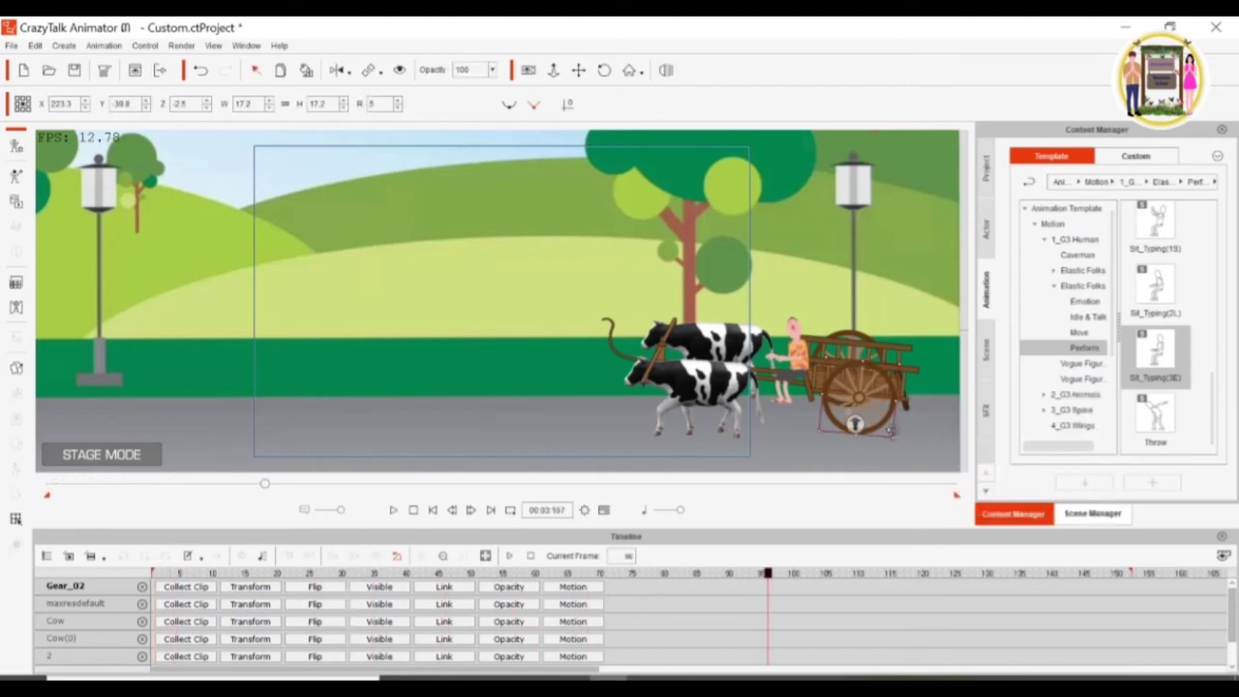
left_click_drag(257, 483, 23, 503)
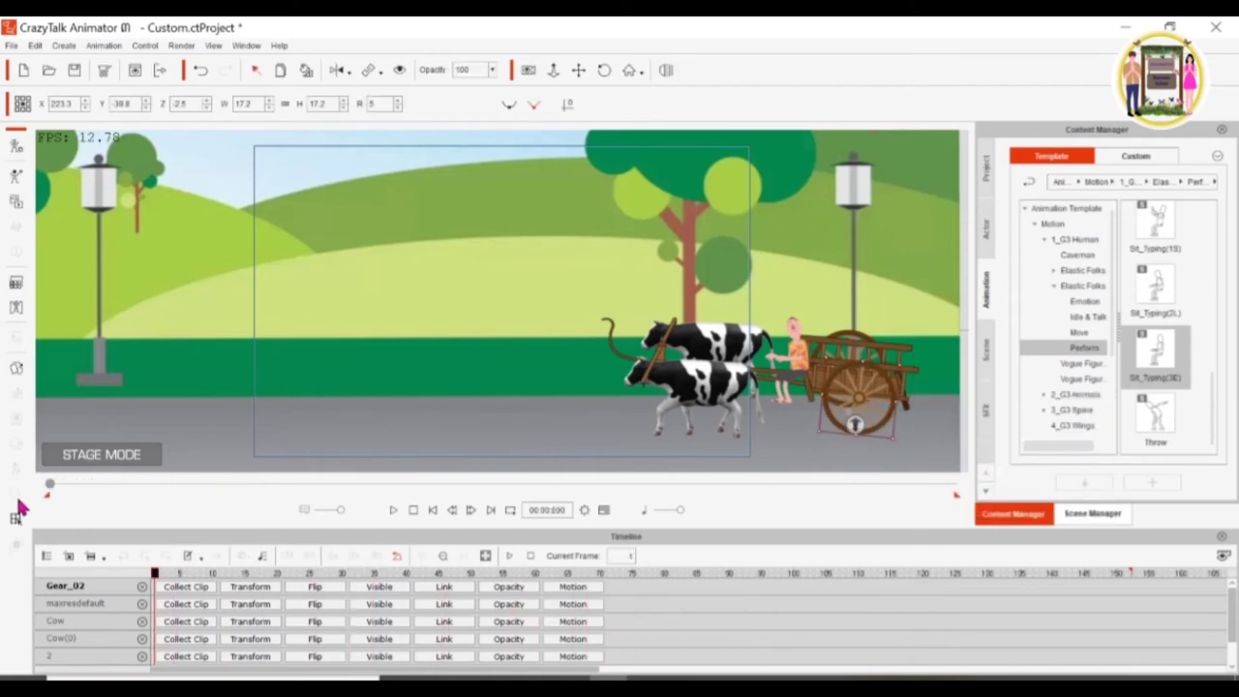
Step: Try gear_rotating R_side on the wheel and preview it
right_click(850, 407)
left_click(961, 489)
right_click(863, 391)
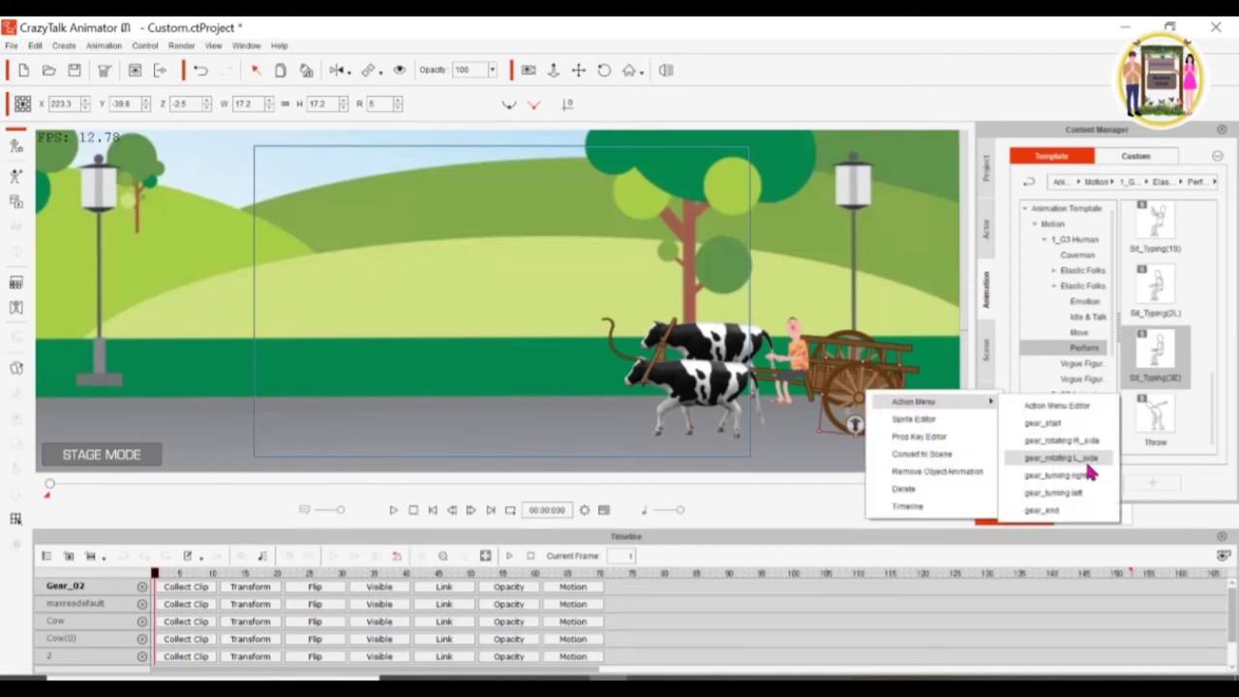
left_click(1081, 442)
key("space")
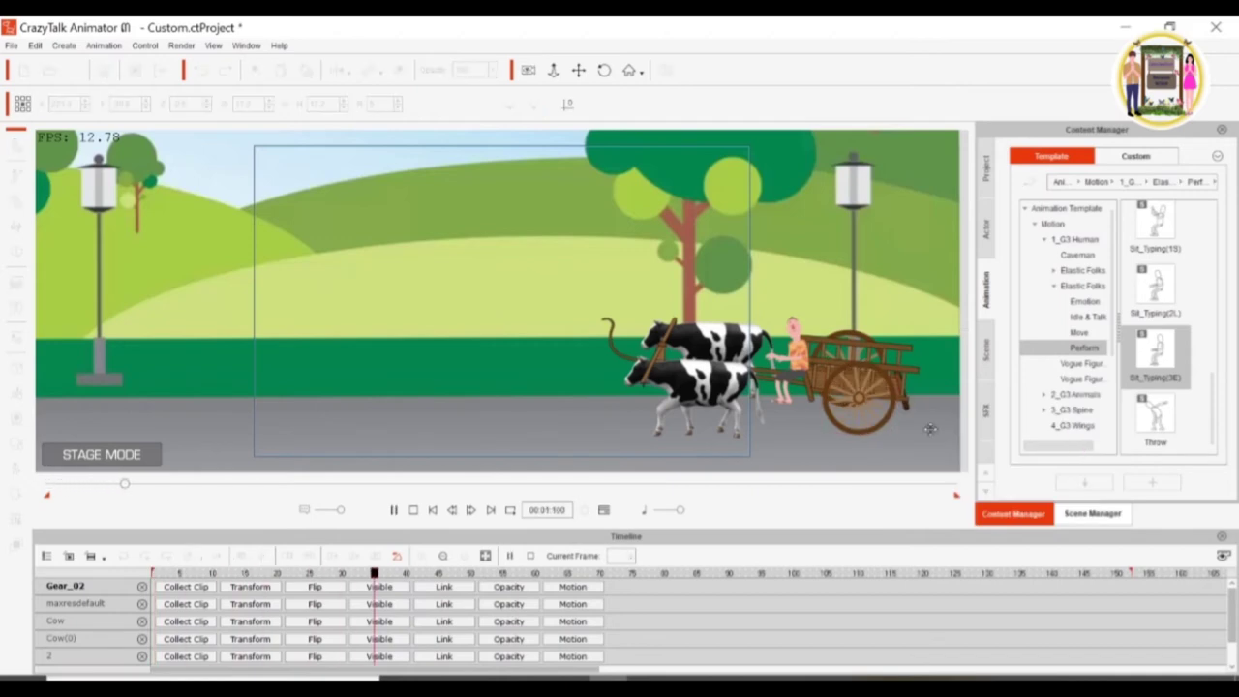
left_click(413, 510)
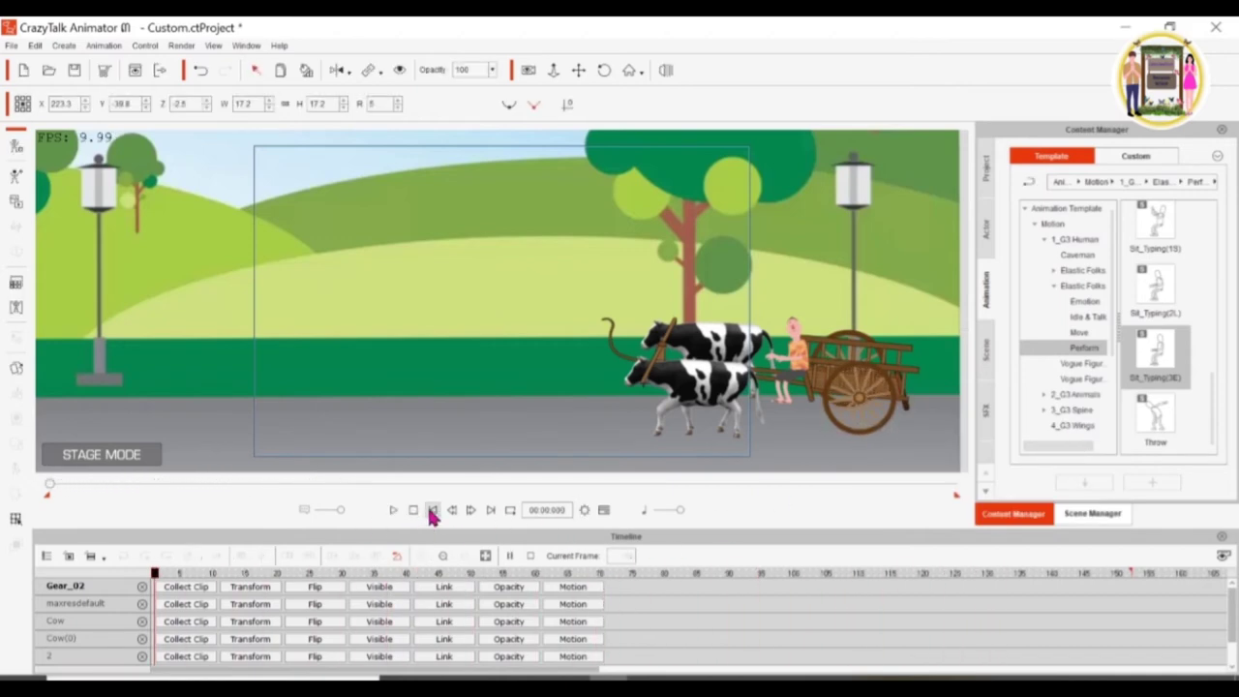
Step: Apply gear_rotating L_side to the cart wheel and rewind to frame 1
right_click(906, 404)
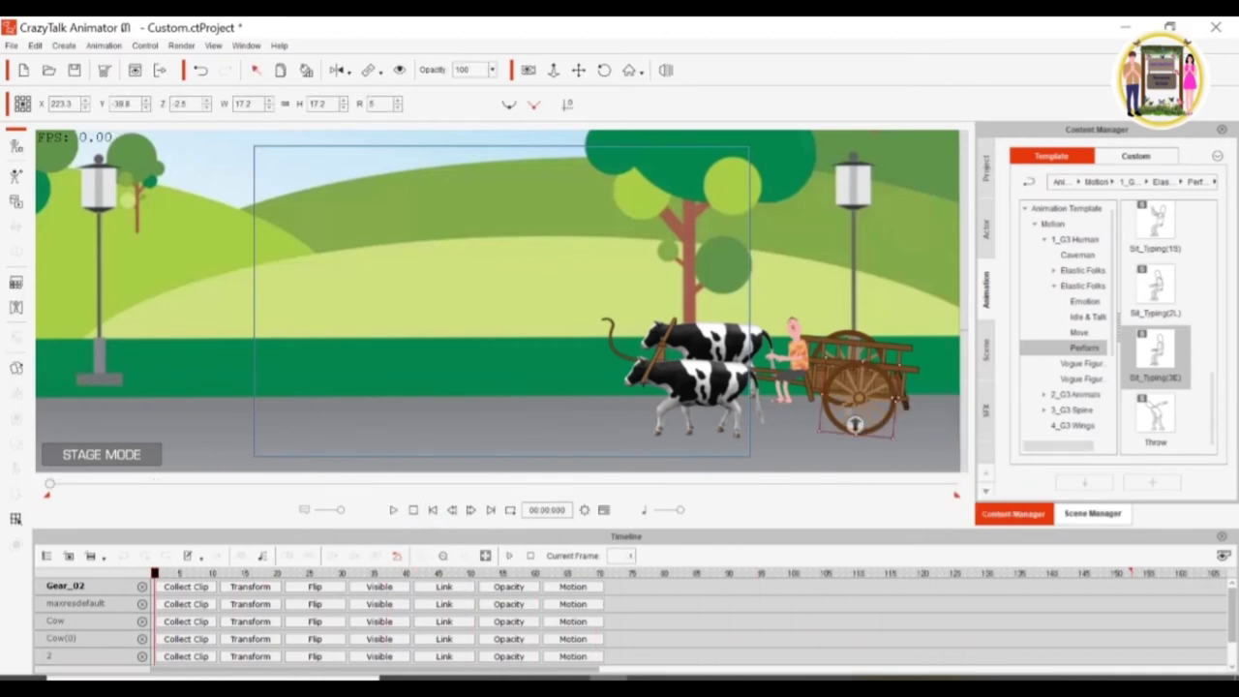
right_click(875, 396)
left_click(1084, 459)
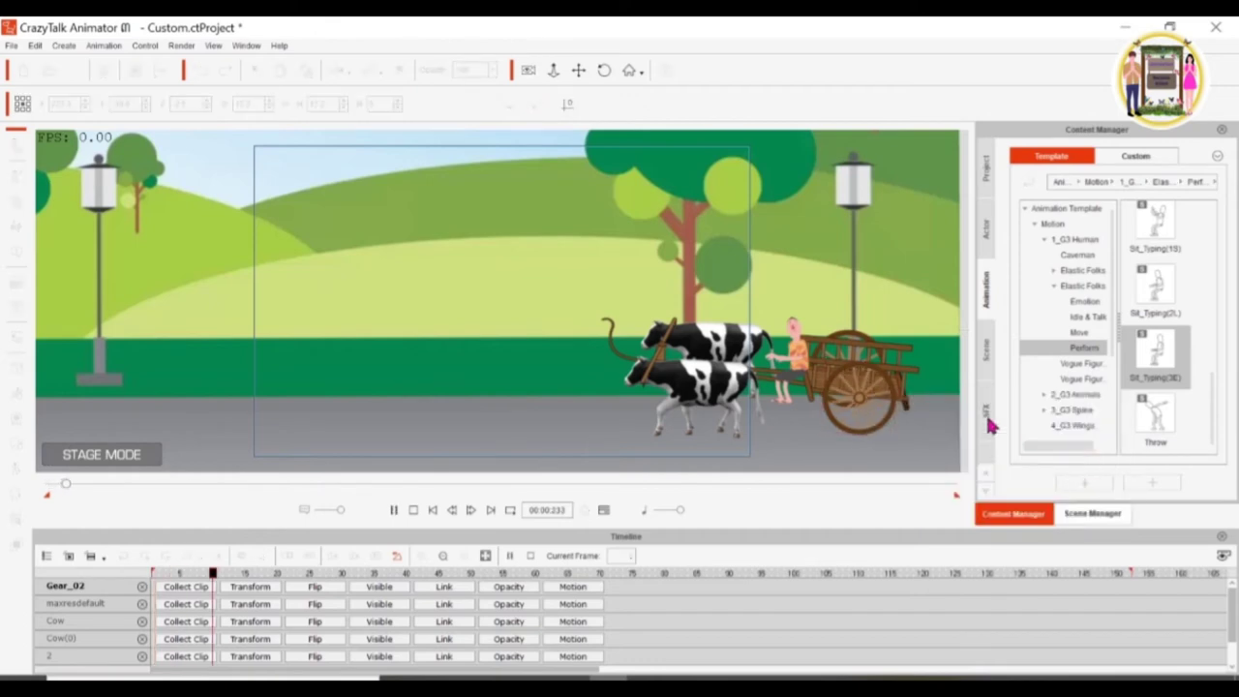
left_click(861, 341)
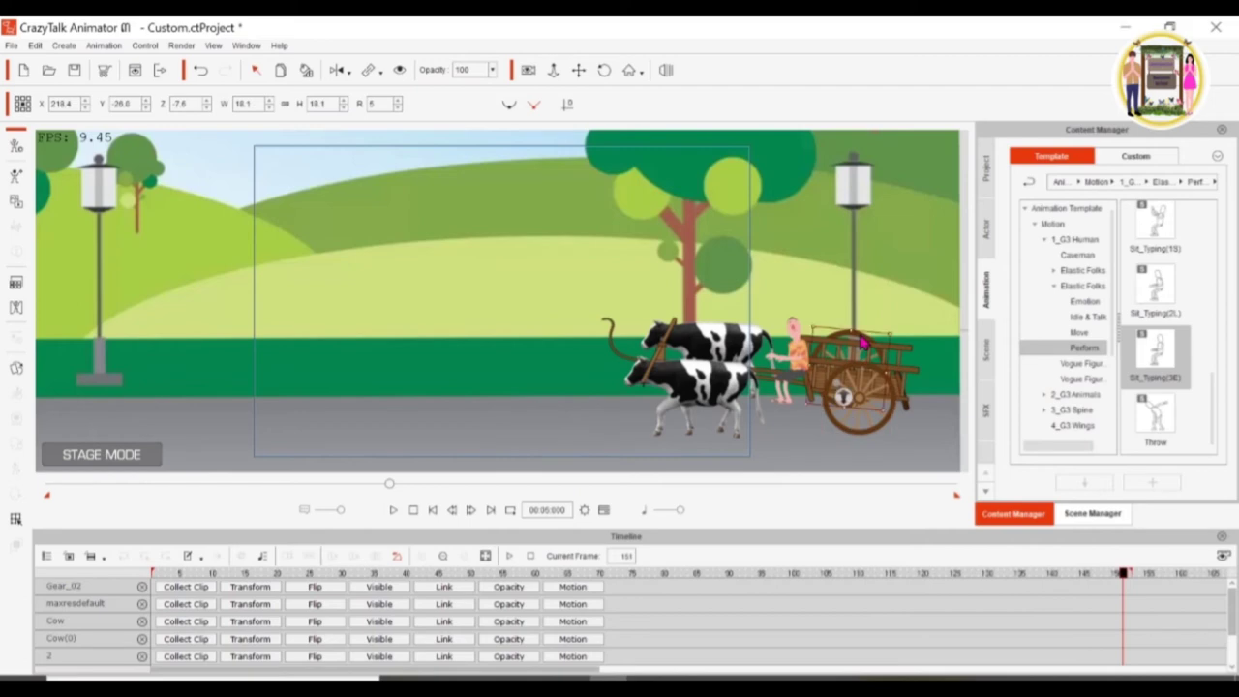
left_click(432, 510)
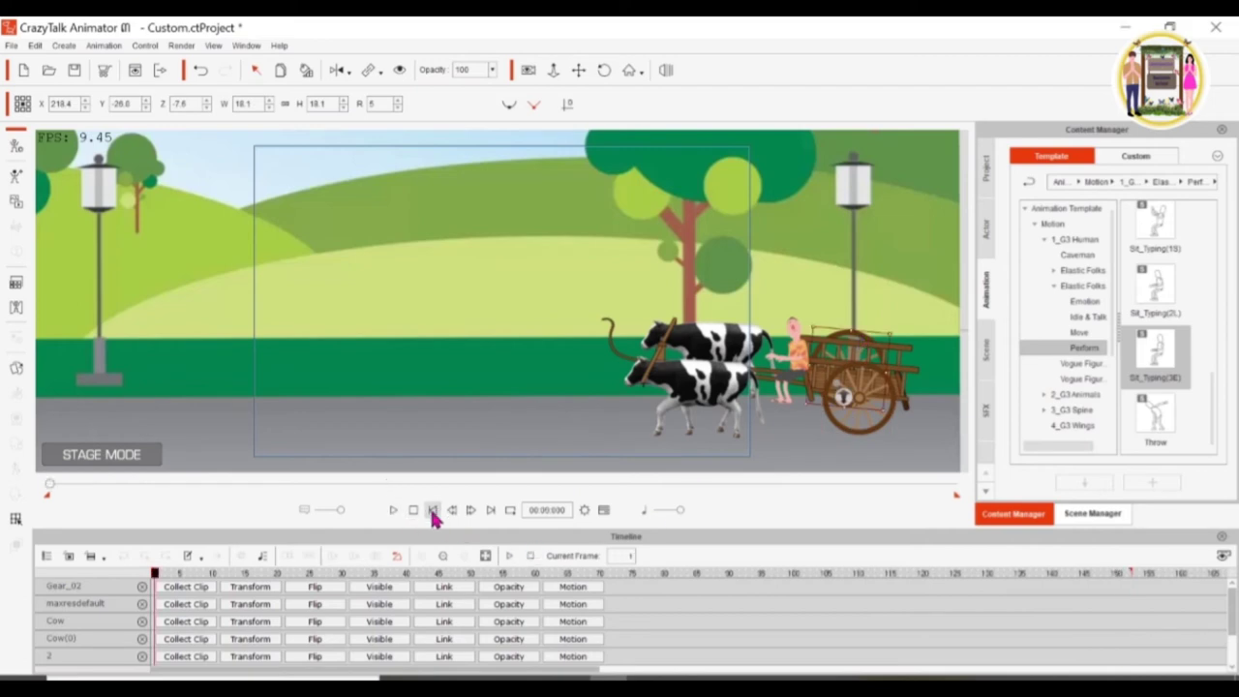
Step: Apply a gear action to another cart part, preview it, and rewind to frame 1
right_click(857, 339)
left_click(1054, 414)
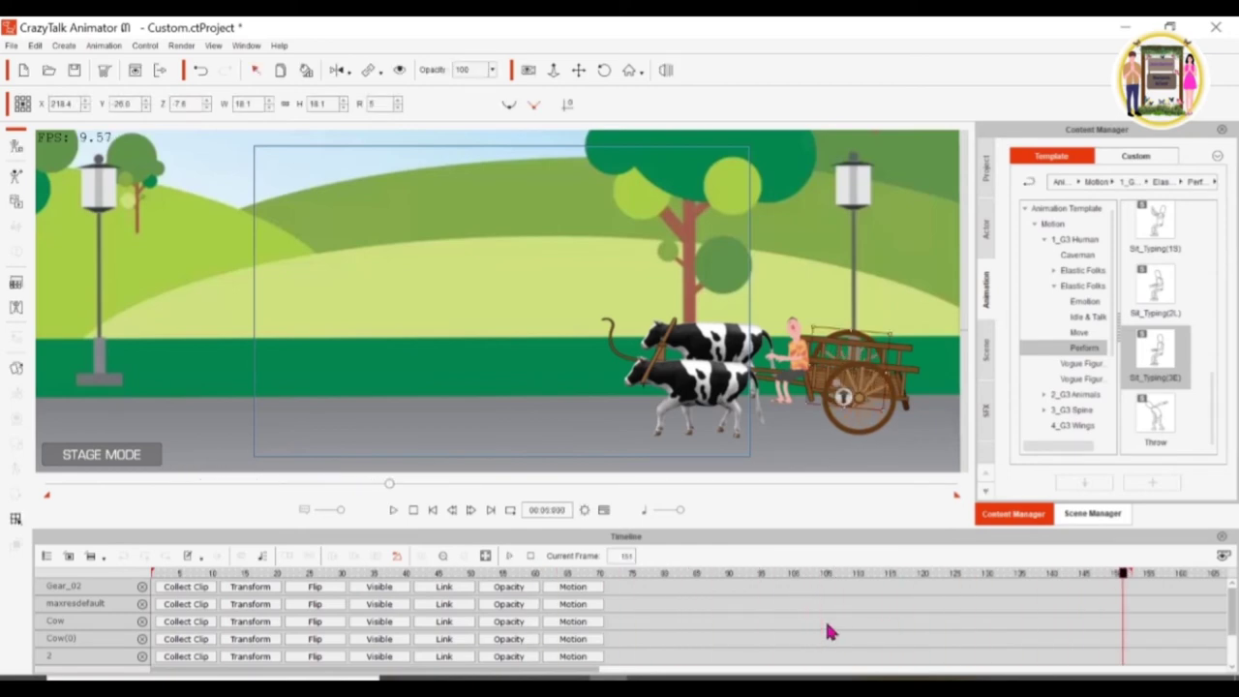
scroll(827, 624, "down", 3)
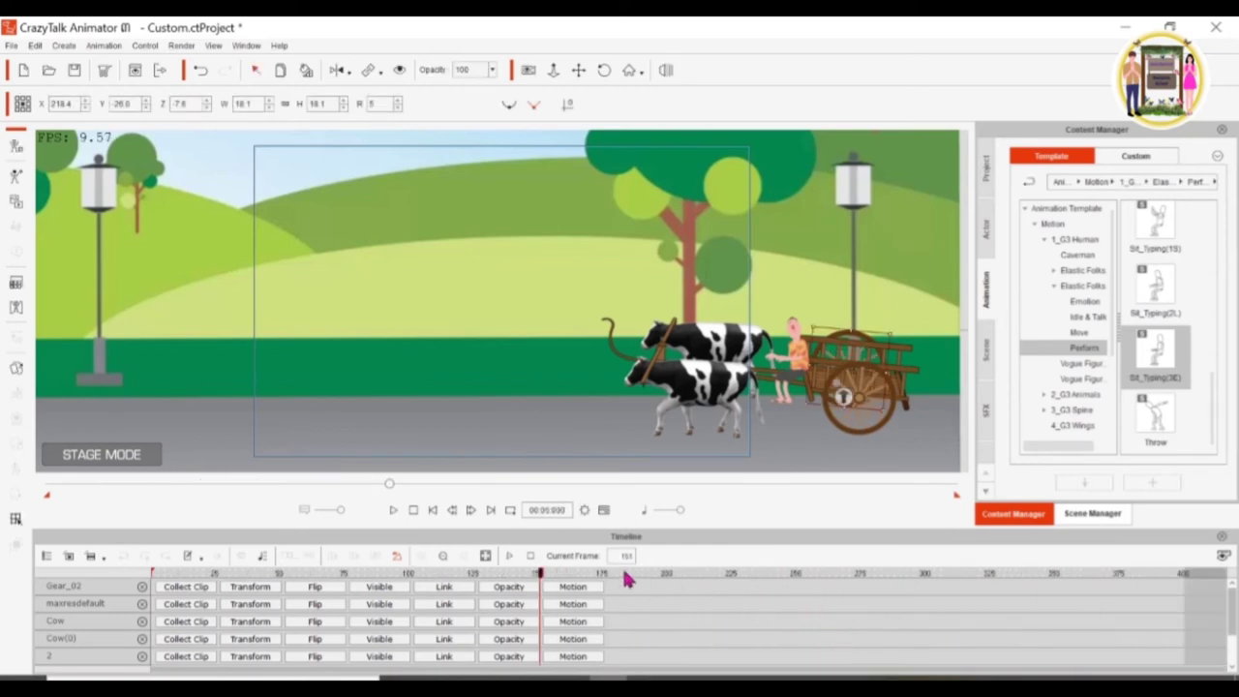
left_click(433, 509)
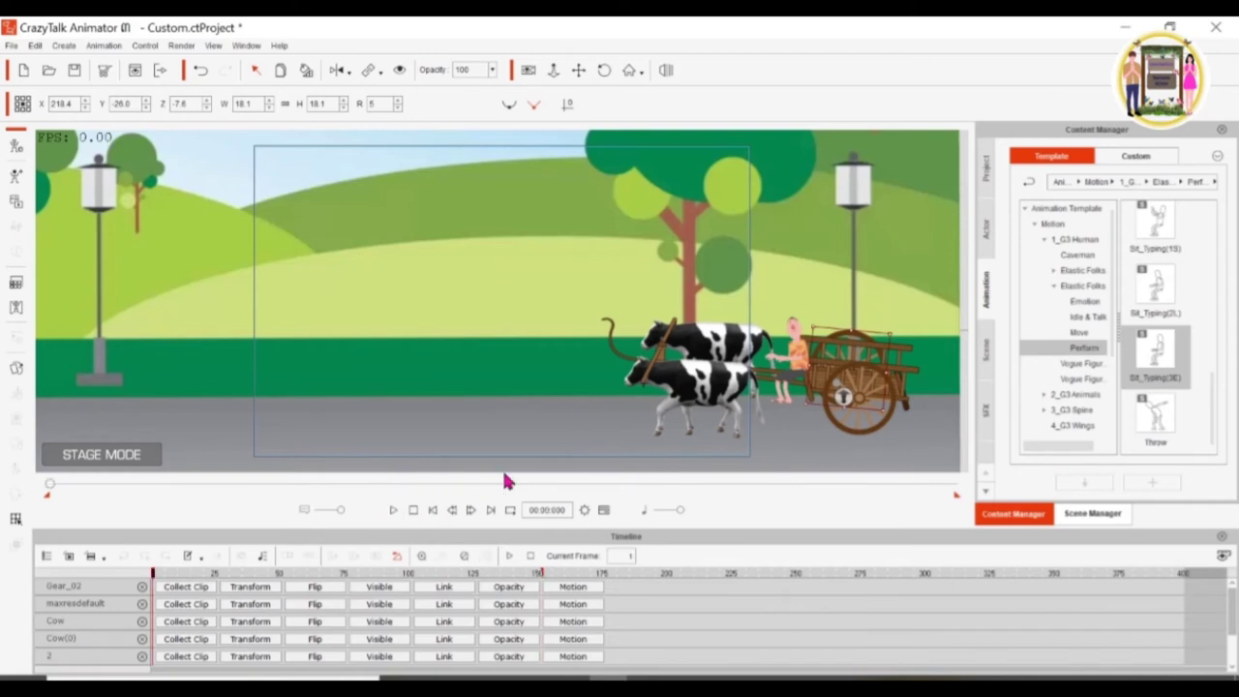
Step: Give both the lower and upper cow the Walk action and rewind to frame 1
left_click(693, 387)
right_click(700, 389)
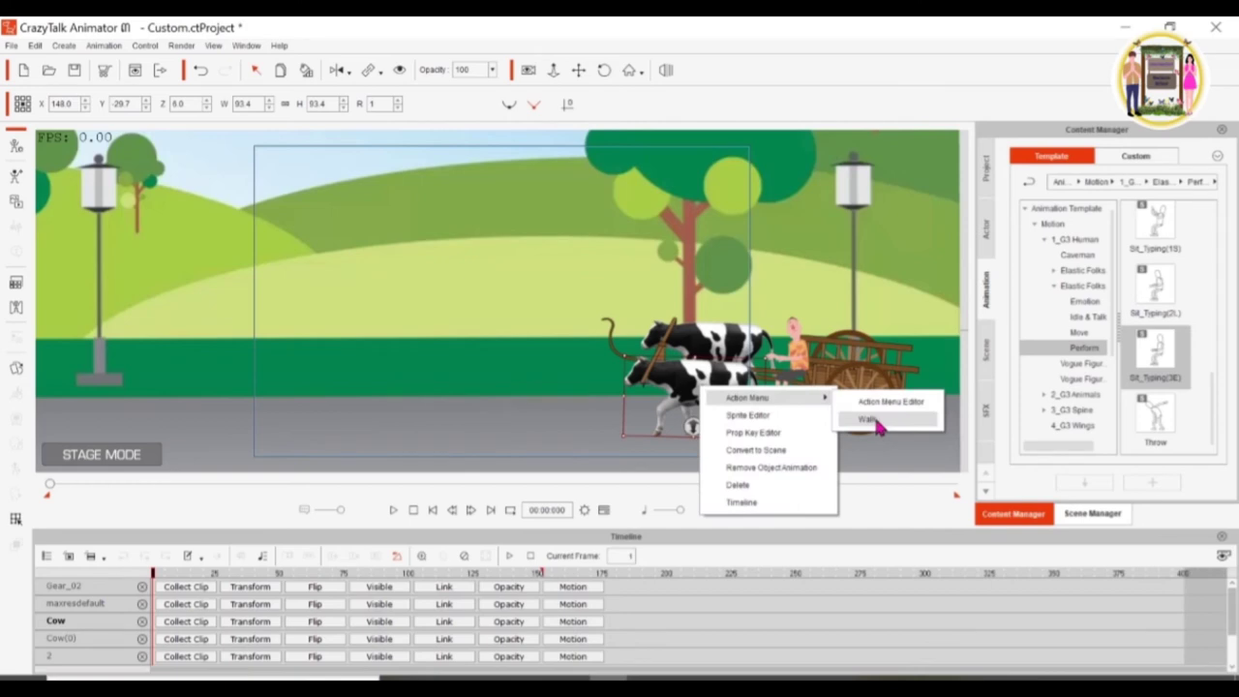
left_click(872, 421)
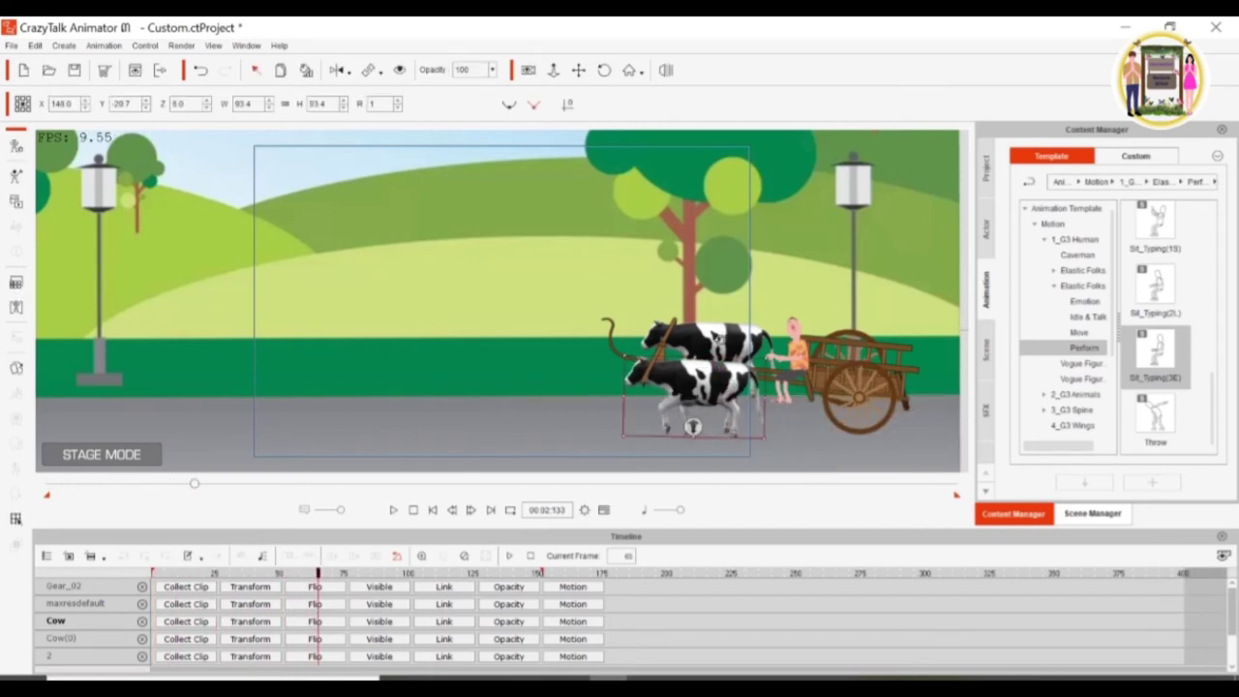
right_click(720, 345)
left_click(431, 511)
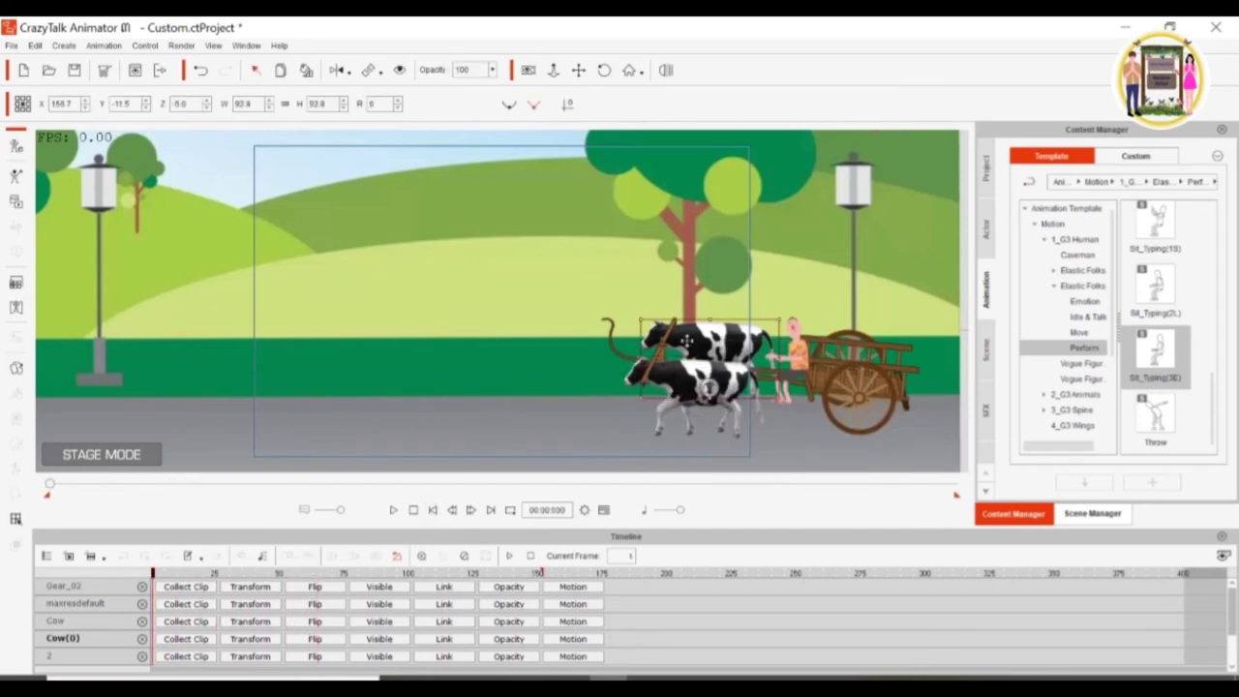
right_click(720, 344)
mouse_move(796, 413)
left_click(912, 359)
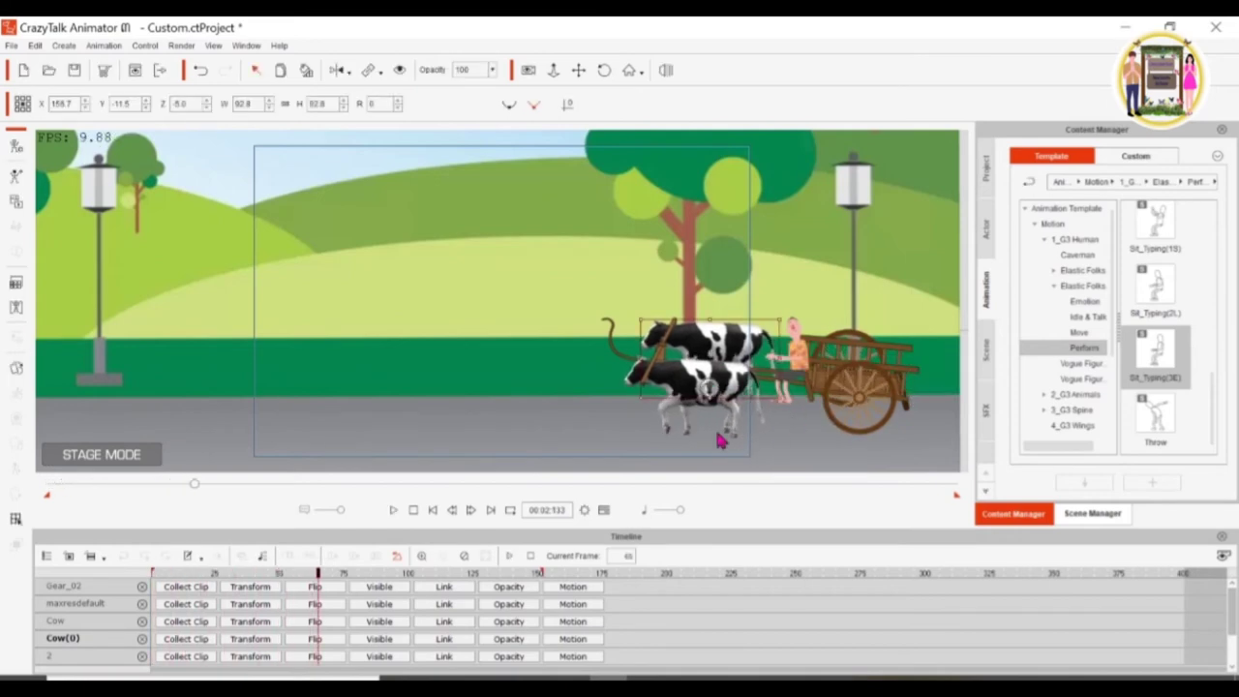
left_click(433, 511)
Step: Move the upper cow slightly lower on the road
left_click(693, 427)
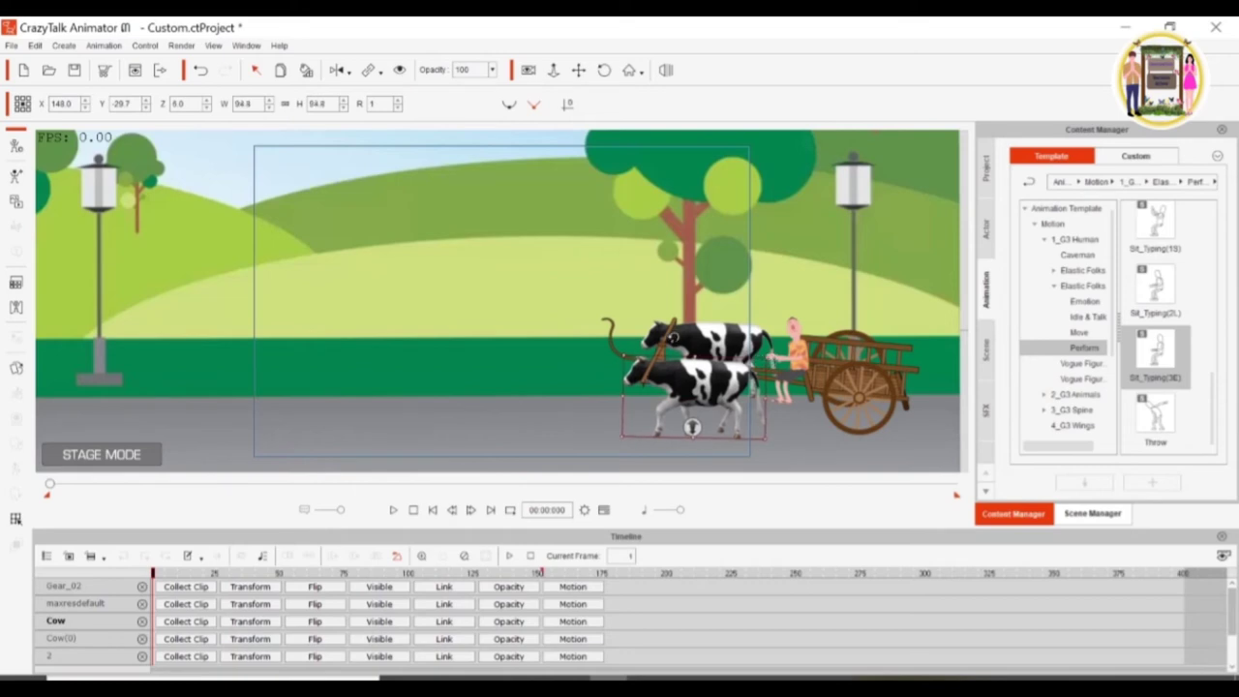
left_click(812, 434)
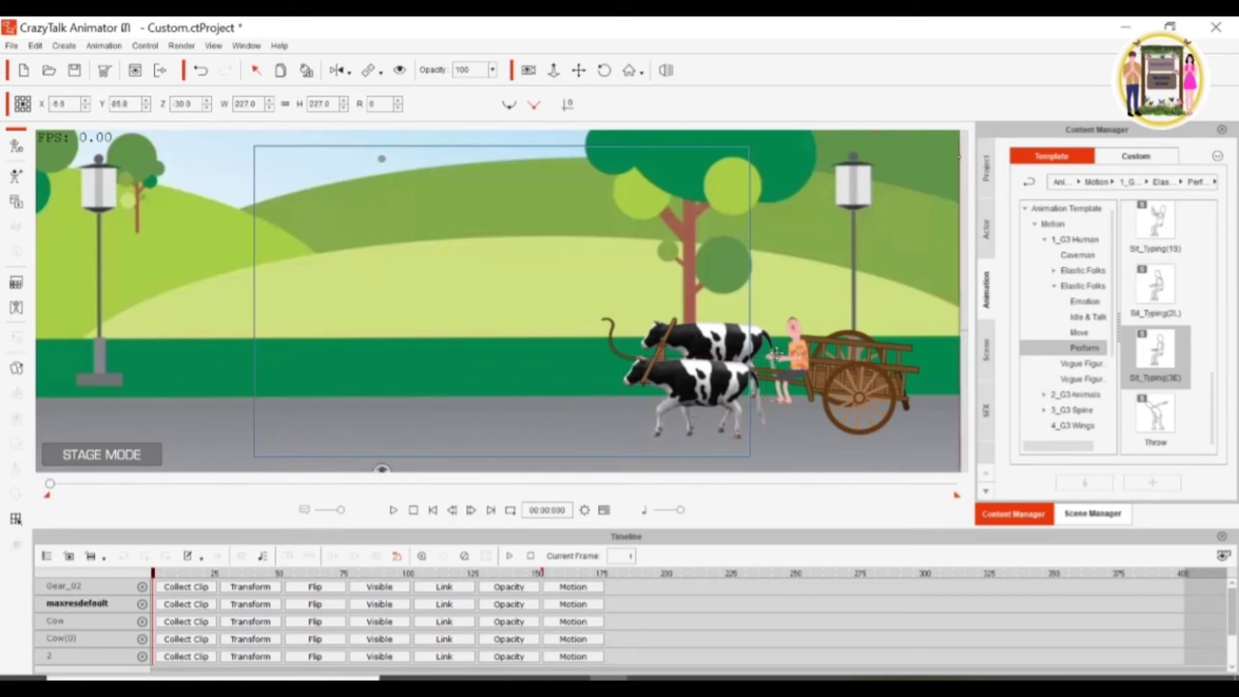
left_click(702, 346)
left_click_drag(714, 332, 714, 337)
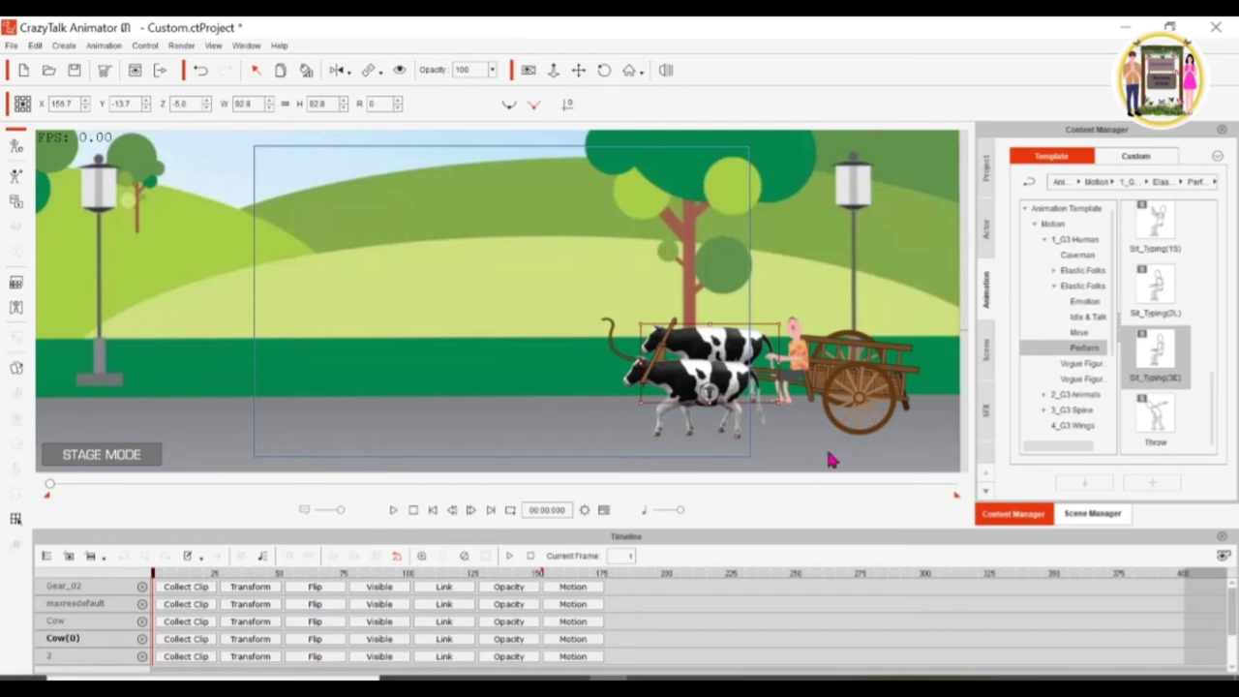
Step: Expand the motion tracks for the wheel's gear clip, the background and Cow
left_click(575, 587)
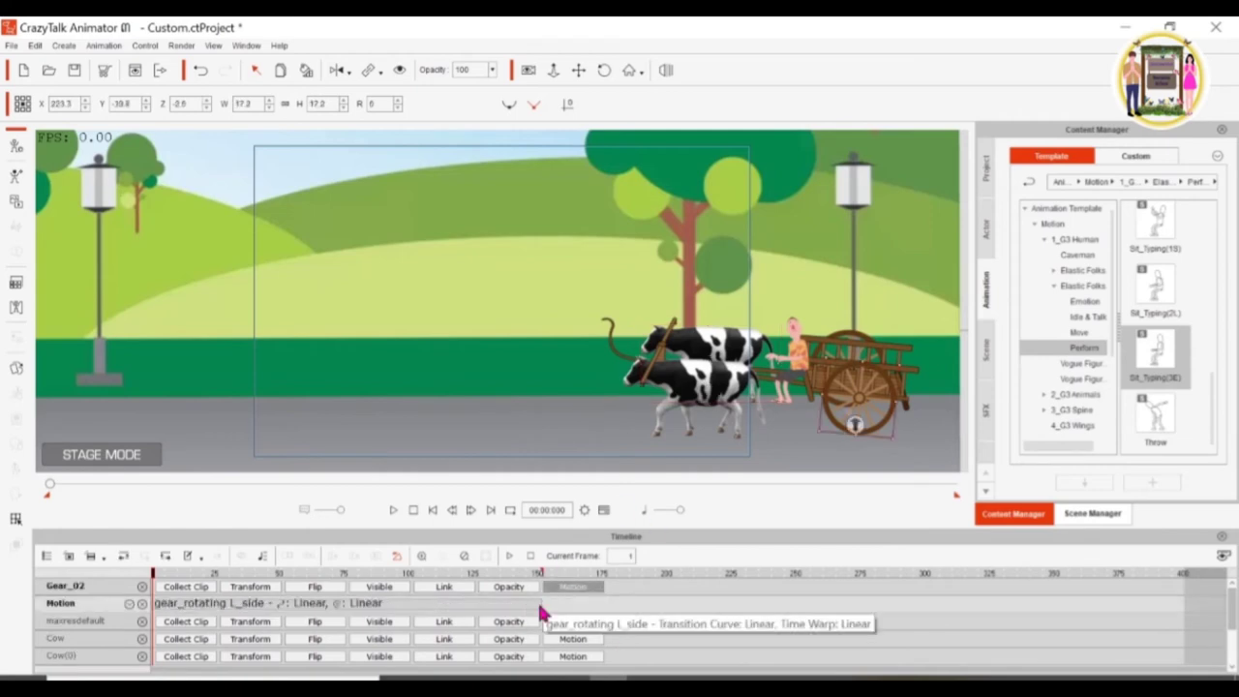
left_click(539, 603)
left_click(1072, 600)
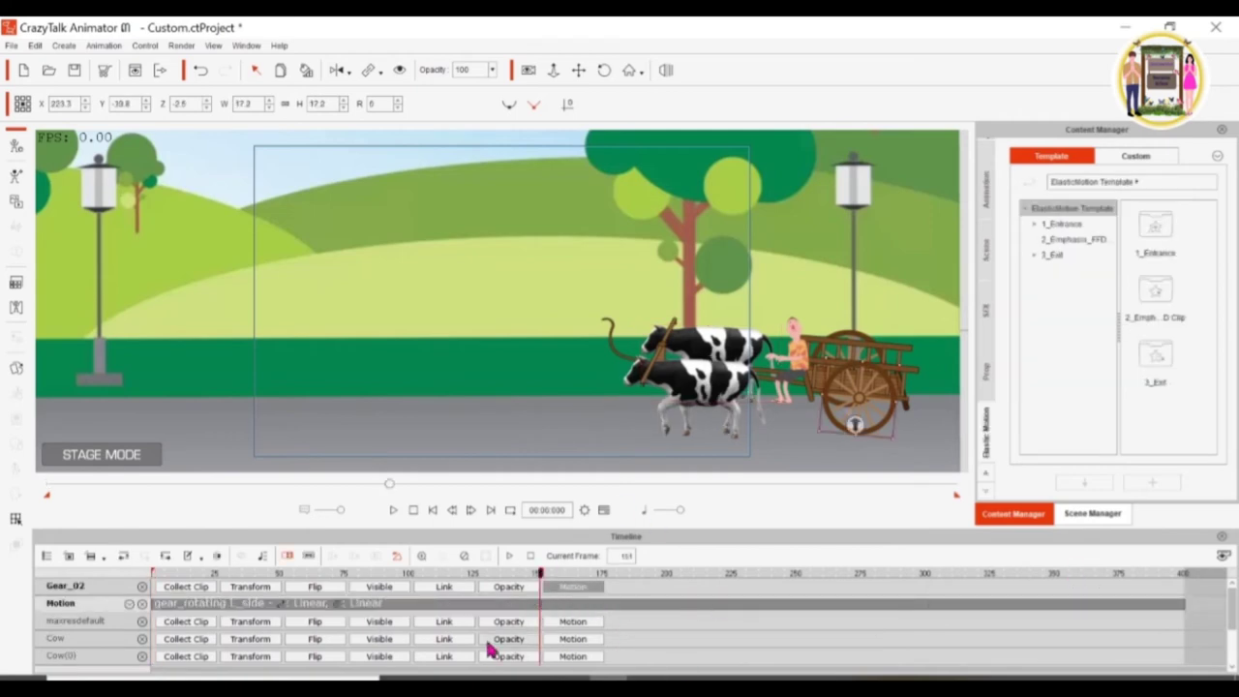
left_click(572, 622)
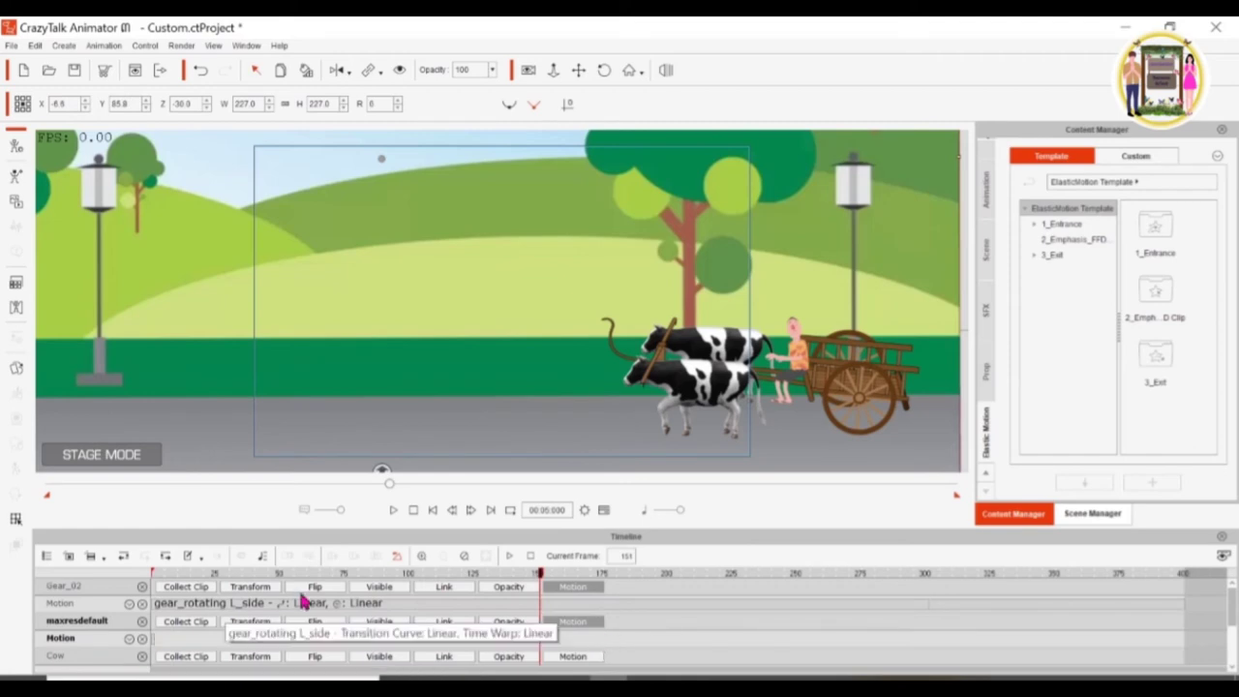
scroll(871, 639, "down", 1)
left_click(581, 642)
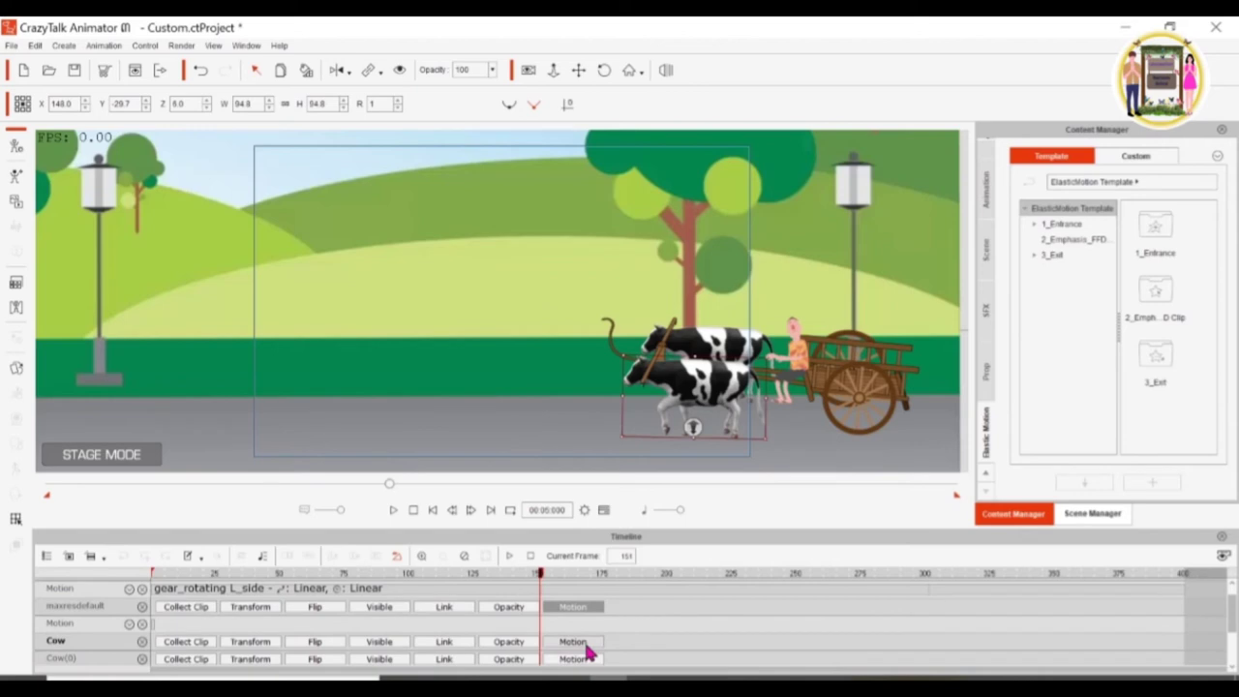
left_click(583, 644)
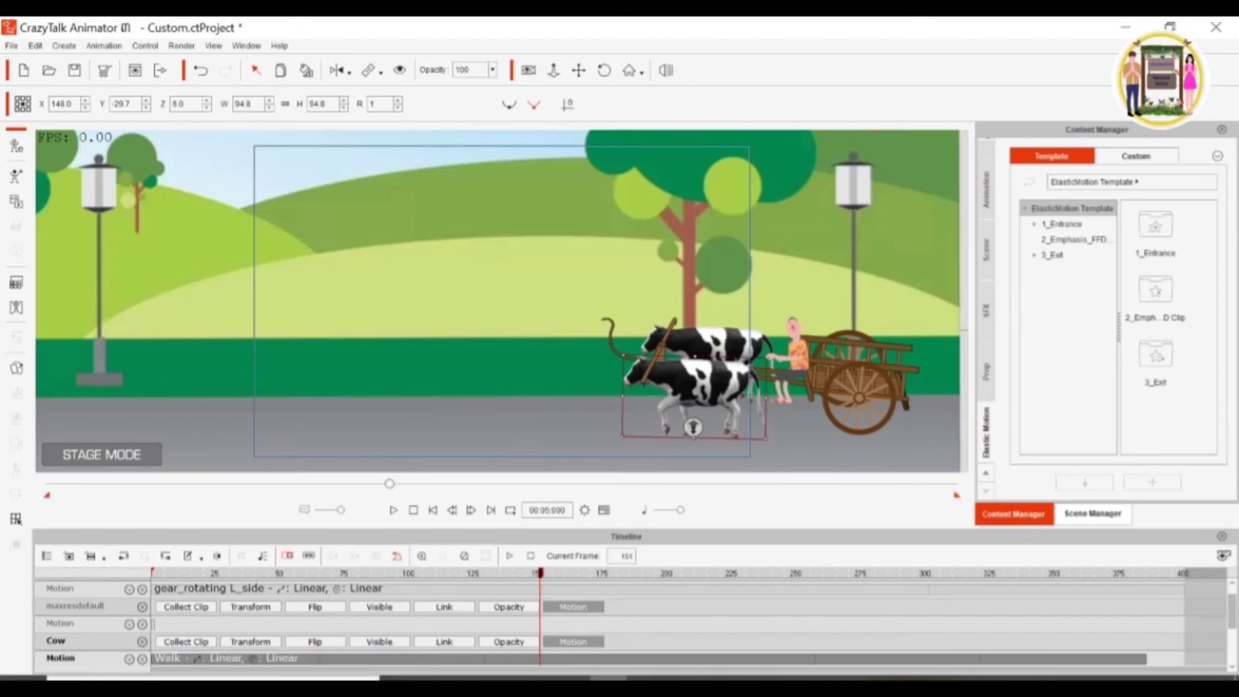
scroll(1210, 629, "down", 3)
Step: Expand the Cow(0), 2, 1, Elastic Folks and Gear_02(0) motion tracks, then rewind to frame 1
left_click(582, 595)
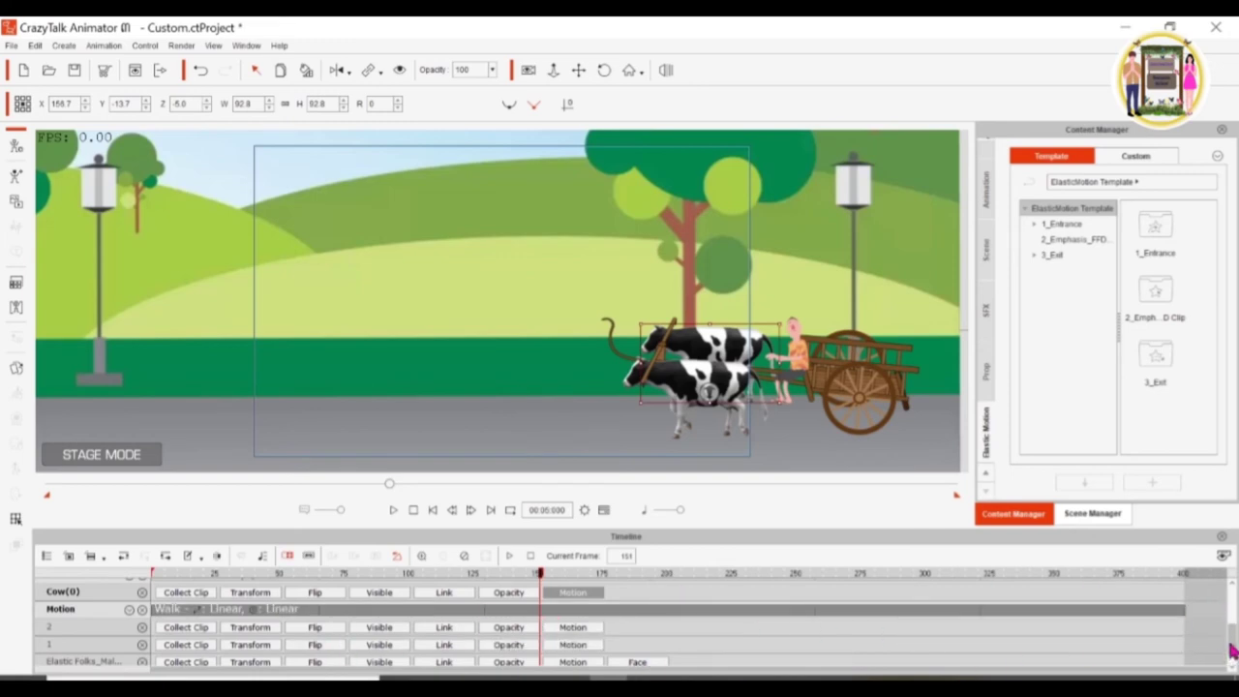
scroll(1231, 650, "down", 1)
left_click(573, 607)
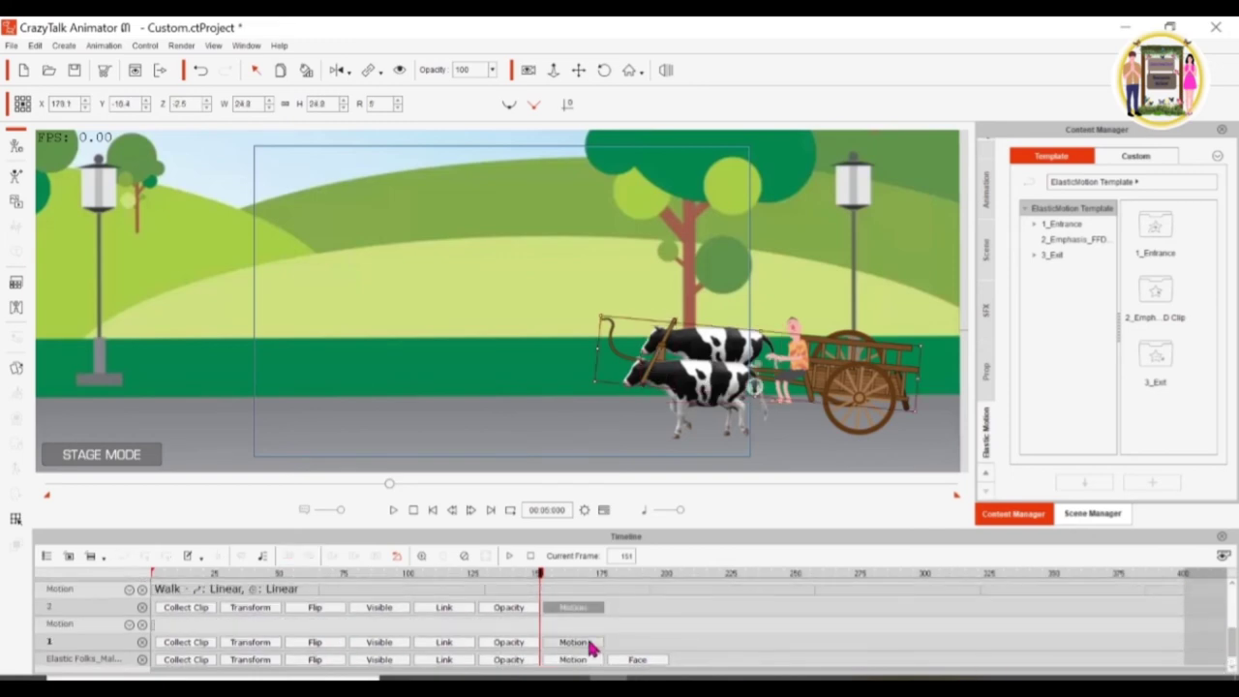
left_click(588, 643)
scroll(1233, 648, "down", 1)
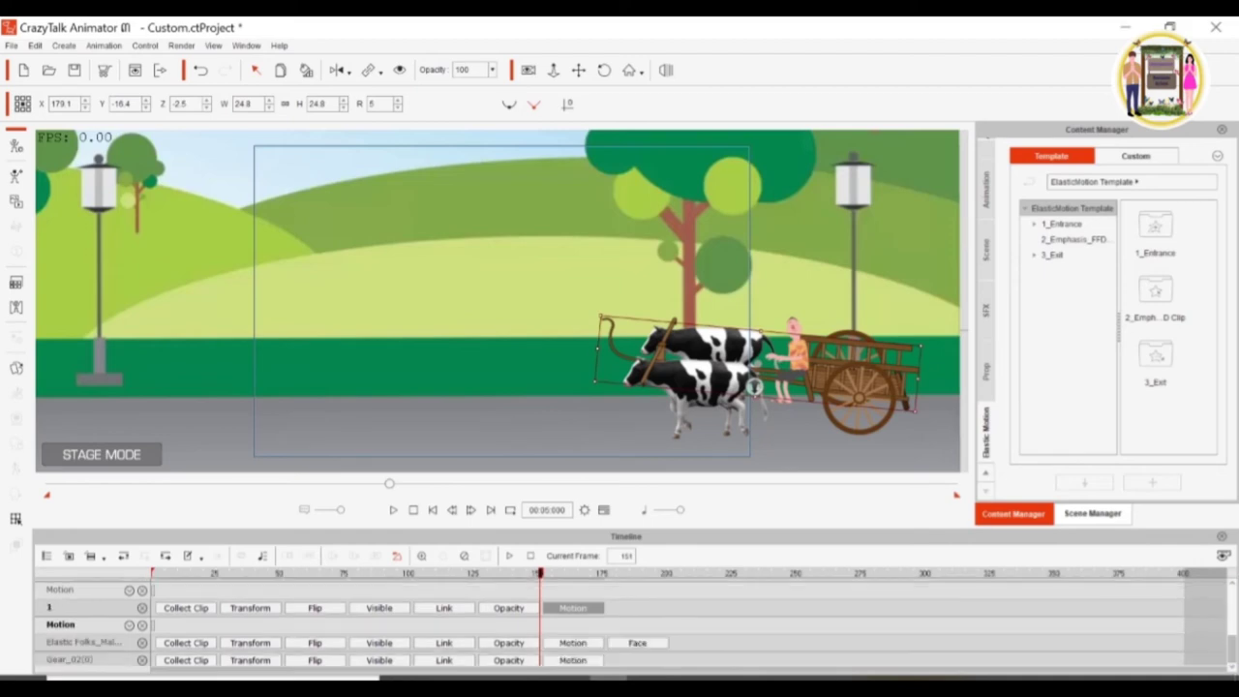
left_click(581, 646)
scroll(1045, 648, "down", 1)
scroll(1045, 668, "down", 1)
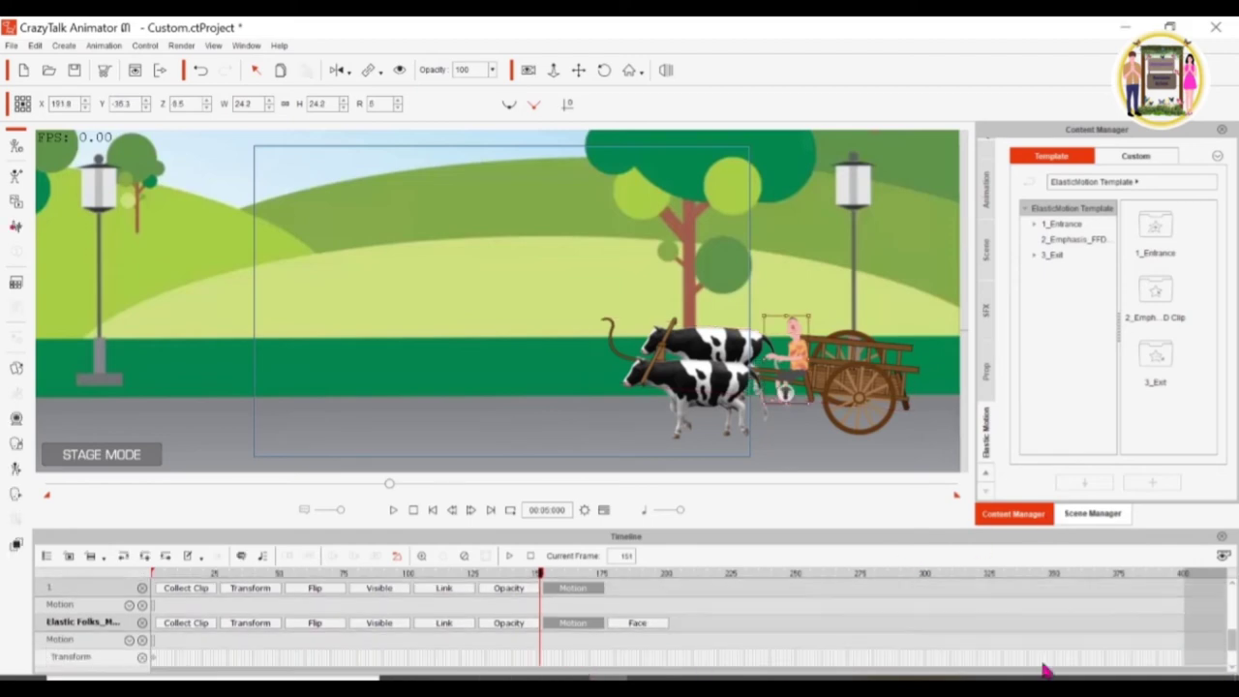
scroll(1233, 648, "down", 3)
left_click(575, 661)
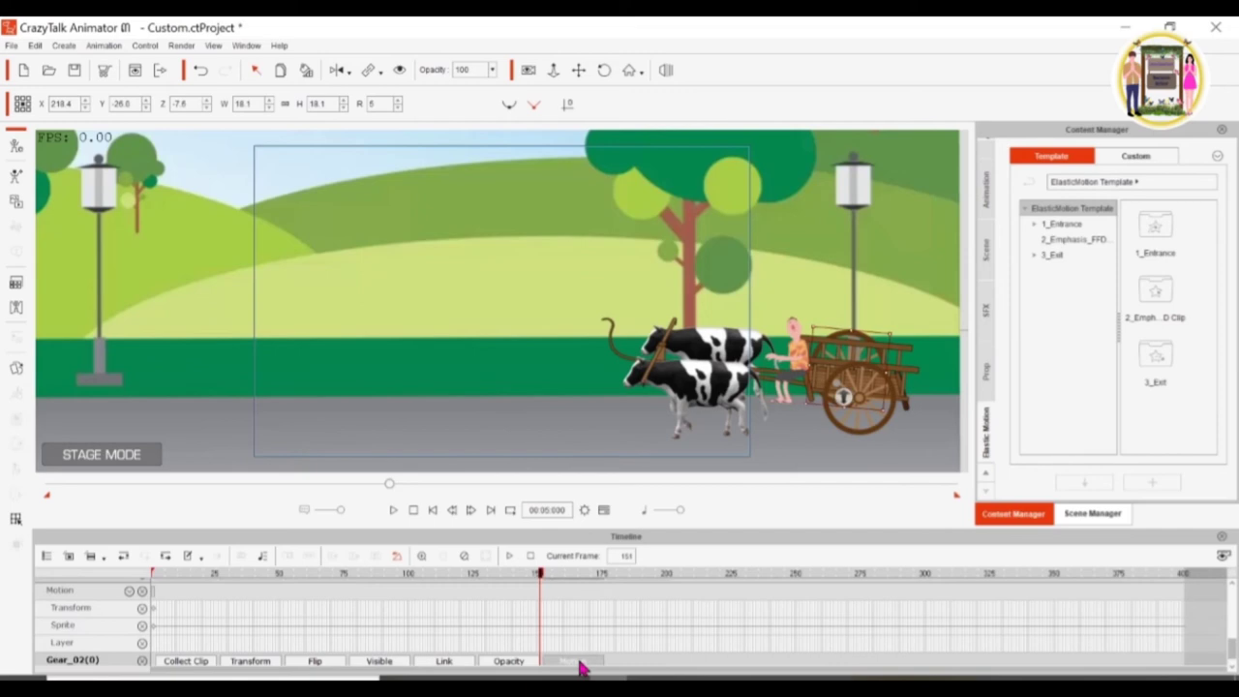
scroll(938, 604, "down", 1)
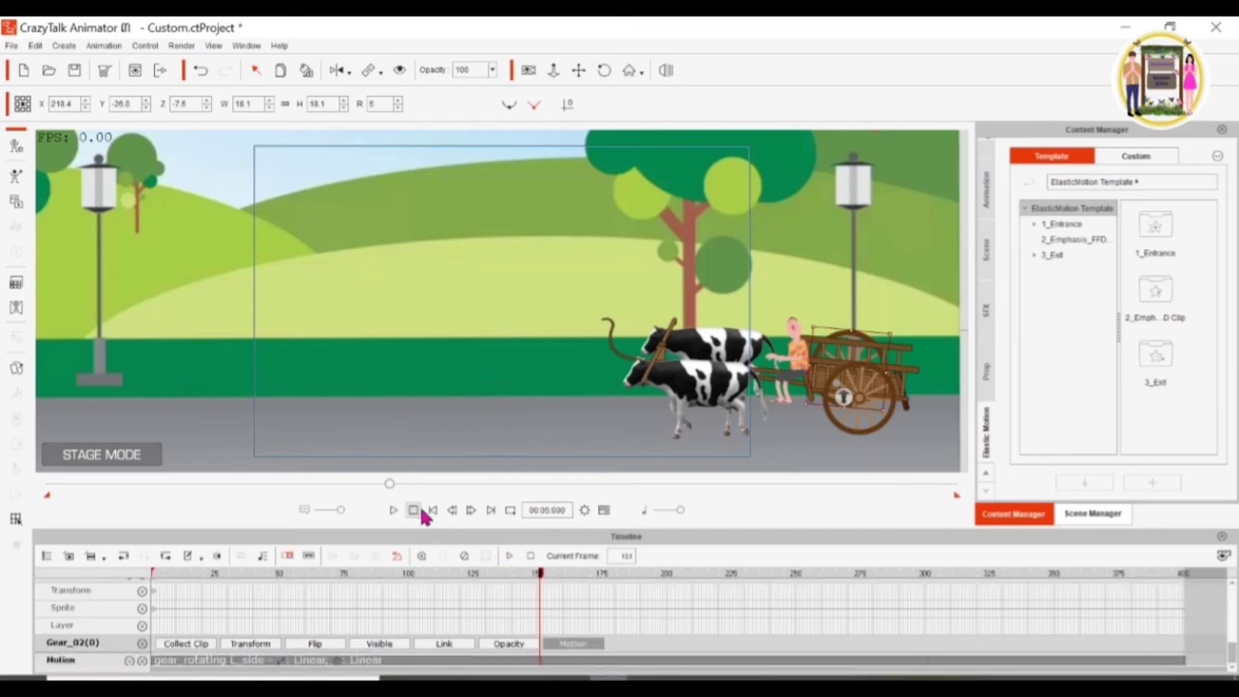
left_click(428, 511)
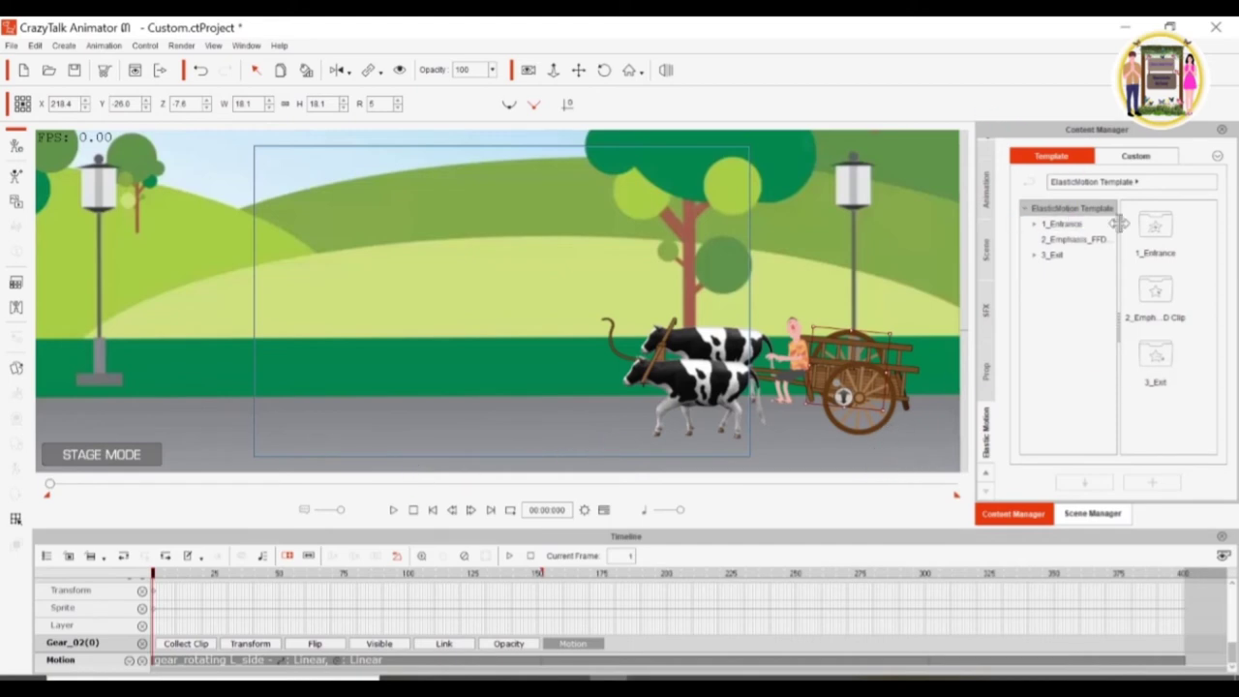
left_click(987, 199)
Step: Browse the actor accessory, animation and prop templates in the Content Manager
scroll(988, 201, "up", 1)
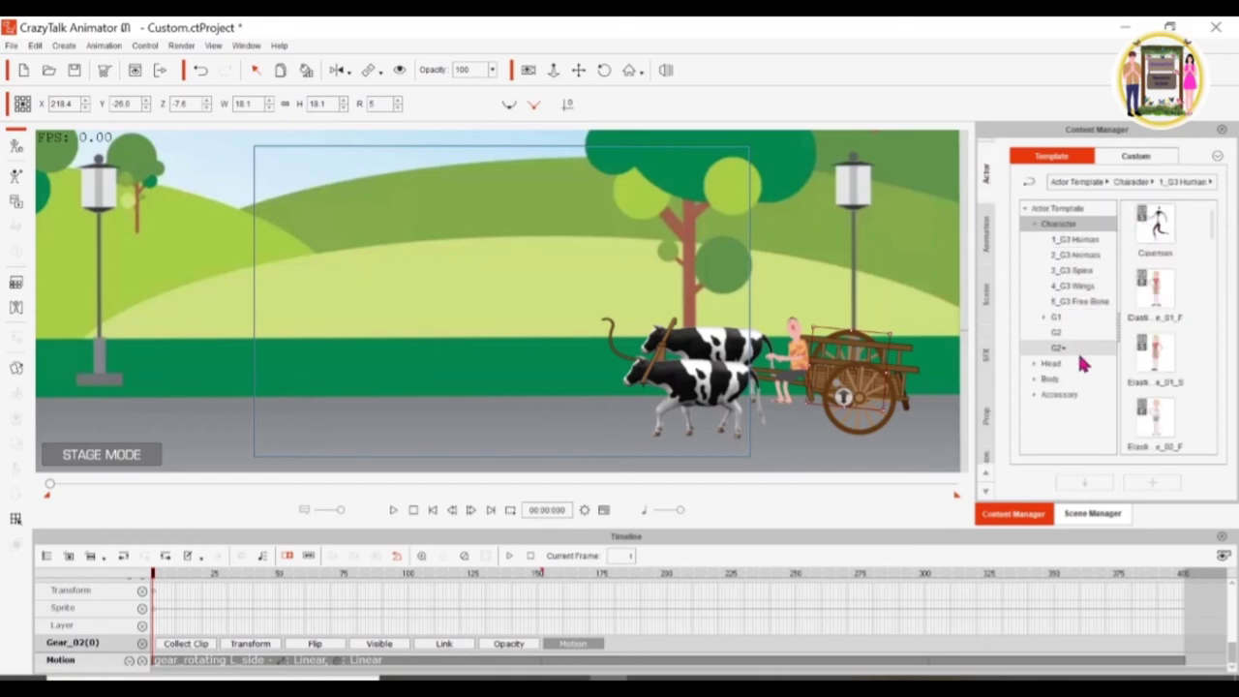
left_click(1088, 396)
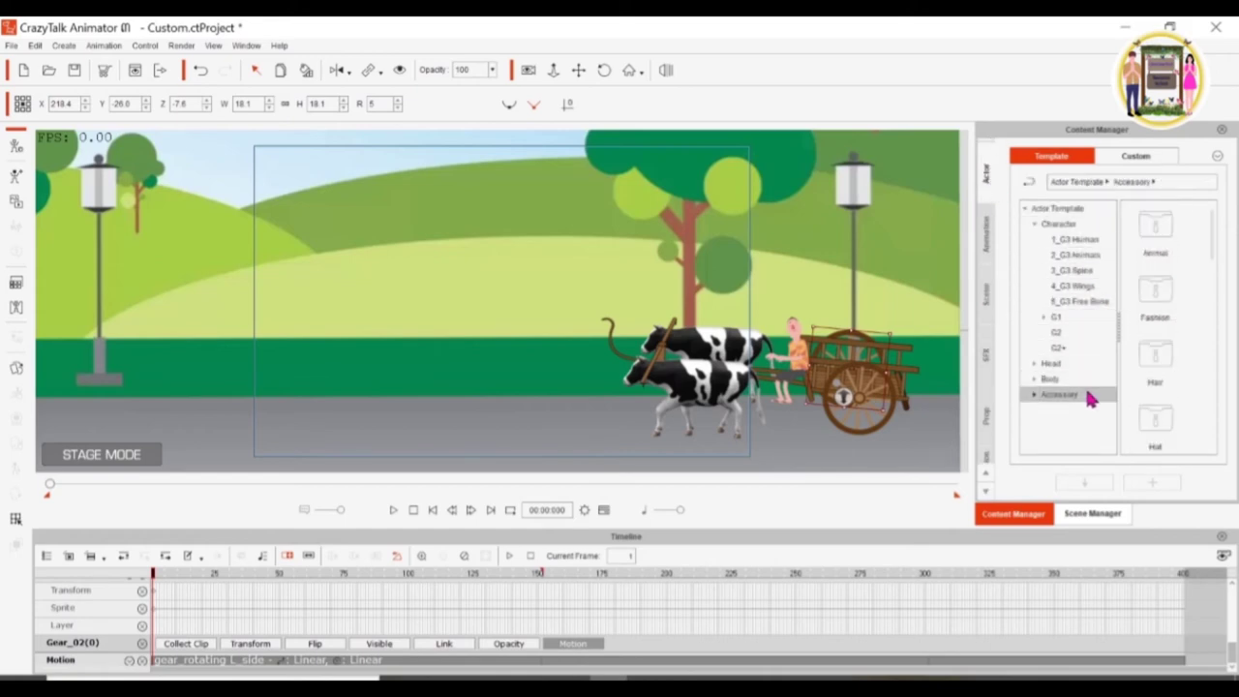
double_click(1168, 239)
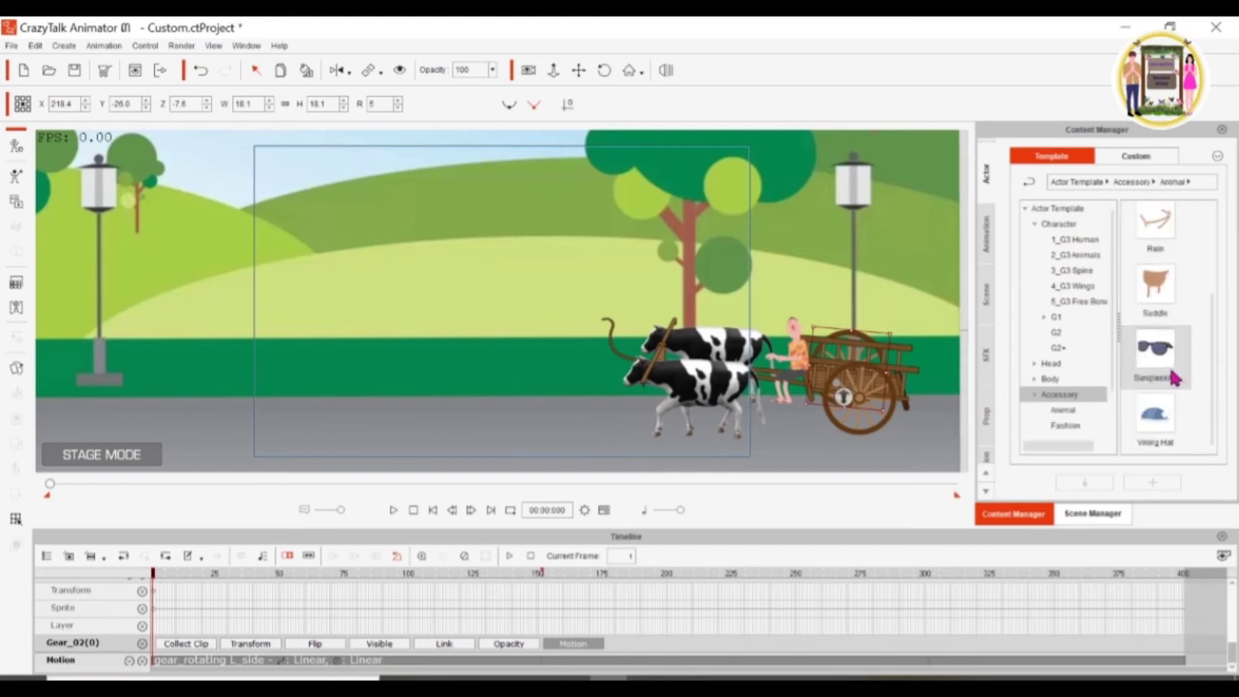
left_click(985, 232)
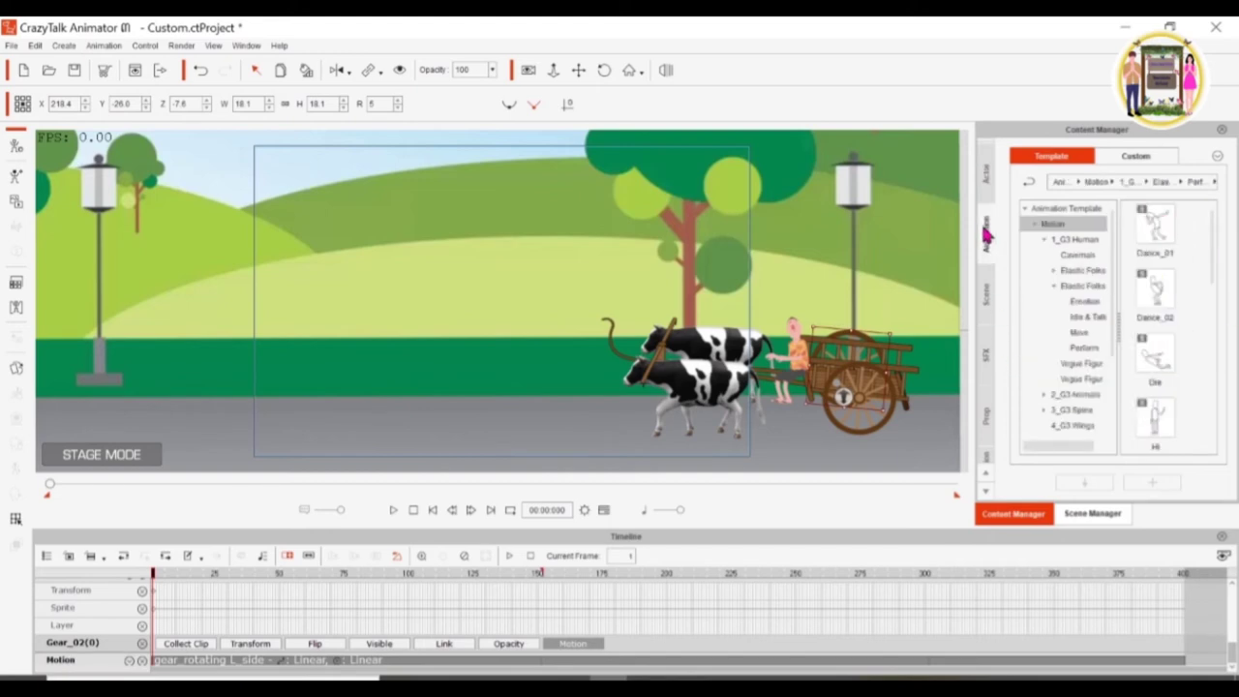
left_click(985, 293)
left_click(985, 355)
left_click(985, 416)
left_click(1051, 155)
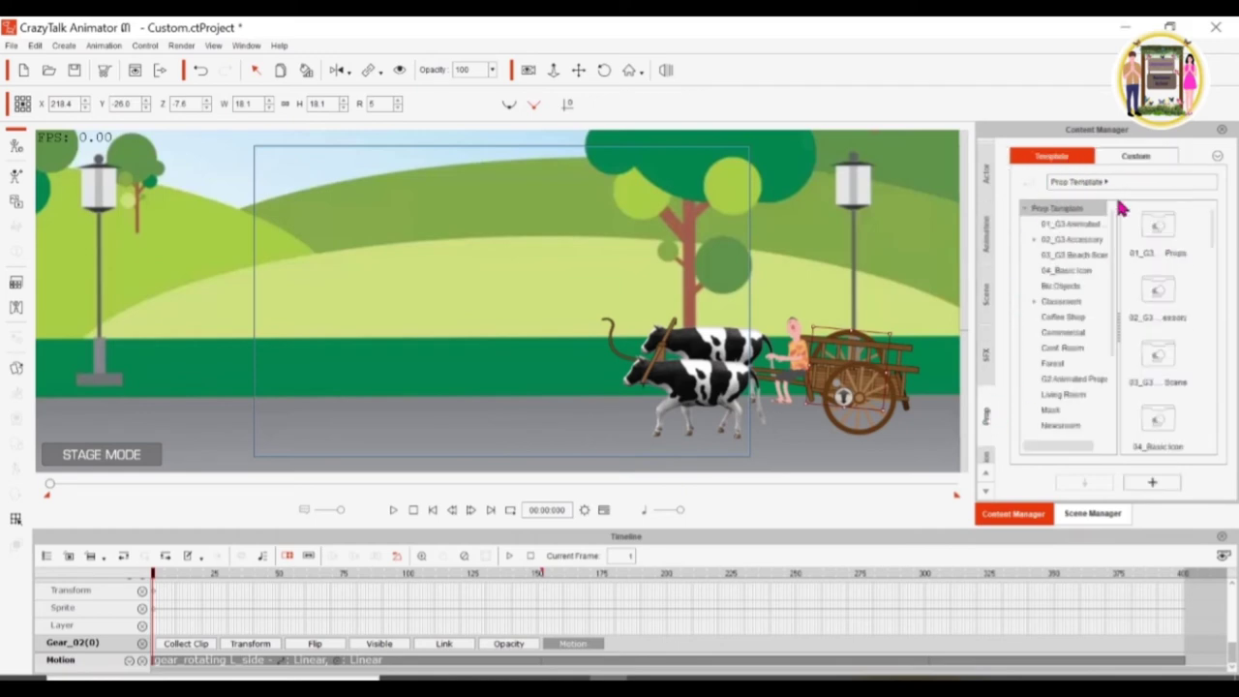
scroll(1208, 290, "down", 5)
scroll(1200, 271, "down", 5)
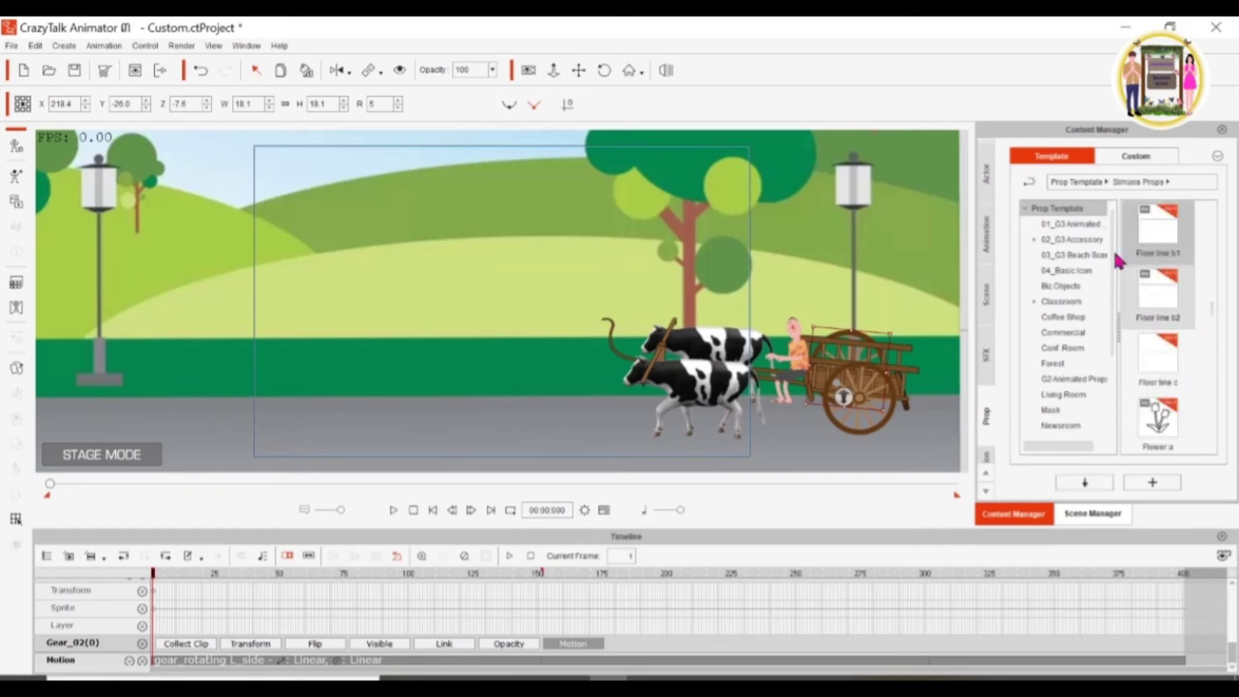
Step: Browse the project templates, then return to Actor > Template > Character
left_click(985, 174)
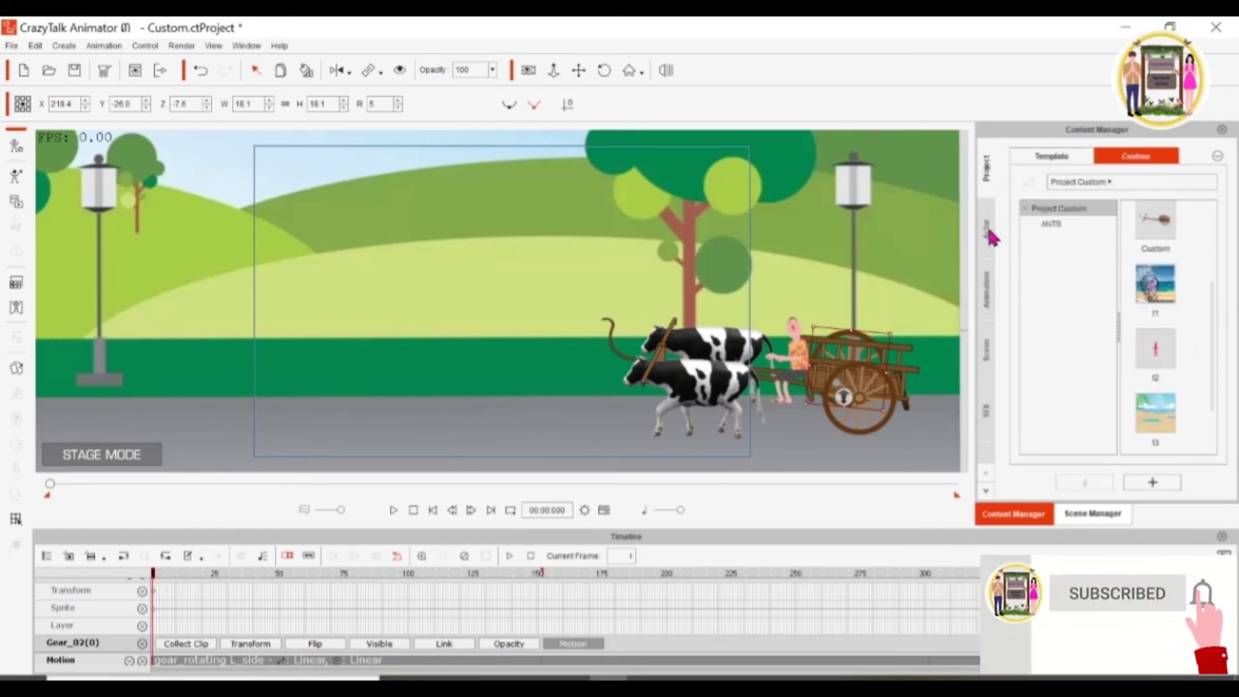
left_click(1051, 156)
left_click(985, 228)
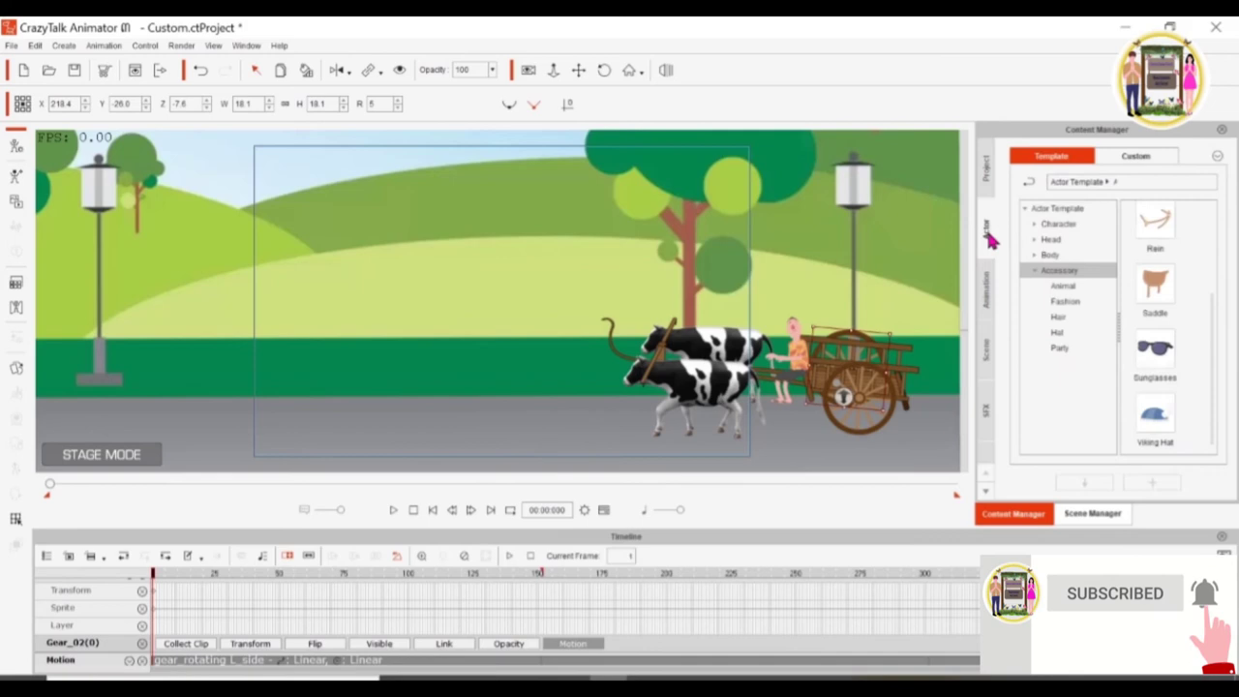
left_click(1081, 284)
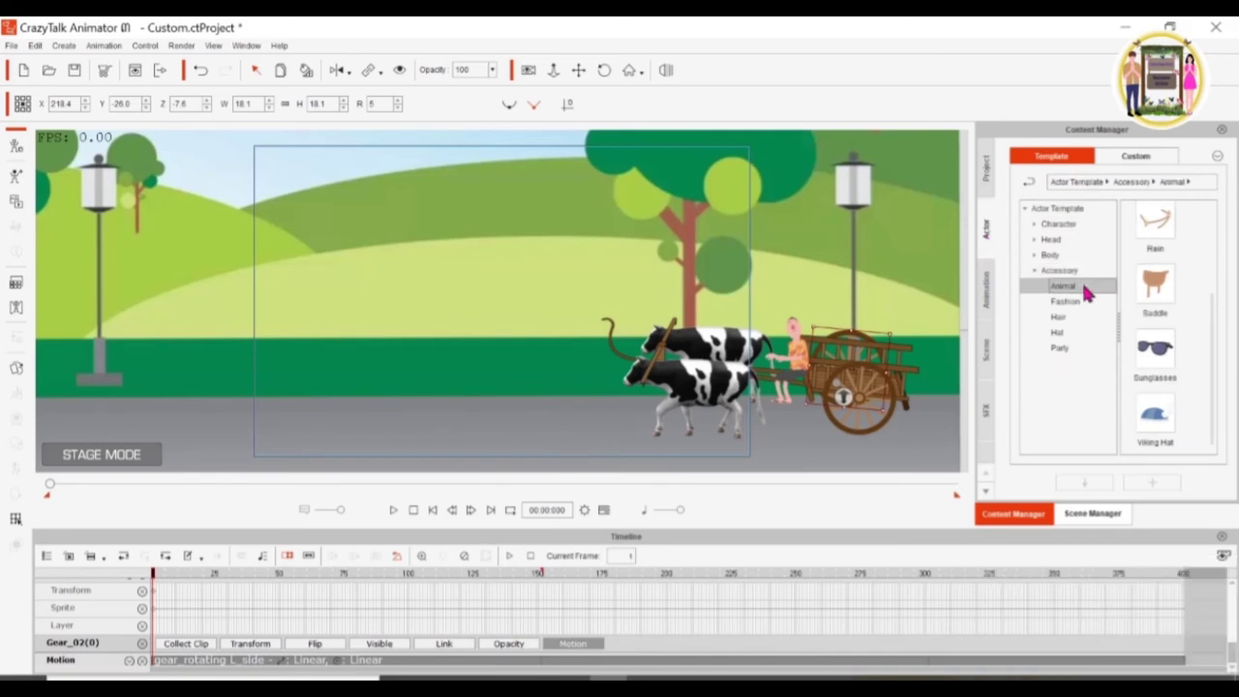
left_click(1058, 224)
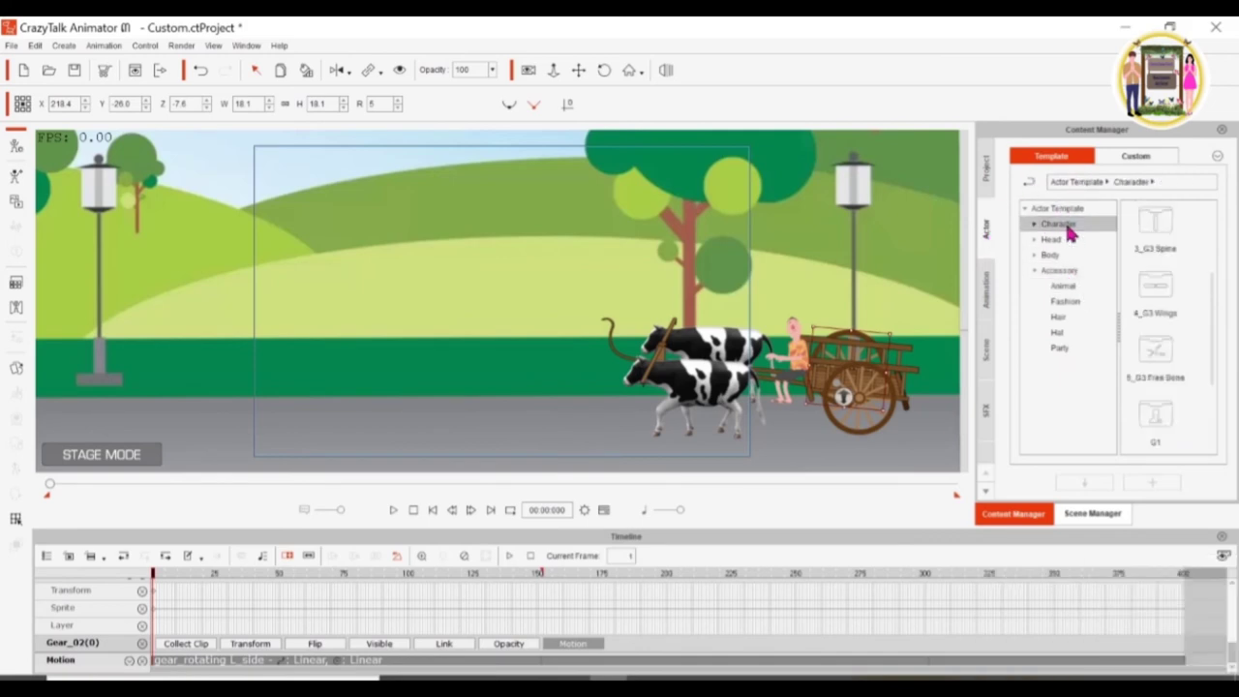
left_click(1026, 182)
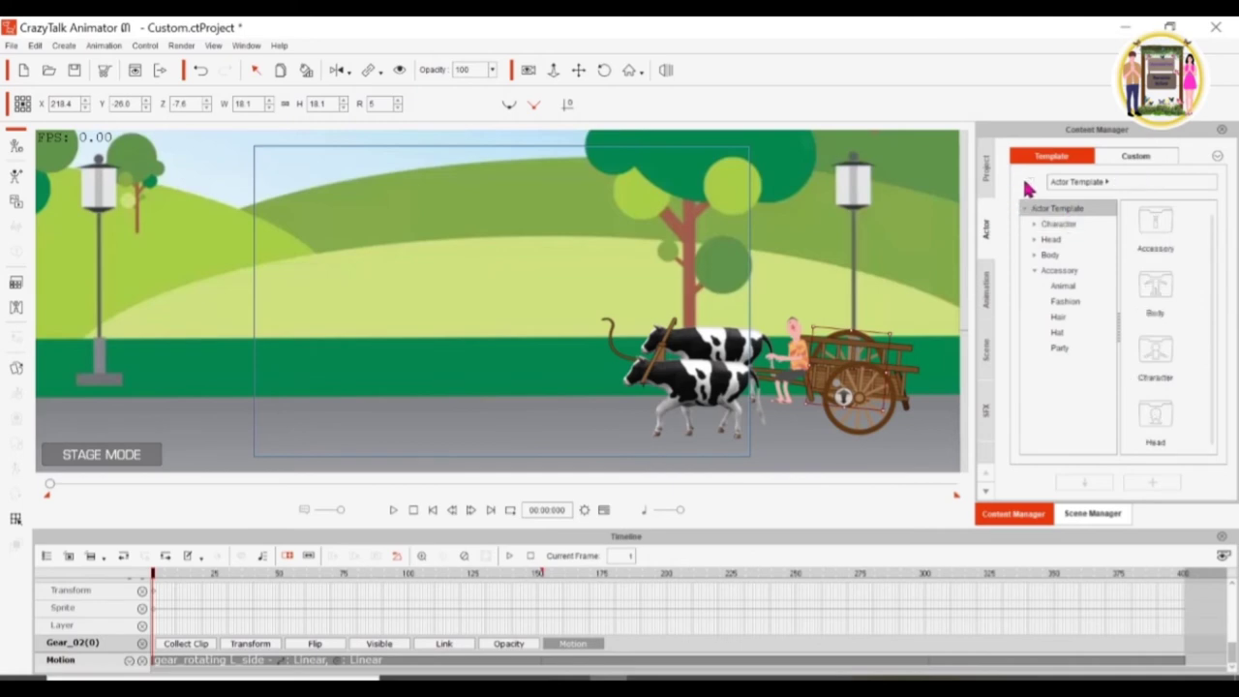
left_click(1058, 224)
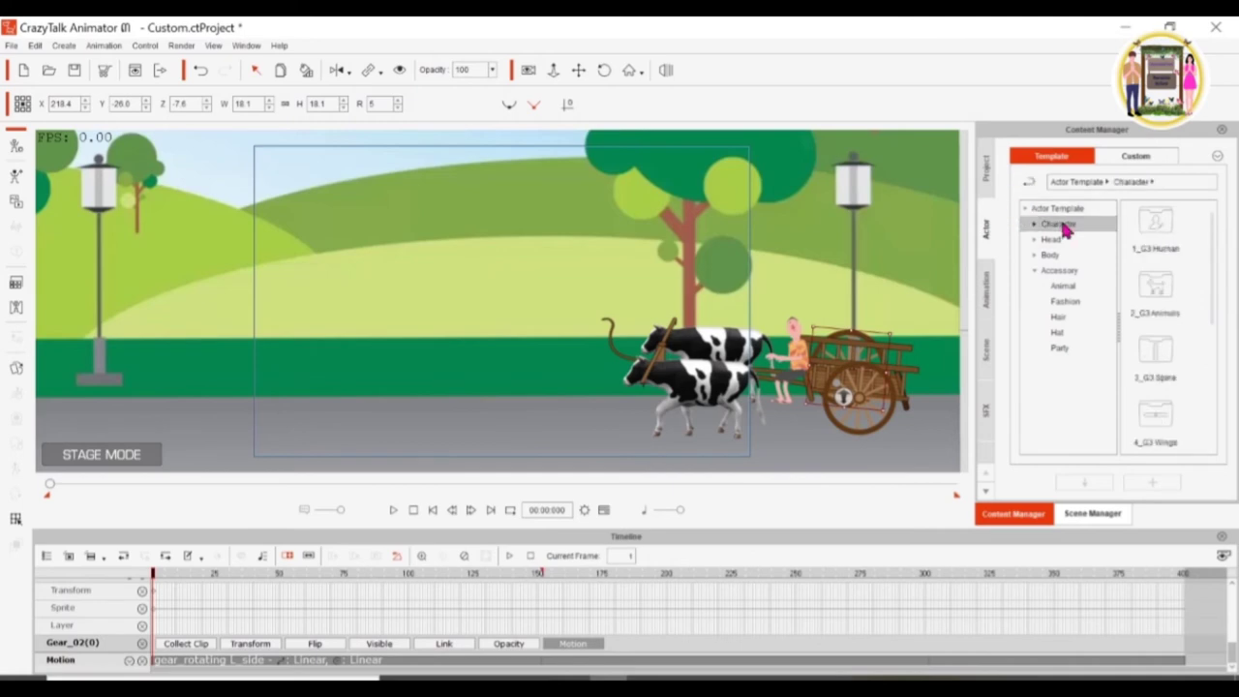
Step: Add the Siamese Cat from 2_G3 Animals onto the road below the cart
double_click(1158, 303)
left_click_drag(1217, 307, 1225, 416)
left_click_drag(1154, 349, 881, 455)
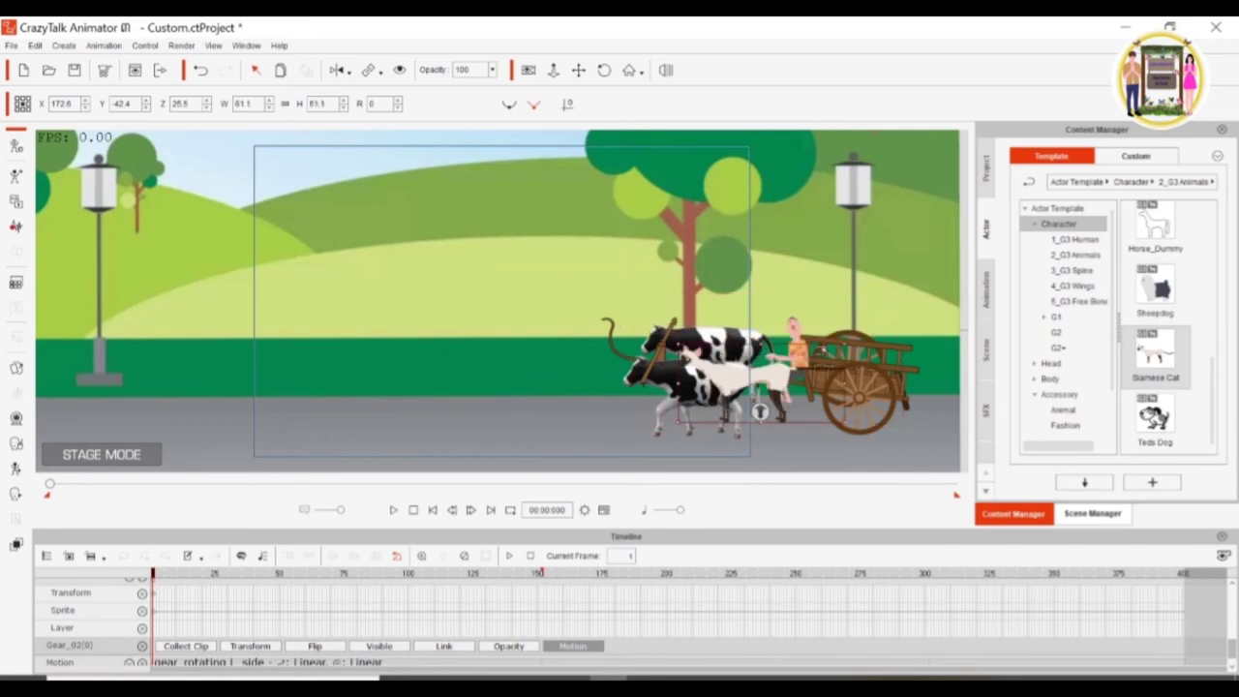
left_click_drag(876, 418, 873, 414)
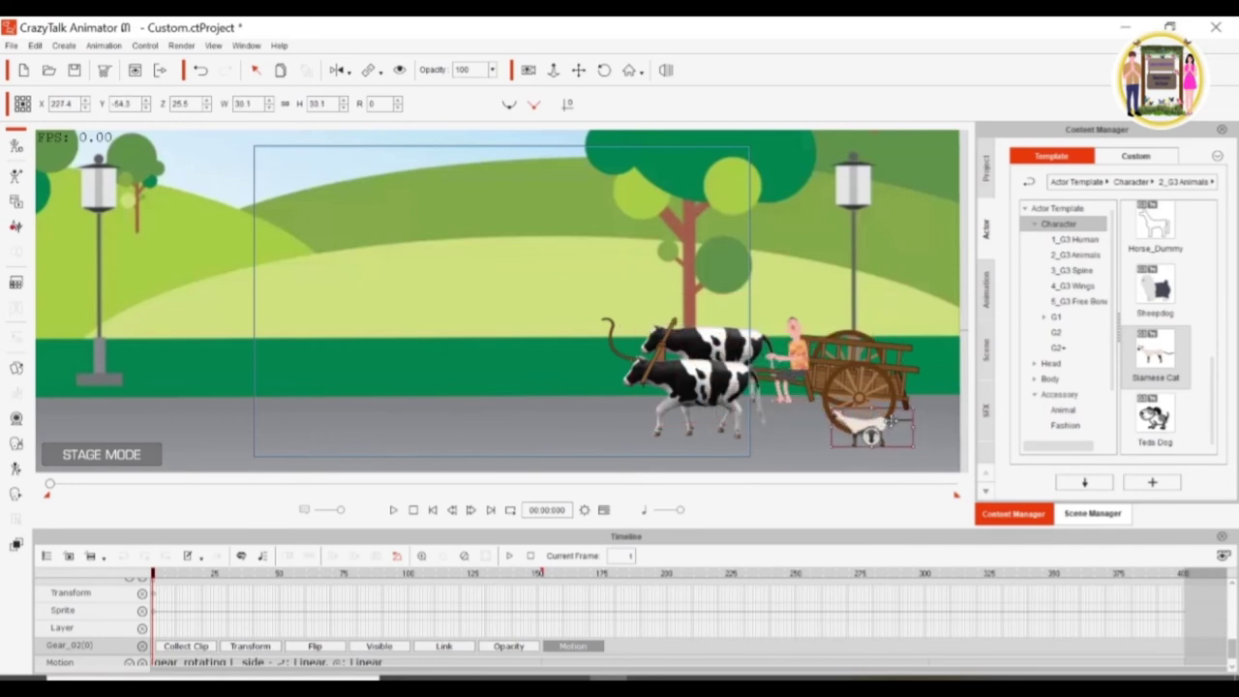
right_click(889, 422)
left_click(943, 523)
Step: Move the cat beside the cart wheel and scale it down
left_click_drag(870, 436, 855, 425)
left_click(963, 453)
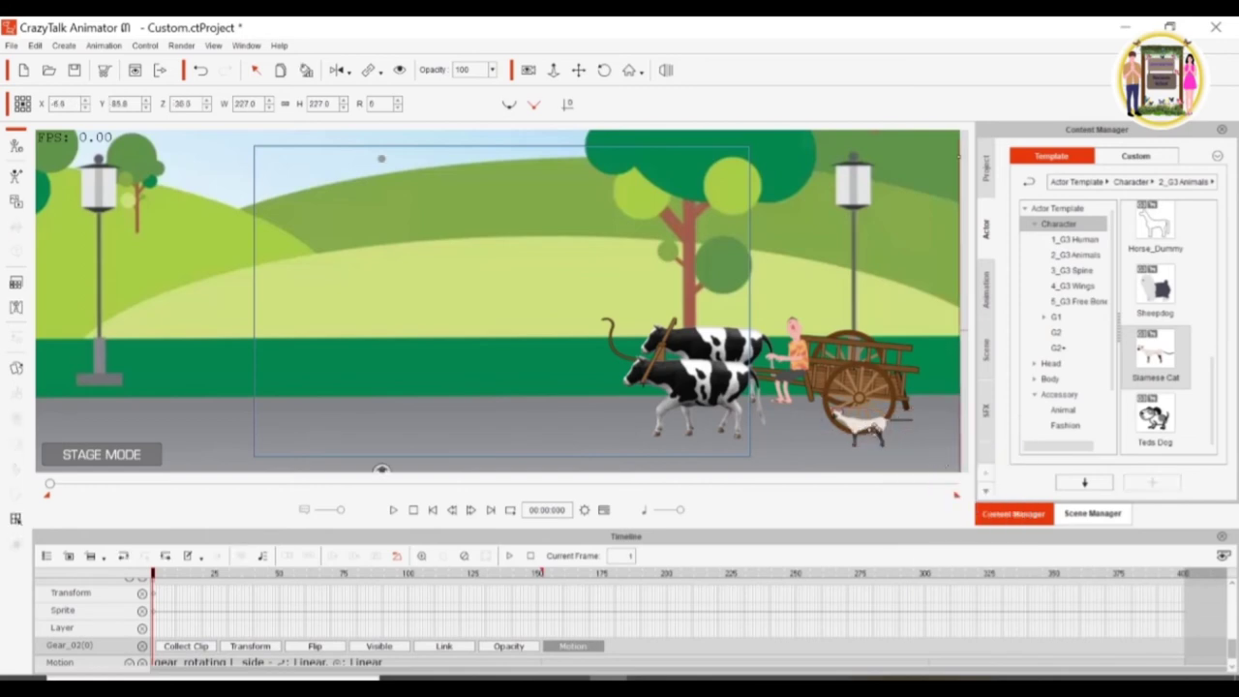
key("Left")
key("Left")
key("Left")
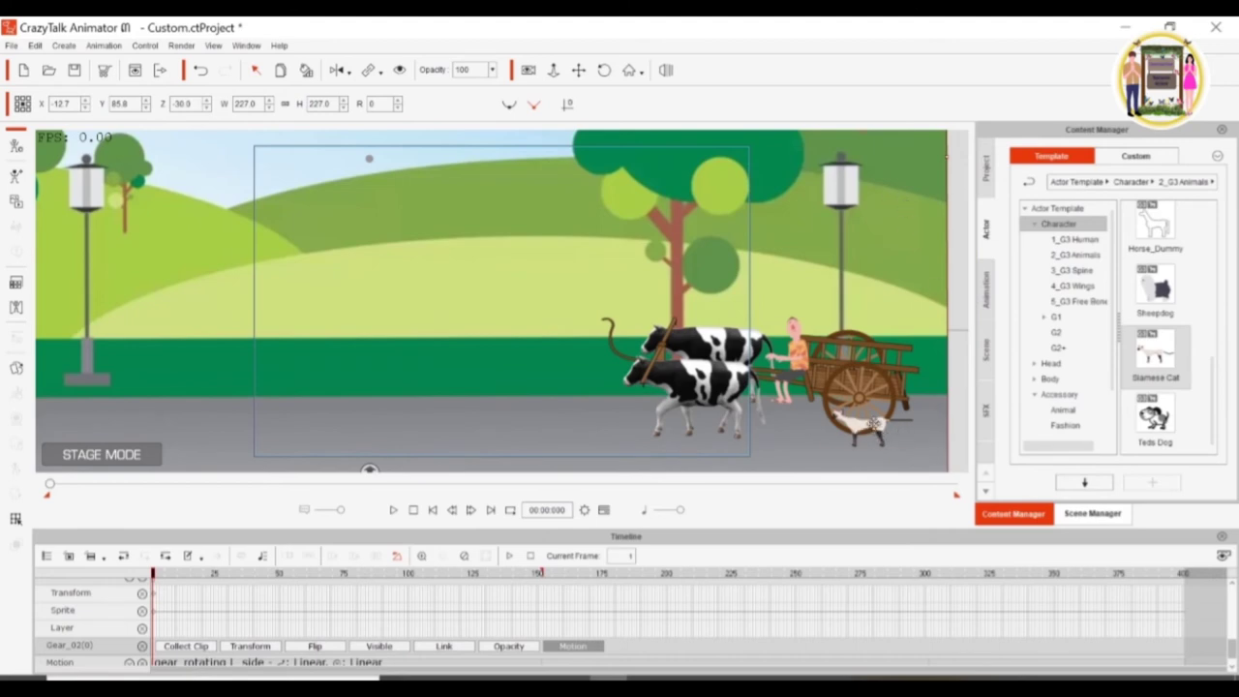
left_click(871, 429)
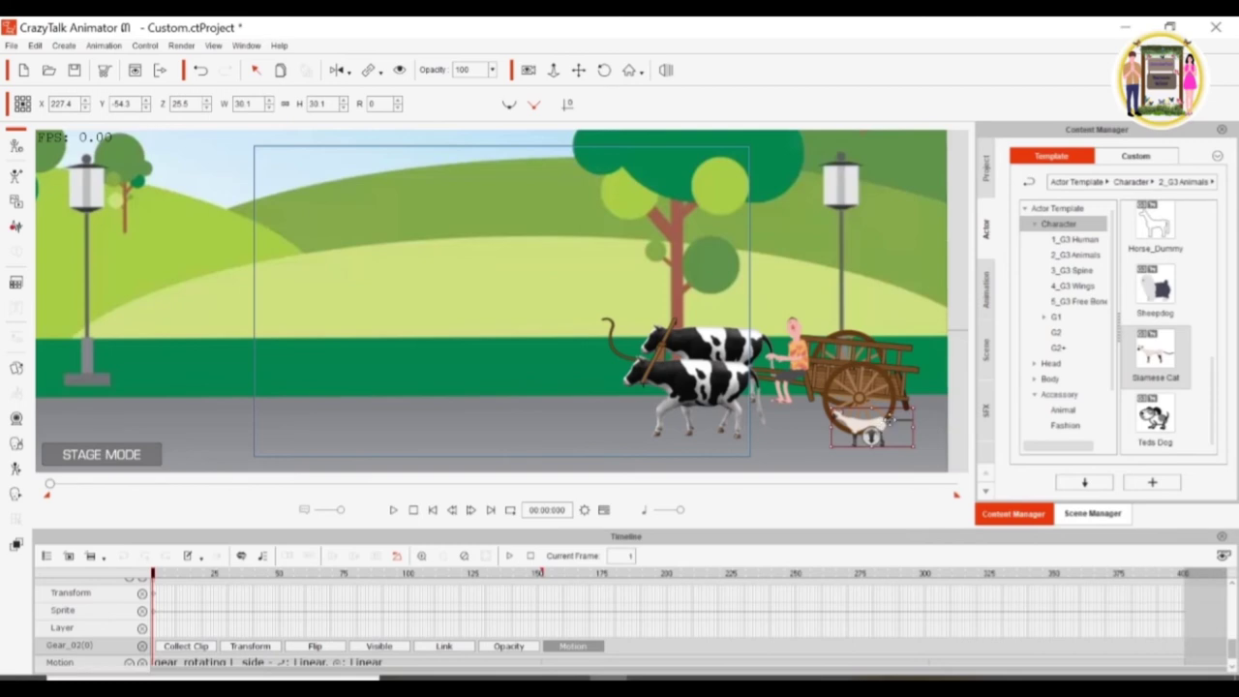
mouse_move(910, 408)
left_mouse_down()
mouse_move(897, 427)
mouse_move(911, 413)
left_mouse_up()
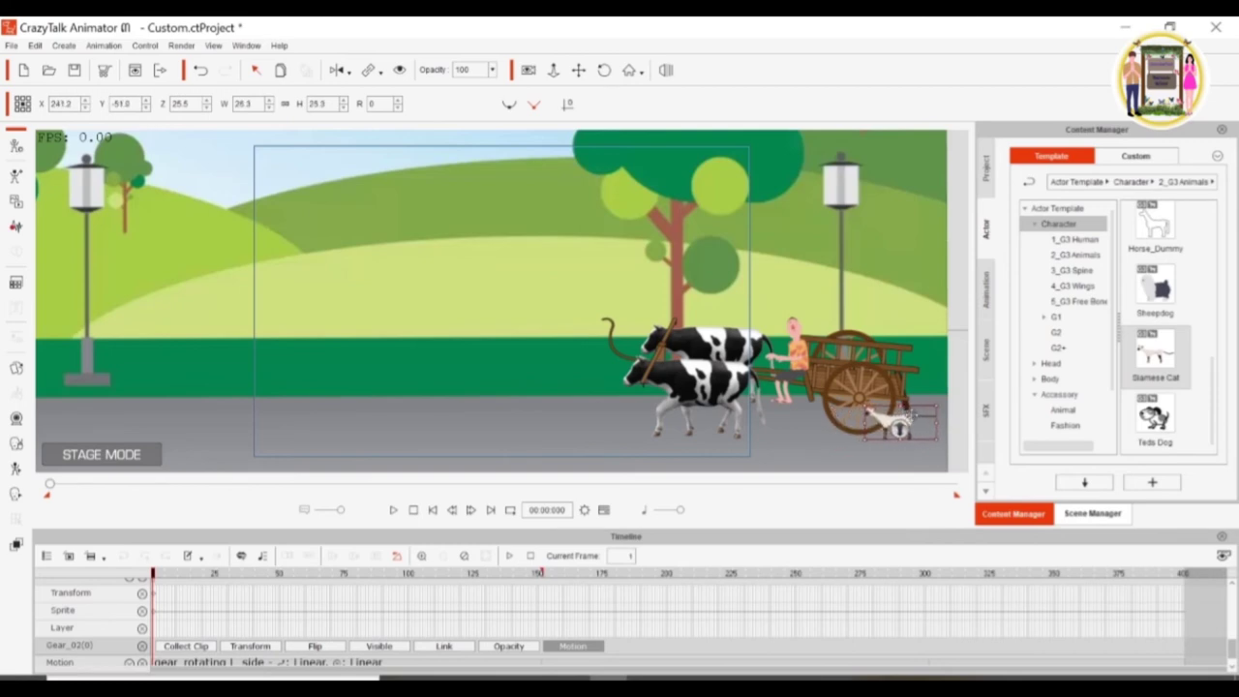
Step: Try the Walk(1S), Walk(2L) and another action on the cat, then rewind
right_click(910, 413)
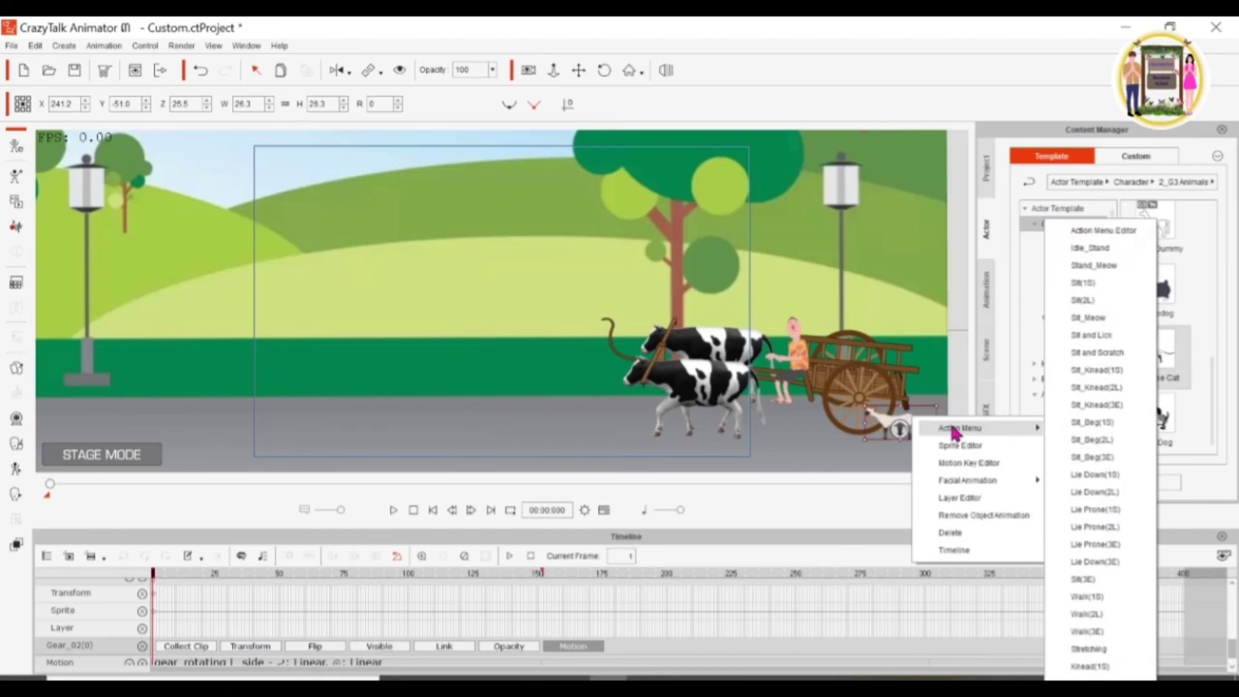
mouse_move(977, 427)
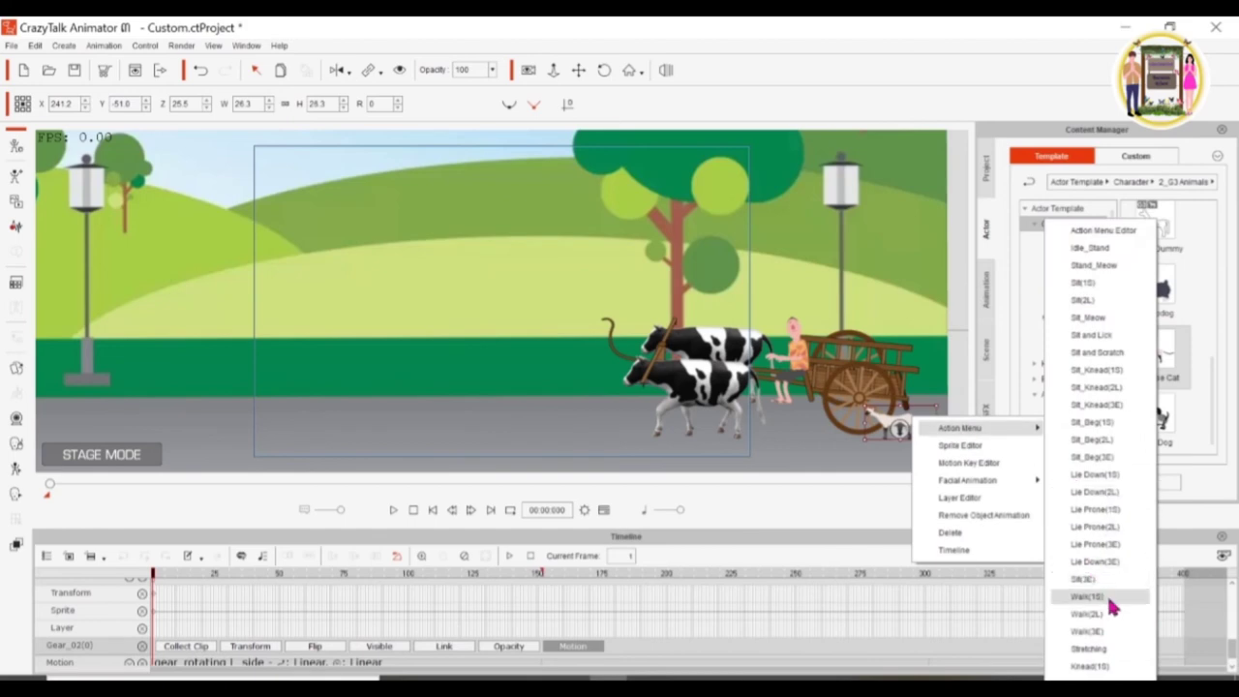
left_click(1106, 593)
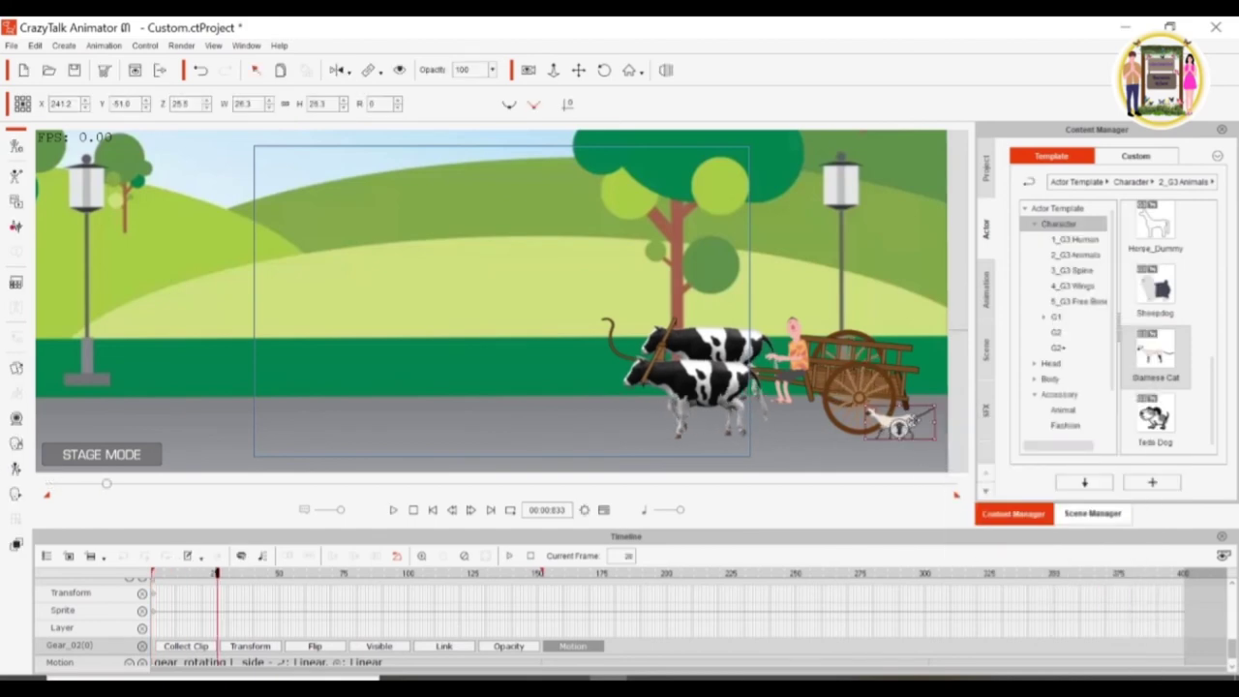
right_click(911, 422)
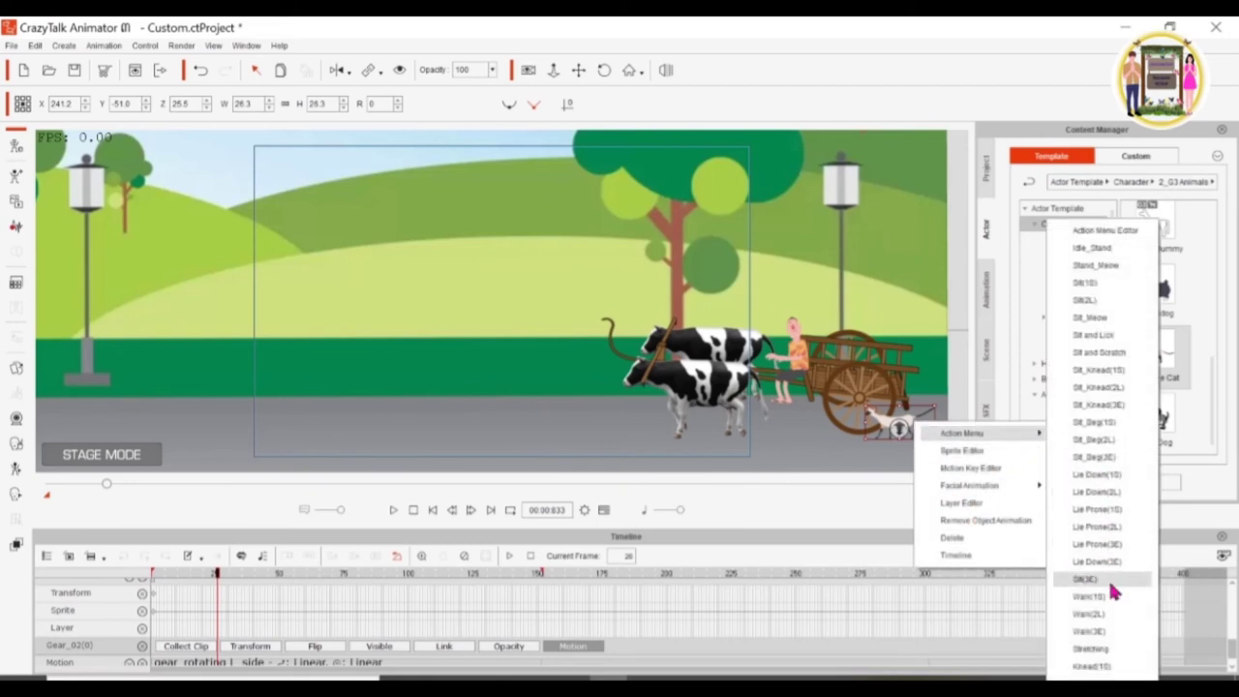
left_click(1106, 616)
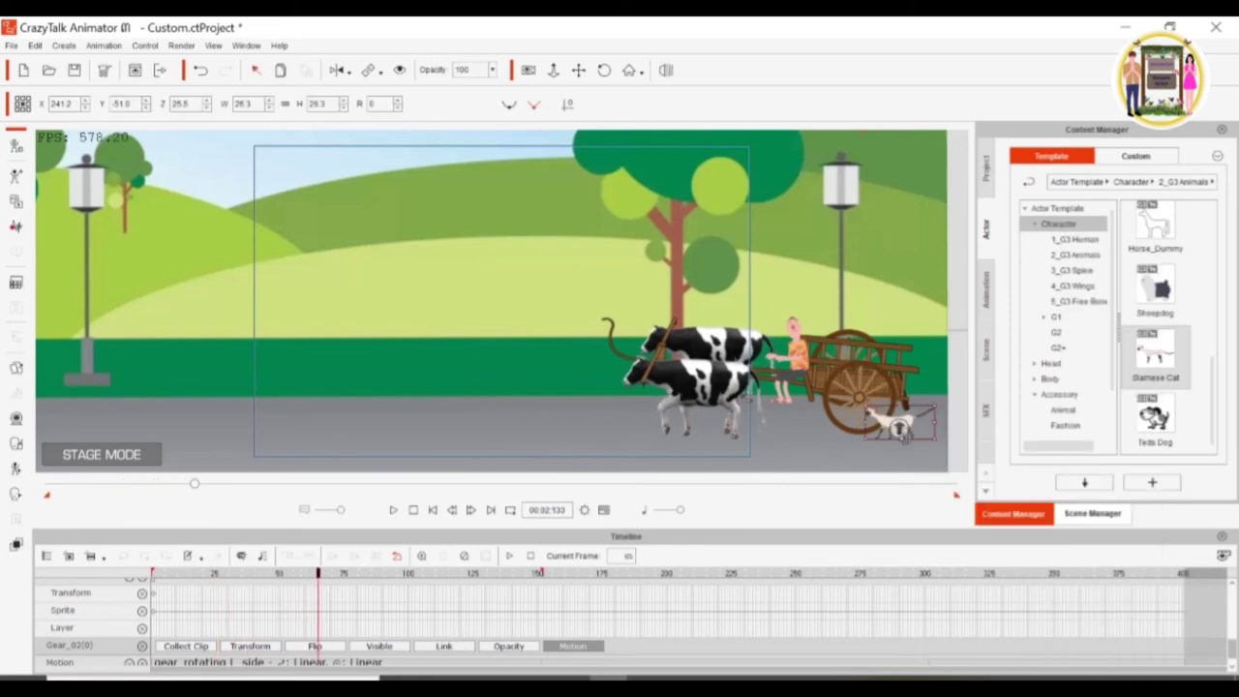
right_click(916, 425)
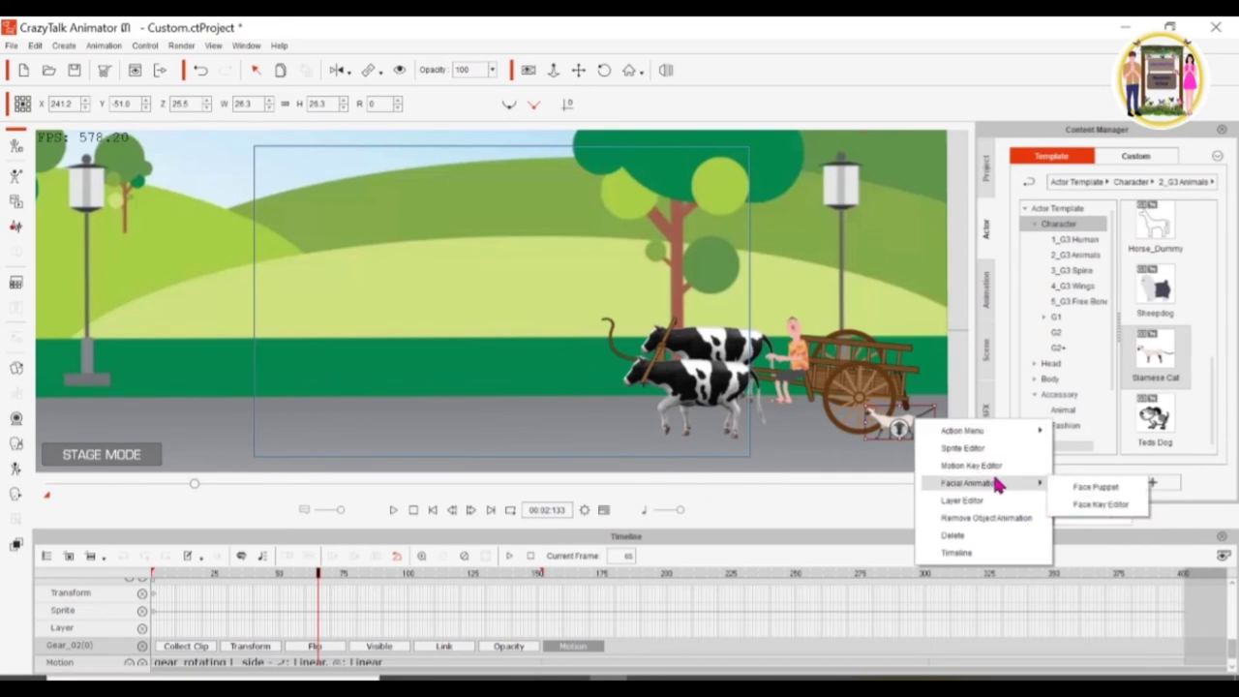
mouse_move(977, 430)
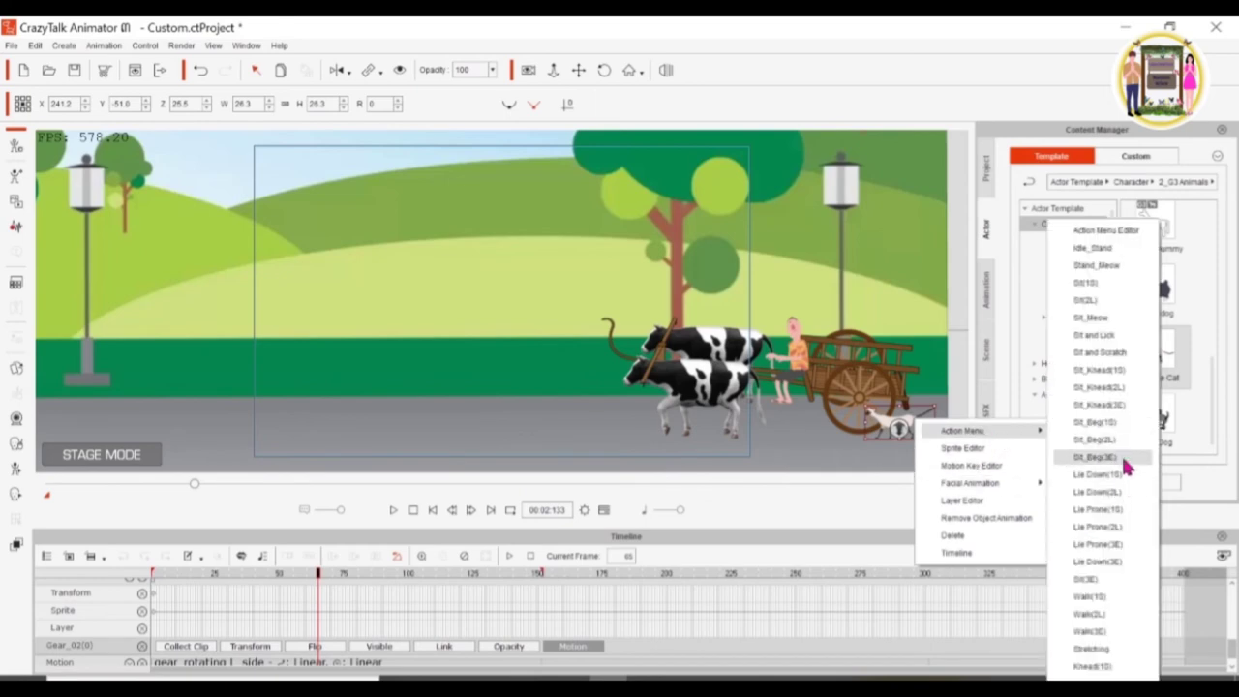
left_click(1121, 451)
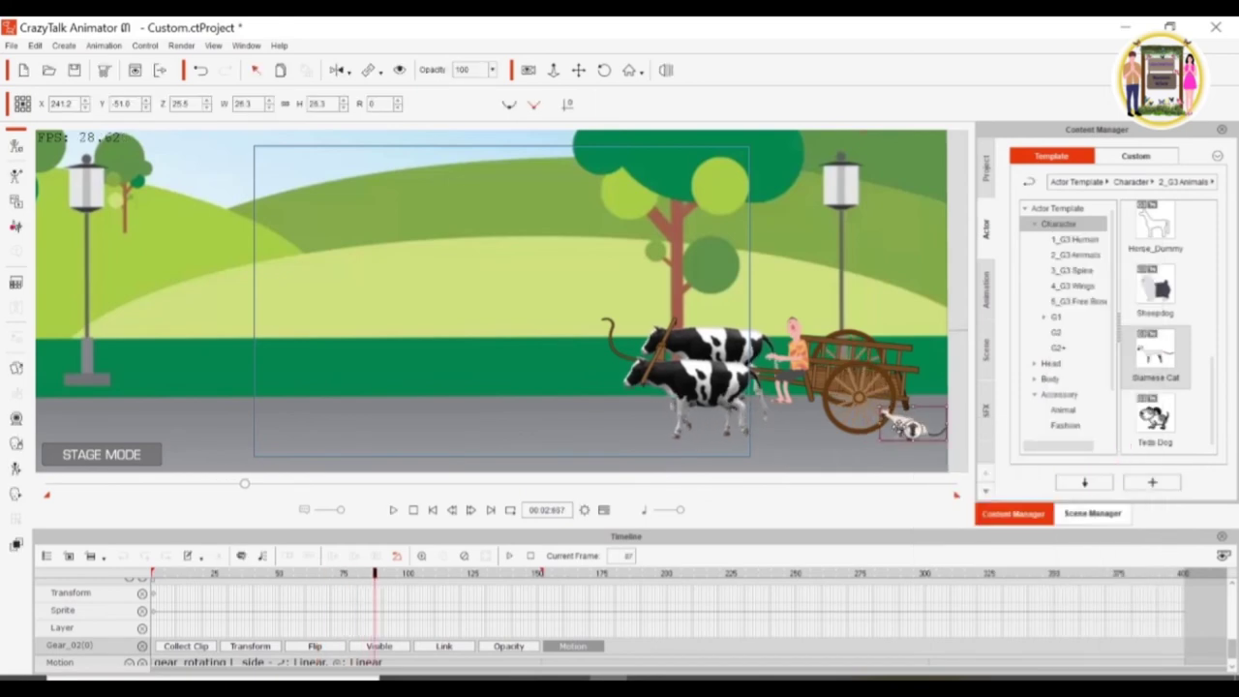
left_click(432, 509)
Step: Apply the Walk(2L) action to the Siamese Cat
right_click(917, 420)
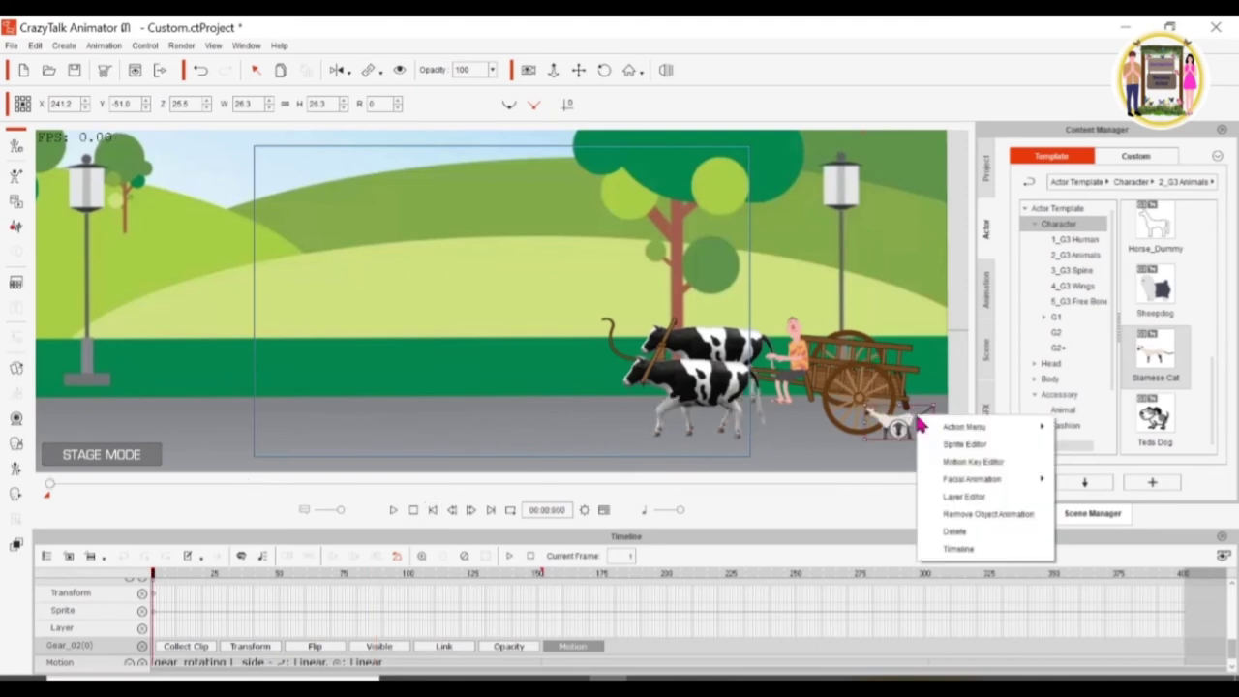
left_click(987, 514)
right_click(913, 427)
mouse_move(964, 427)
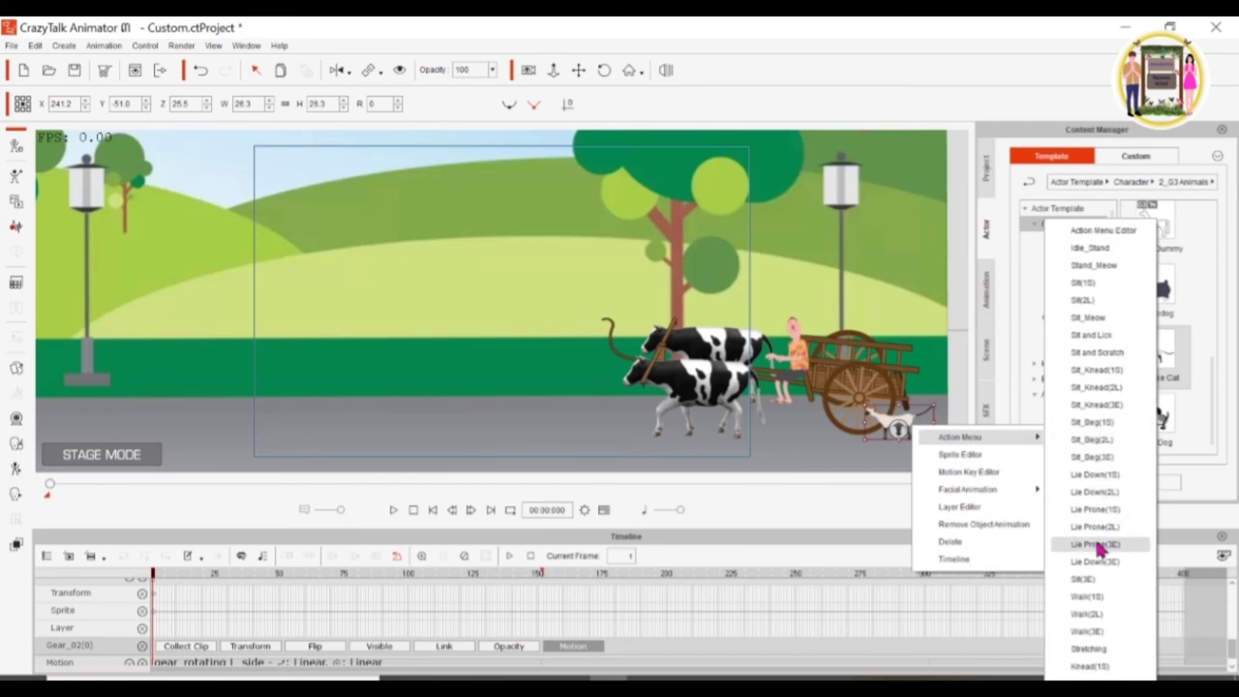
left_click(1085, 614)
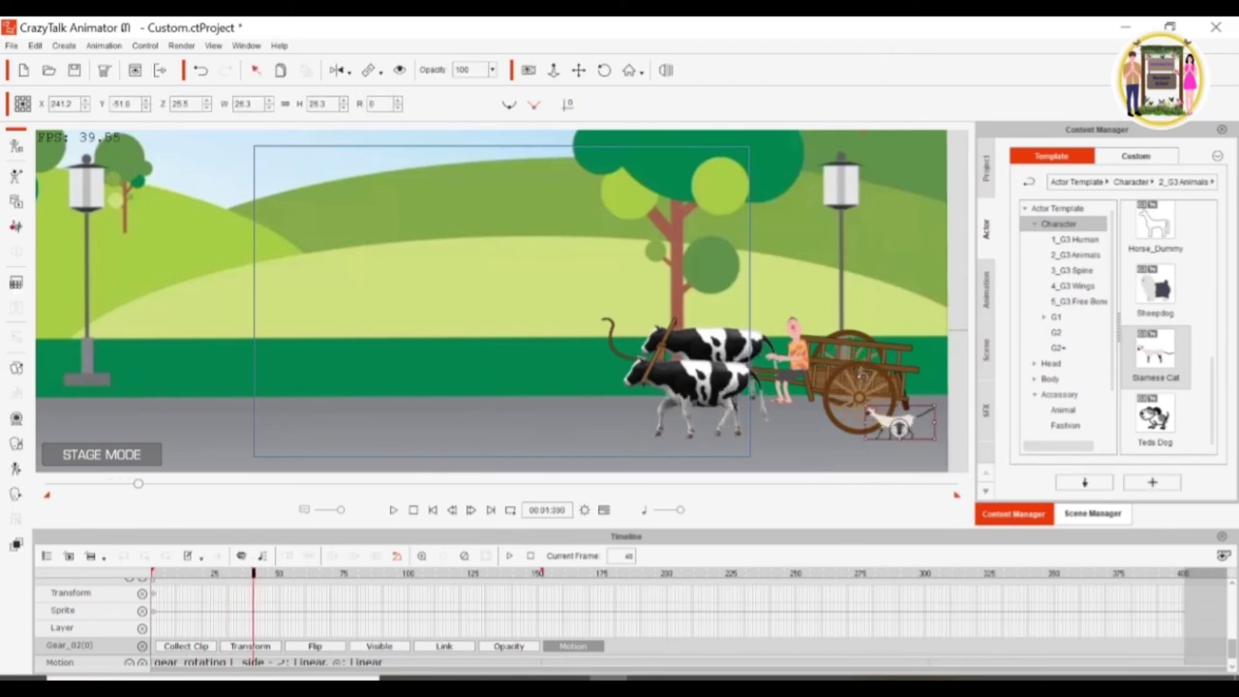
scroll(596, 619, "down", 1)
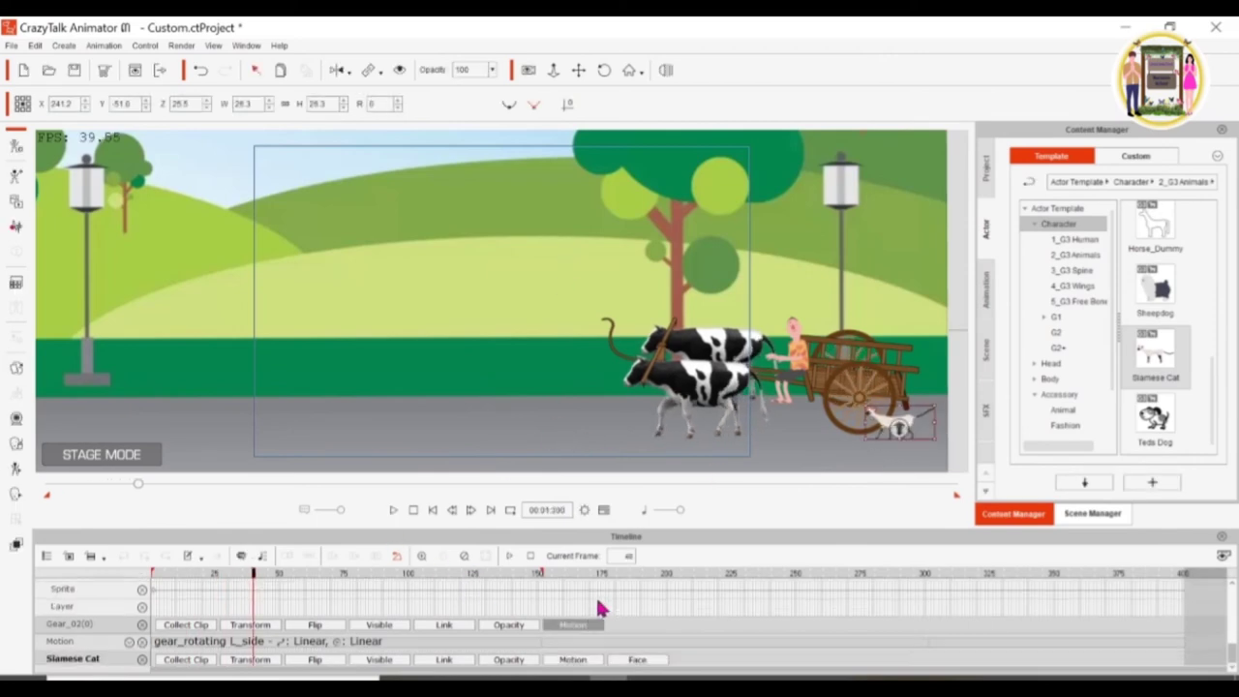
Step: Select the cat's Walk(2L) motion clip and rewind playback to the first frame
scroll(585, 668, "down", 1)
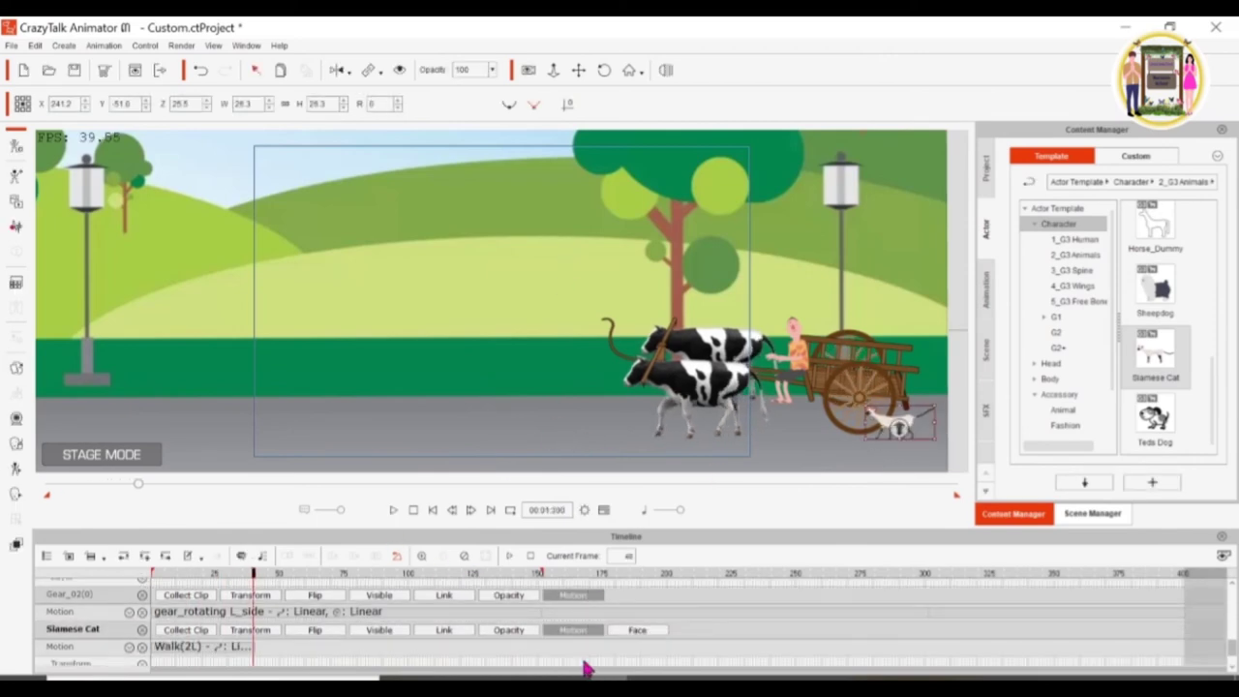
left_click(261, 650)
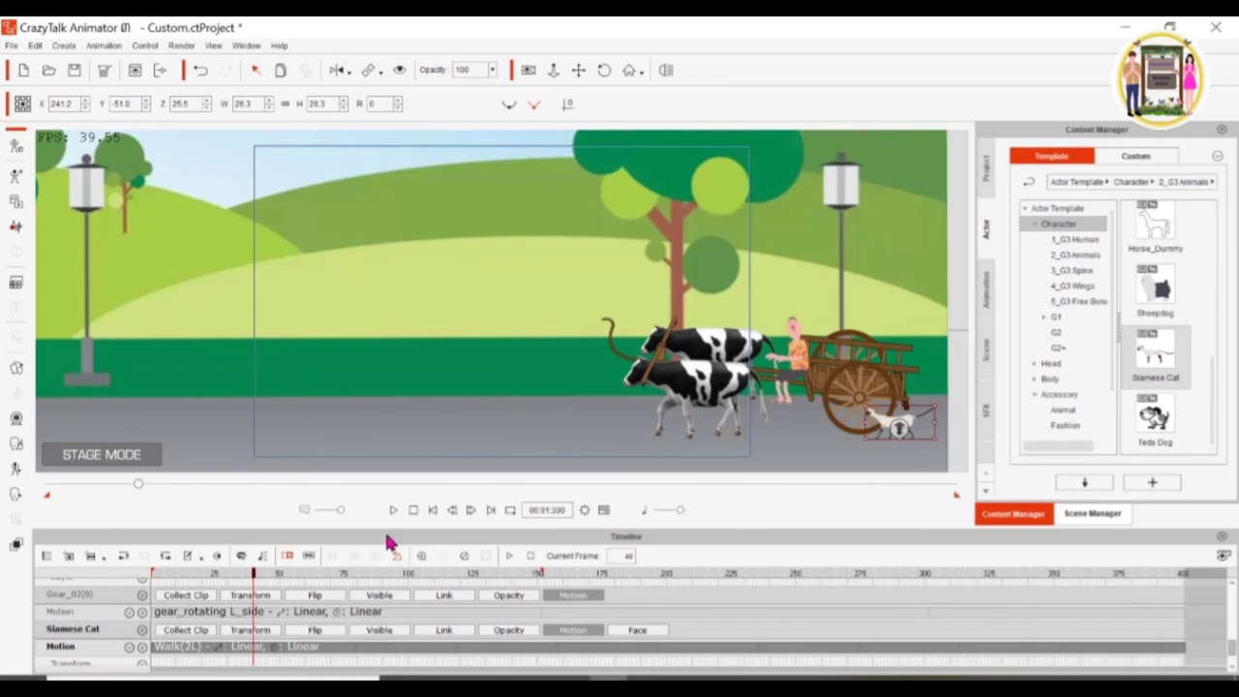
left_click(431, 509)
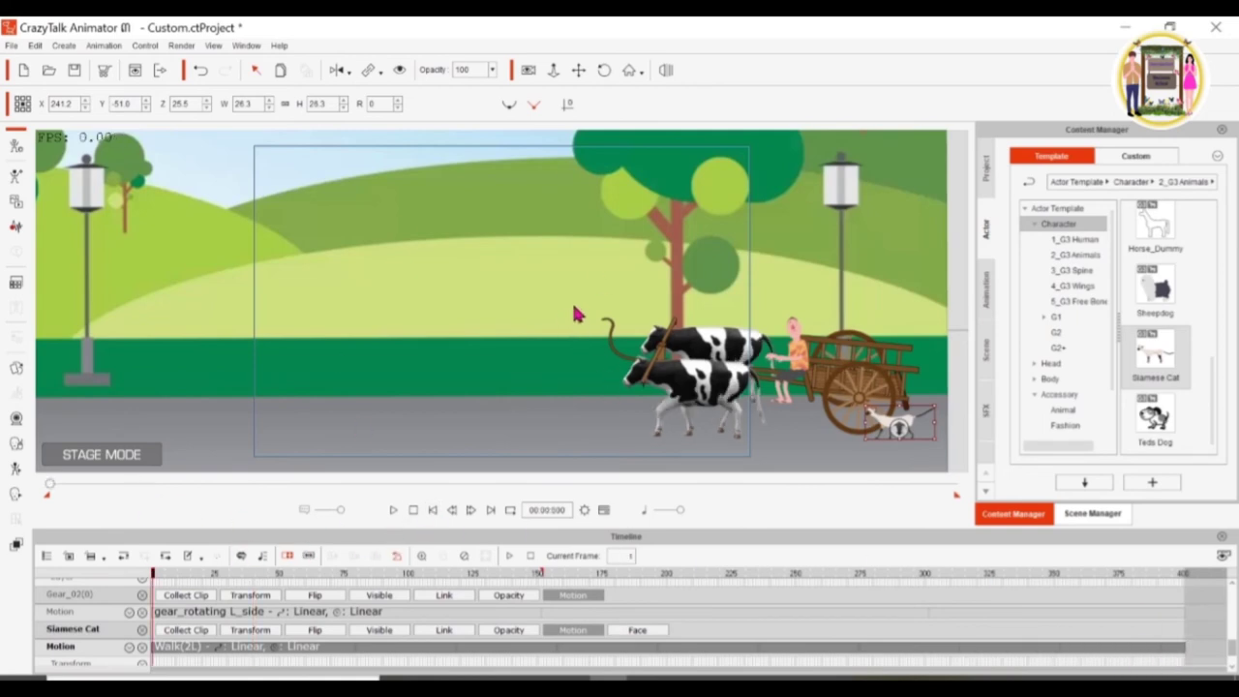
Step: Try moving the cow cart left at a later frame, undo it, then return to frame 123
left_click(634, 411)
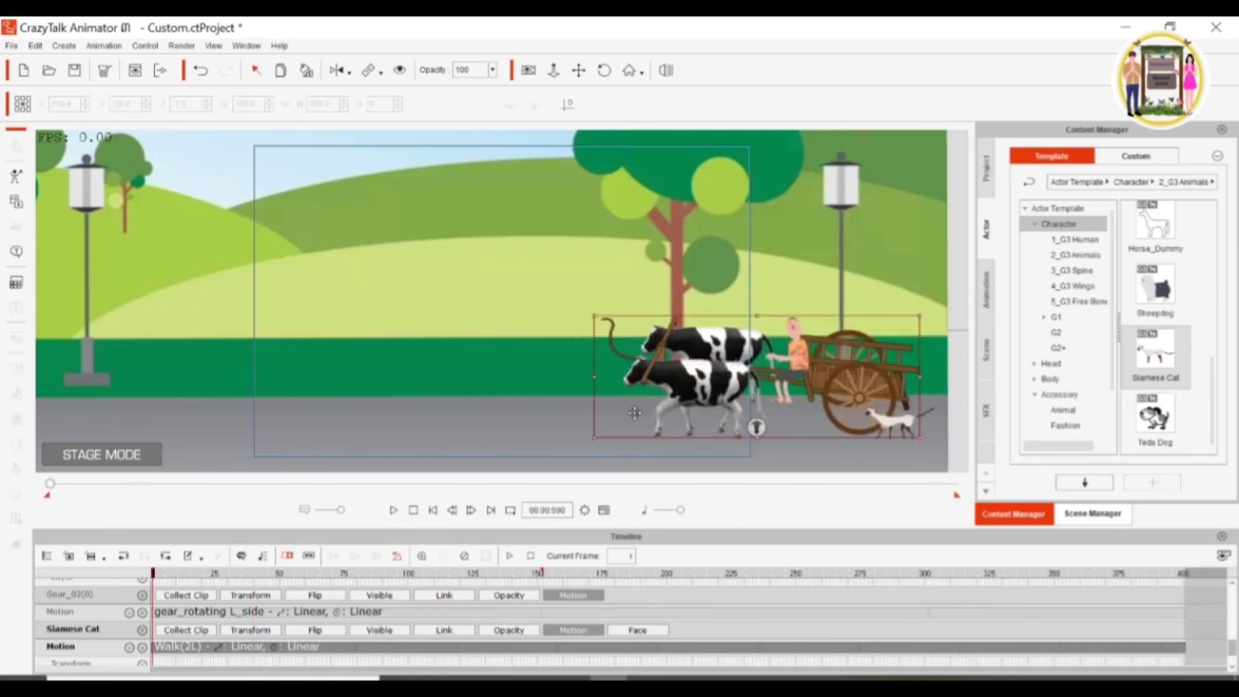
left_click(459, 483)
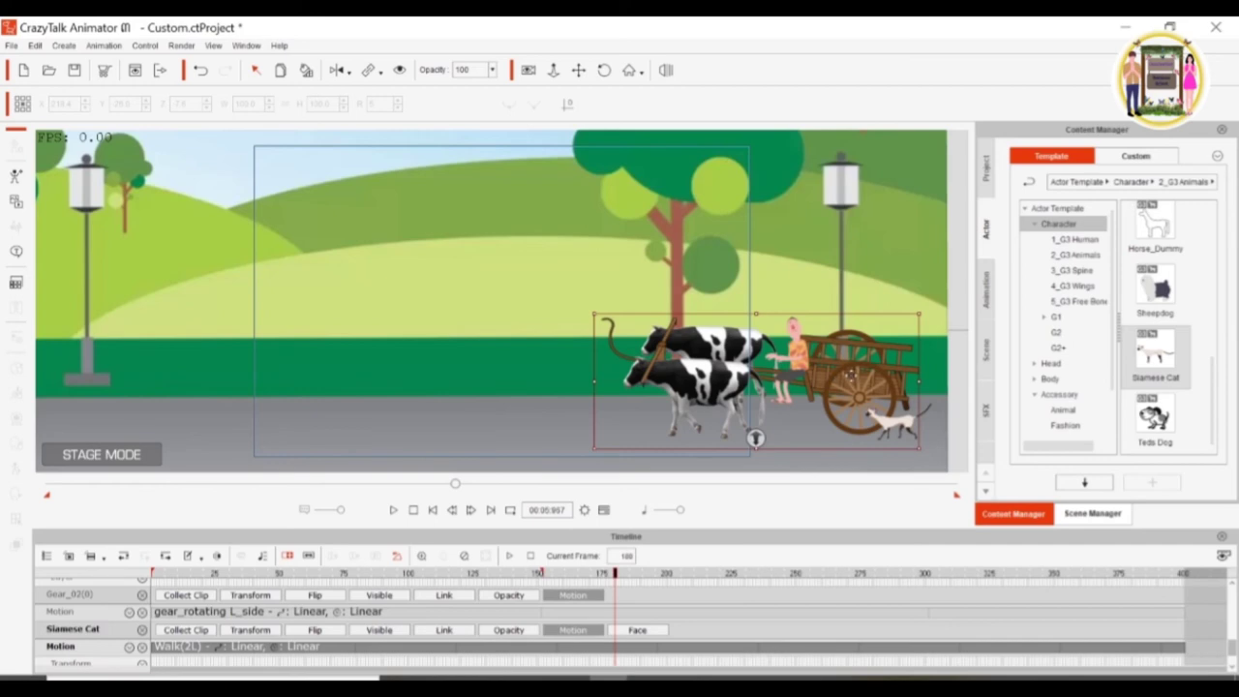
mouse_move(852, 375)
left_mouse_down()
mouse_move(530, 360)
mouse_move(527, 373)
left_mouse_up()
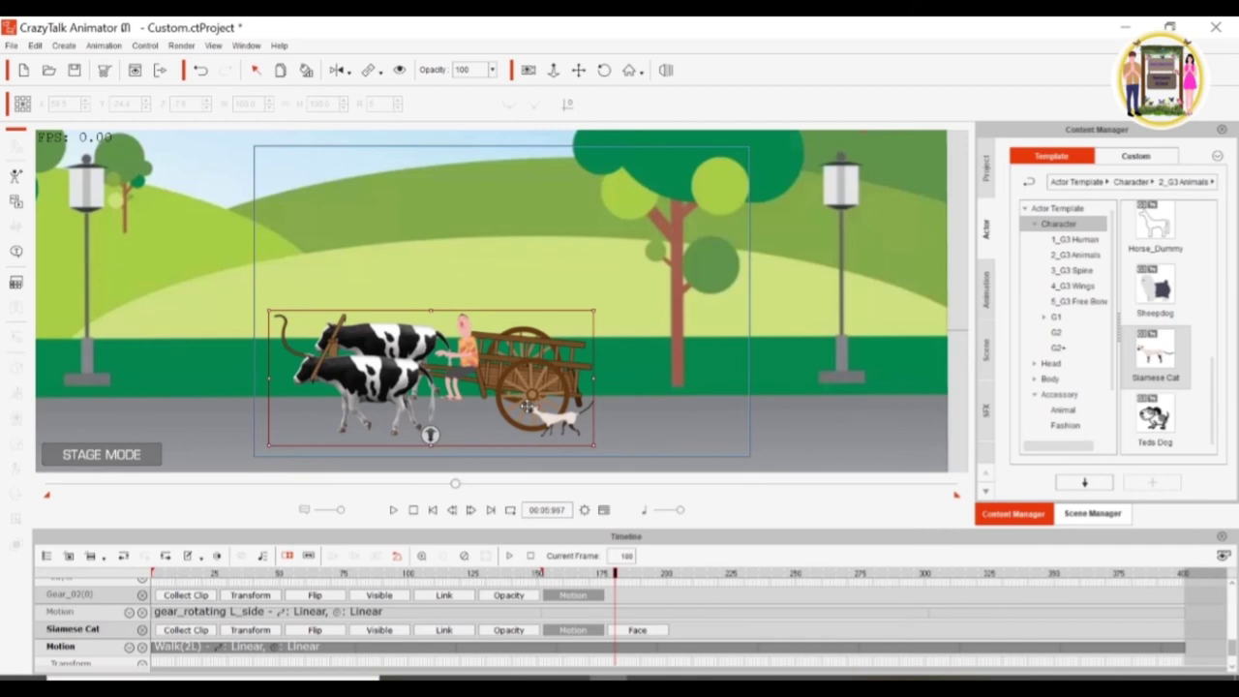
key("ctrl+z")
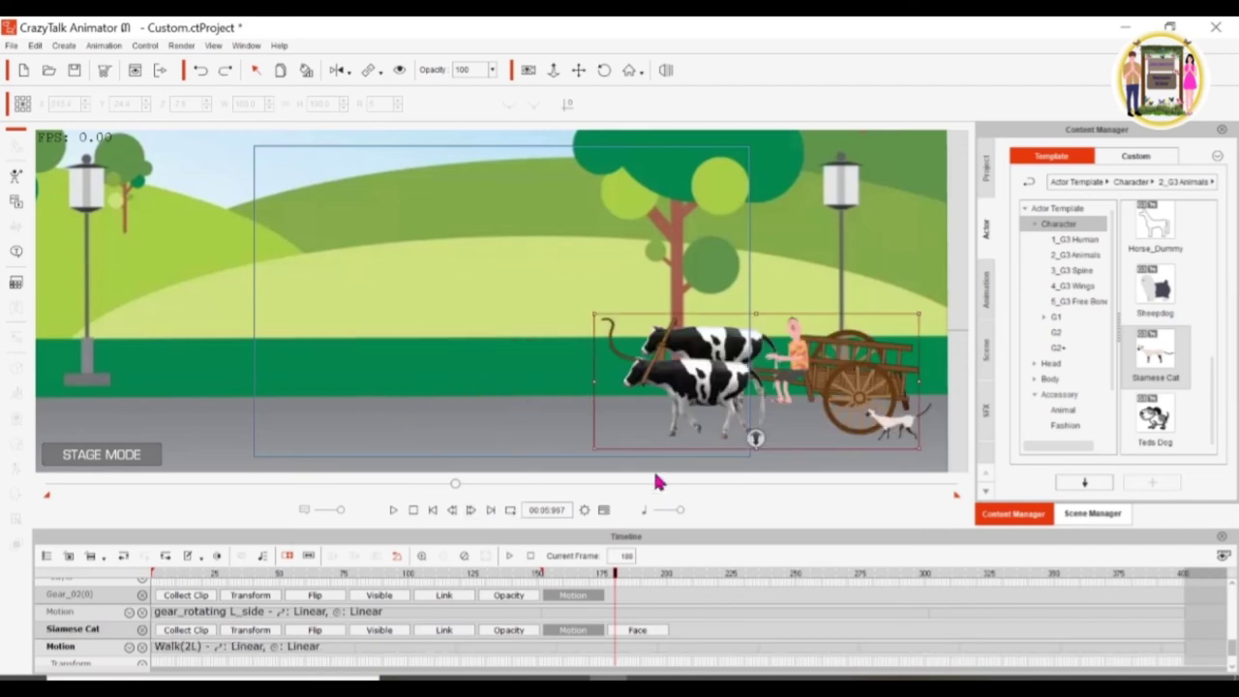
left_click_drag(451, 485, 2, 495)
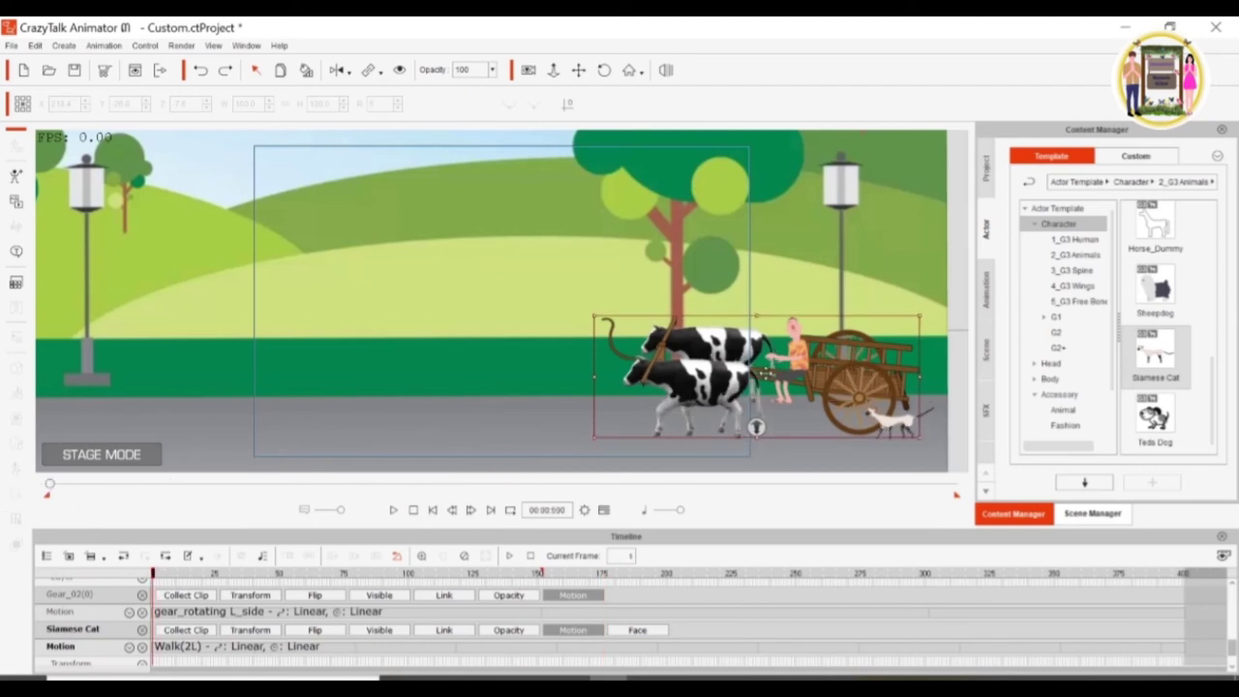
left_click(578, 70)
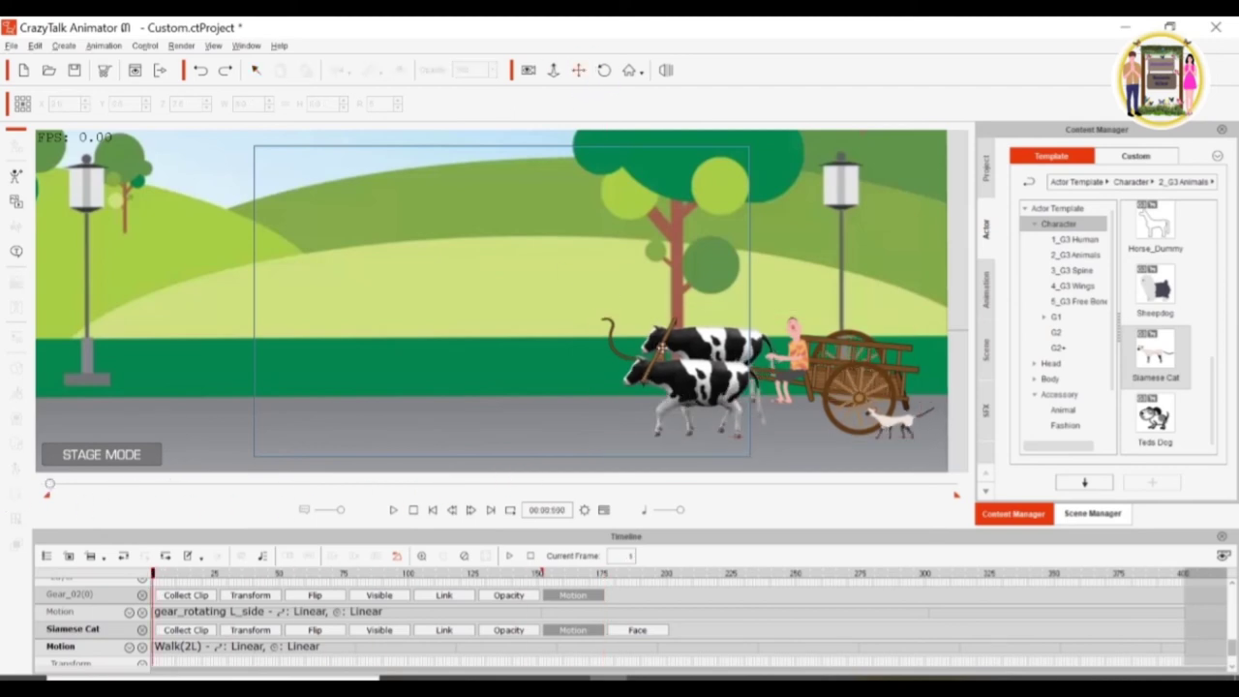
Step: Select the park background and shift it slightly up and right
scroll(500, 300, "down", 1)
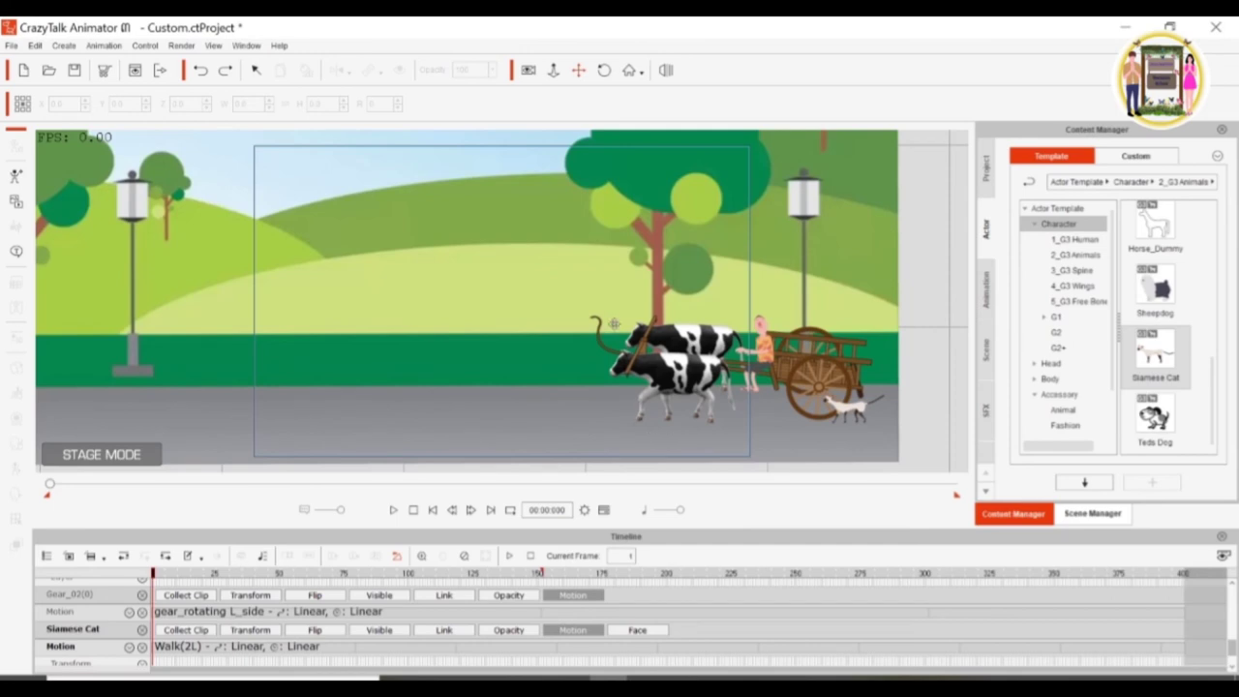
left_click(256, 70)
left_click(568, 275)
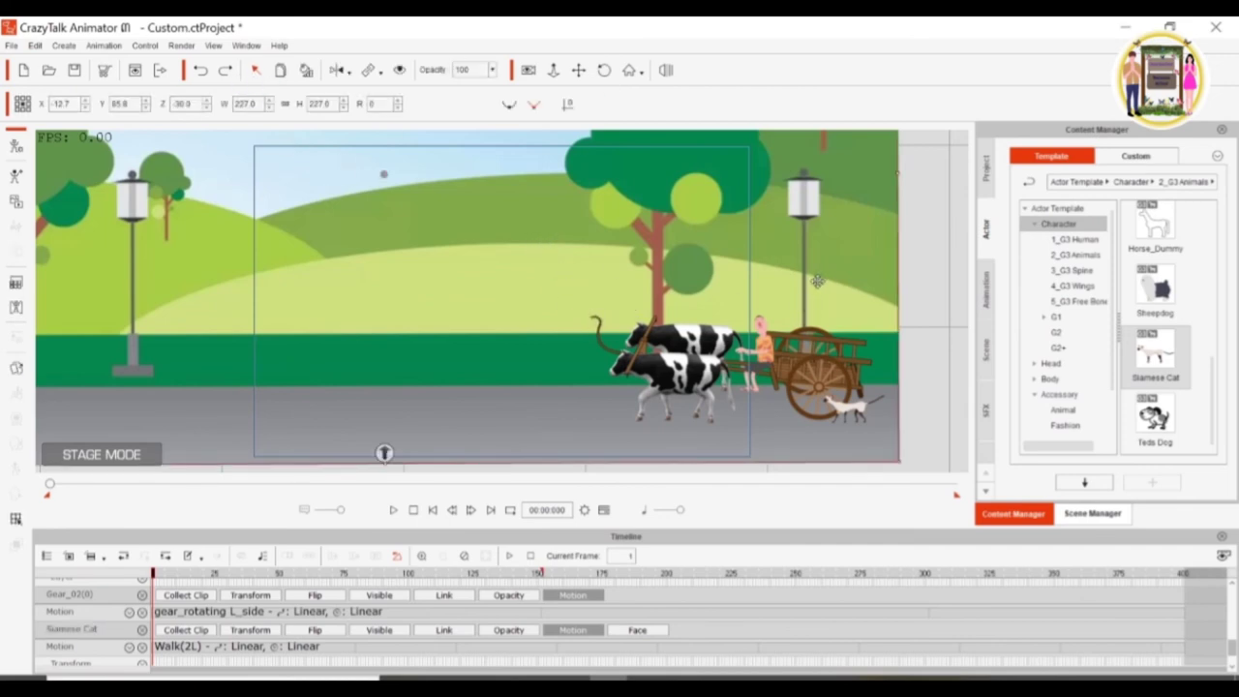
mouse_move(626, 273)
left_mouse_down()
mouse_move(638, 264)
mouse_move(636, 278)
left_mouse_up()
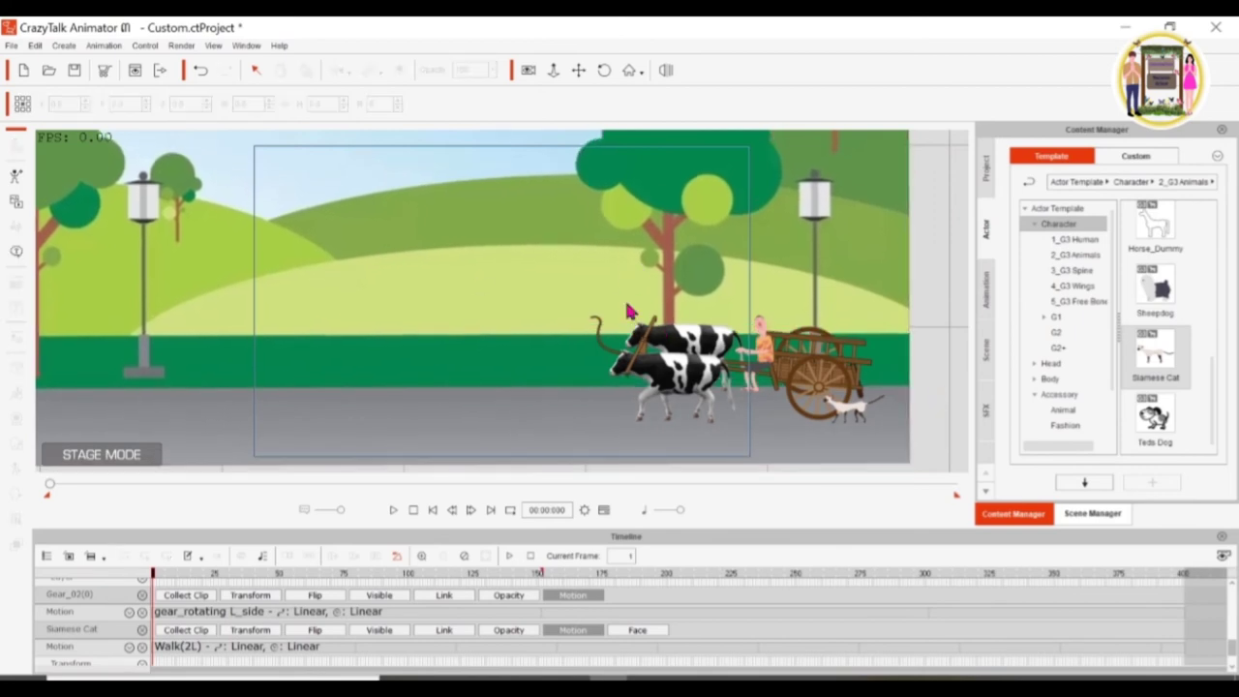
Step: At frame 179, drag the ox-cart group to the road's left side
left_click_drag(824, 359, 823, 375)
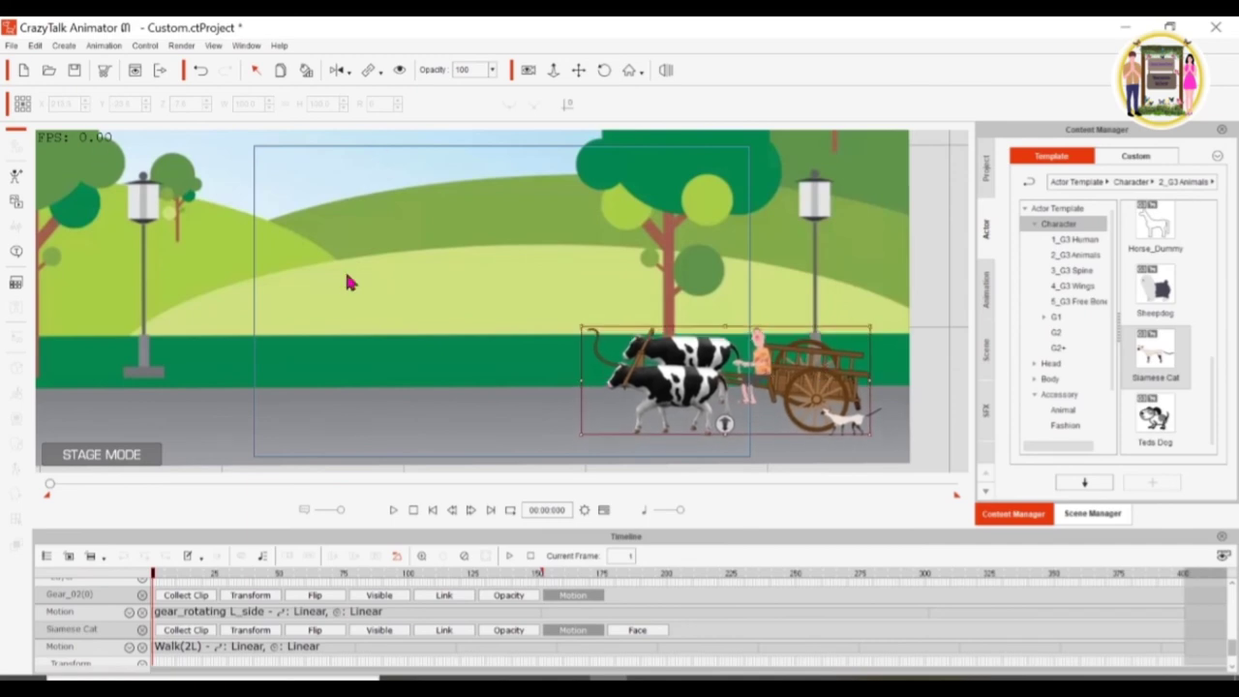
left_click(451, 484)
left_click_drag(695, 380, 361, 383)
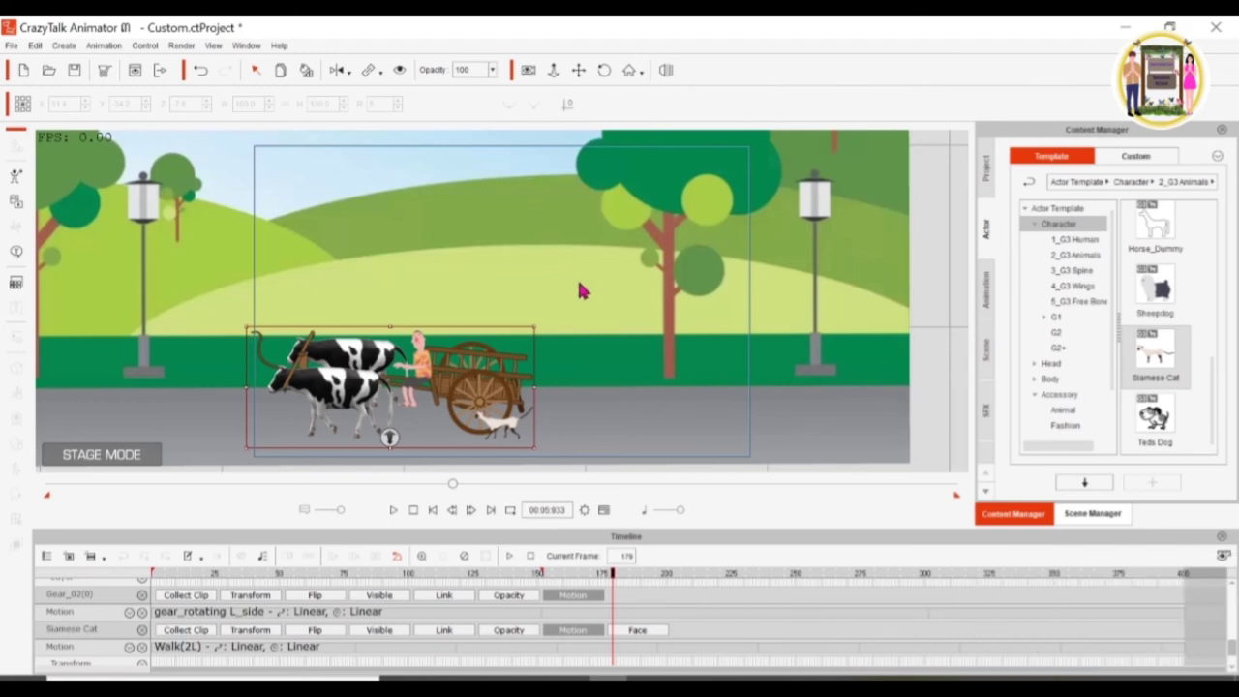
left_click(46, 556)
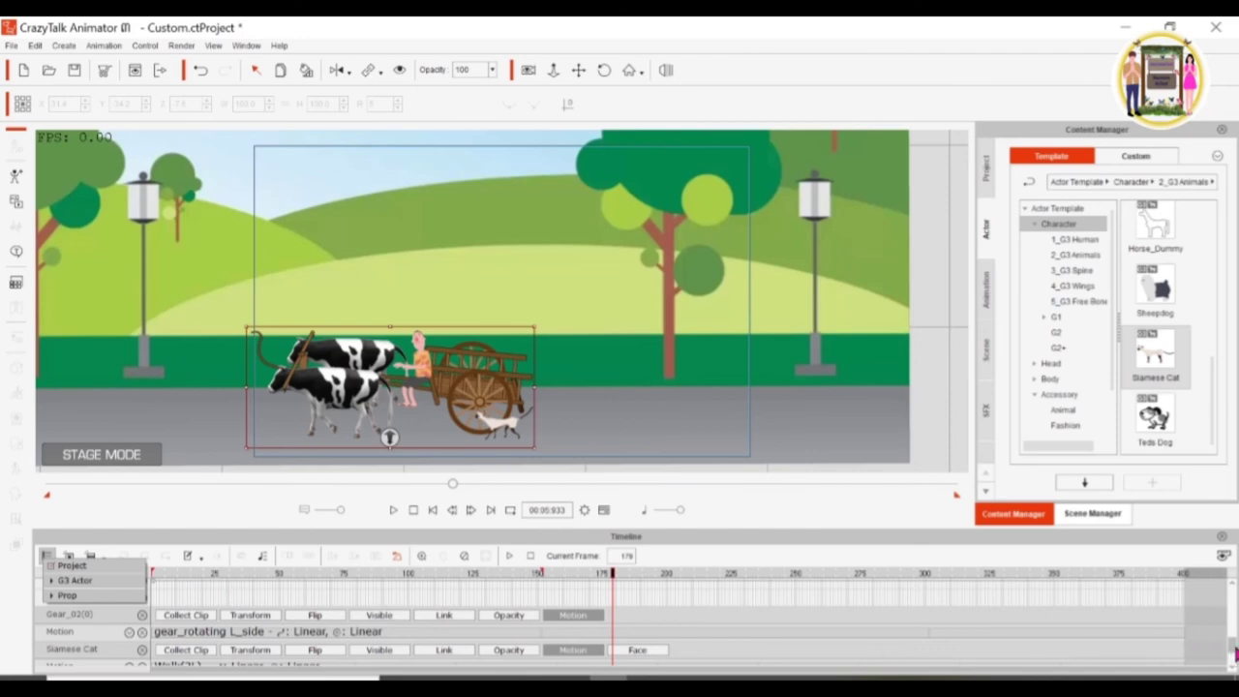
Step: Add the Project track, switch to Camera, and reframe the camera on the park scene
left_click(72, 565)
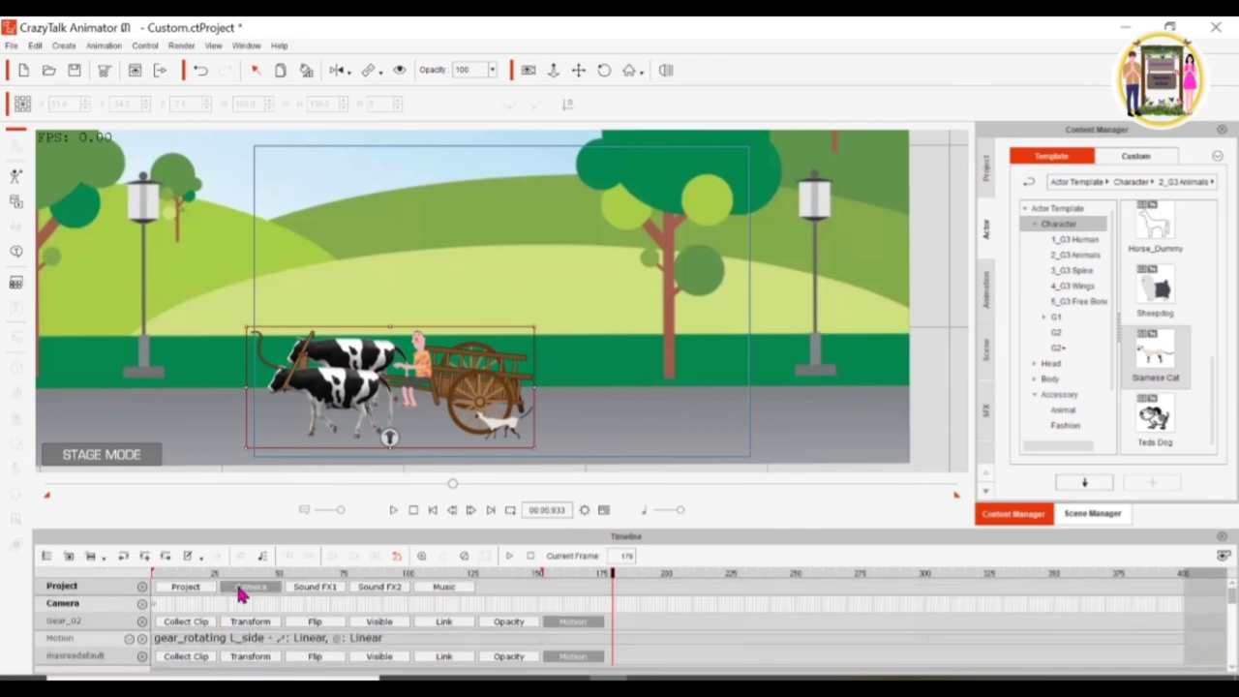
left_click(613, 604)
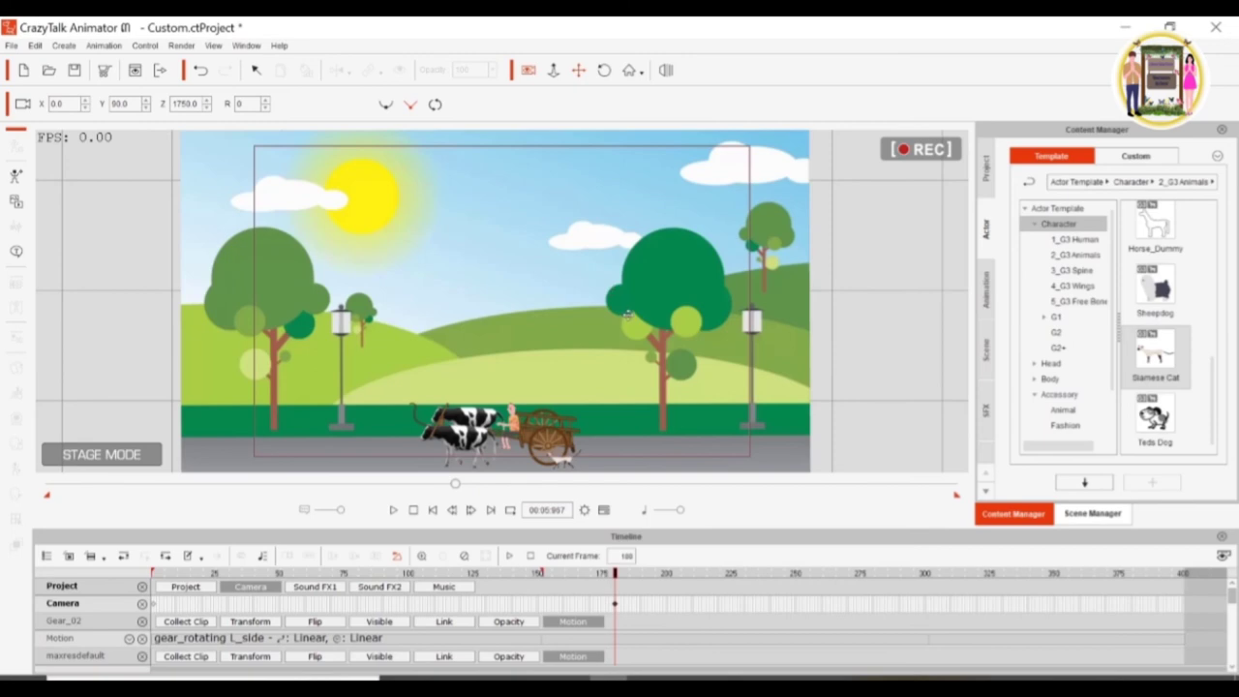
left_click_drag(627, 313, 630, 294)
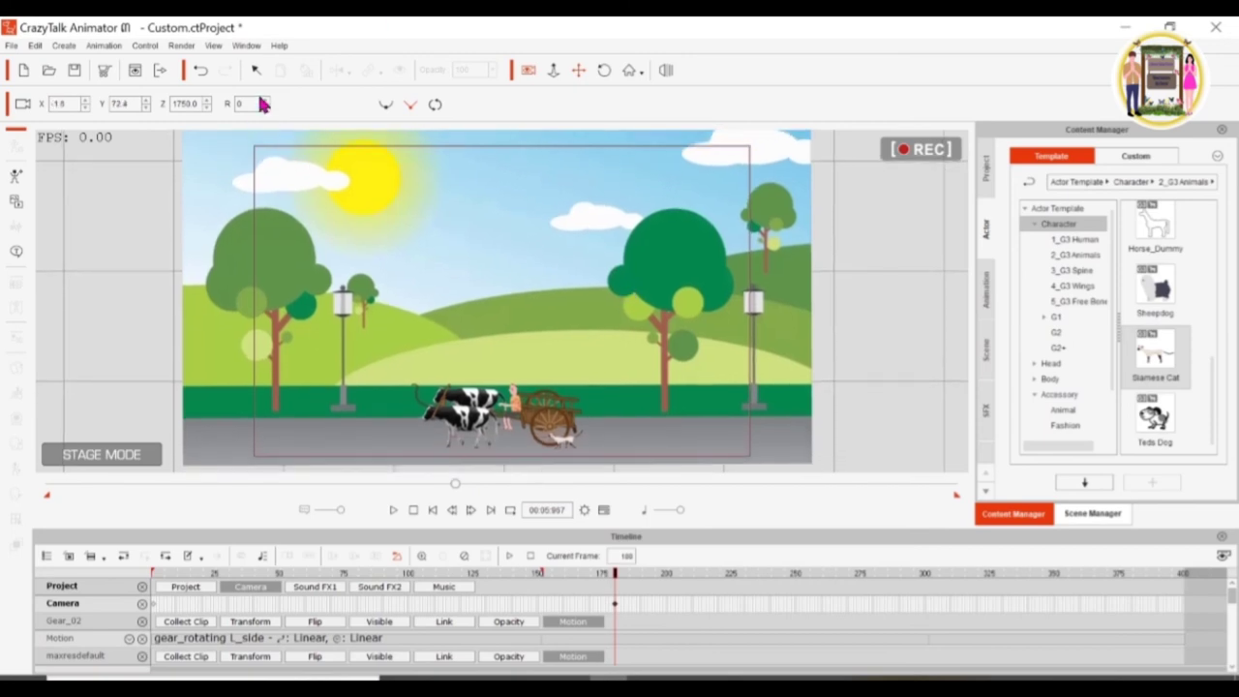
left_click(432, 509)
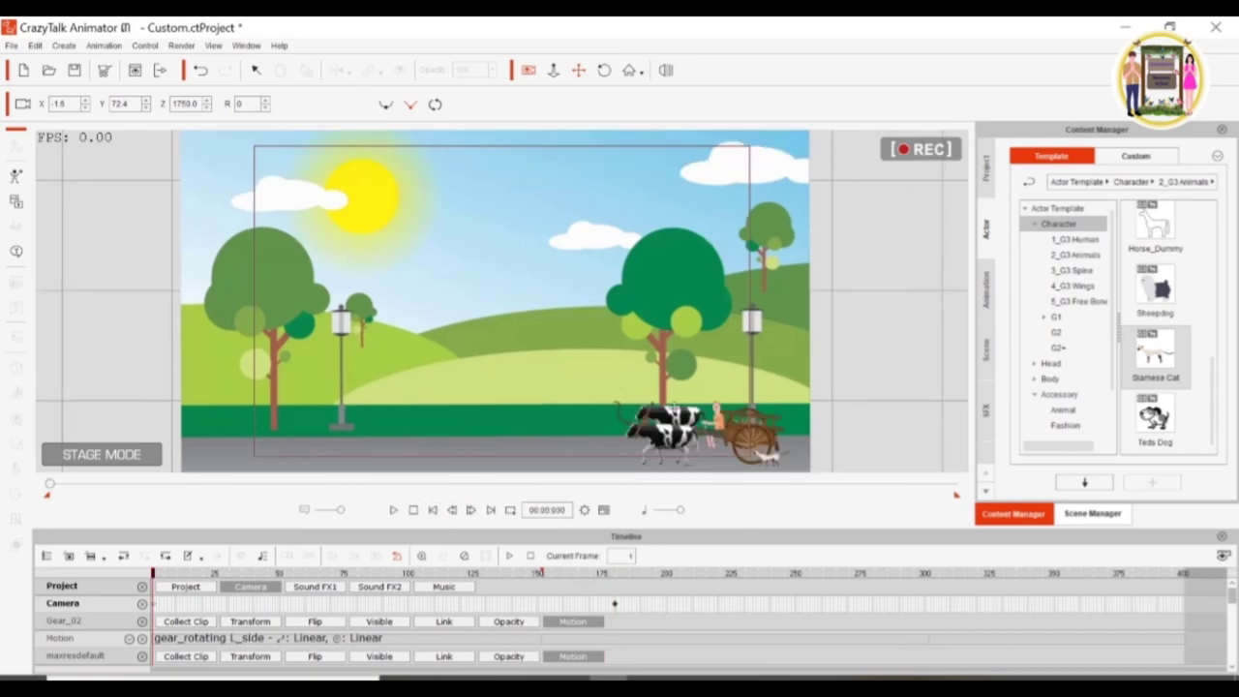
left_click(433, 510)
left_click_drag(596, 393, 580, 374)
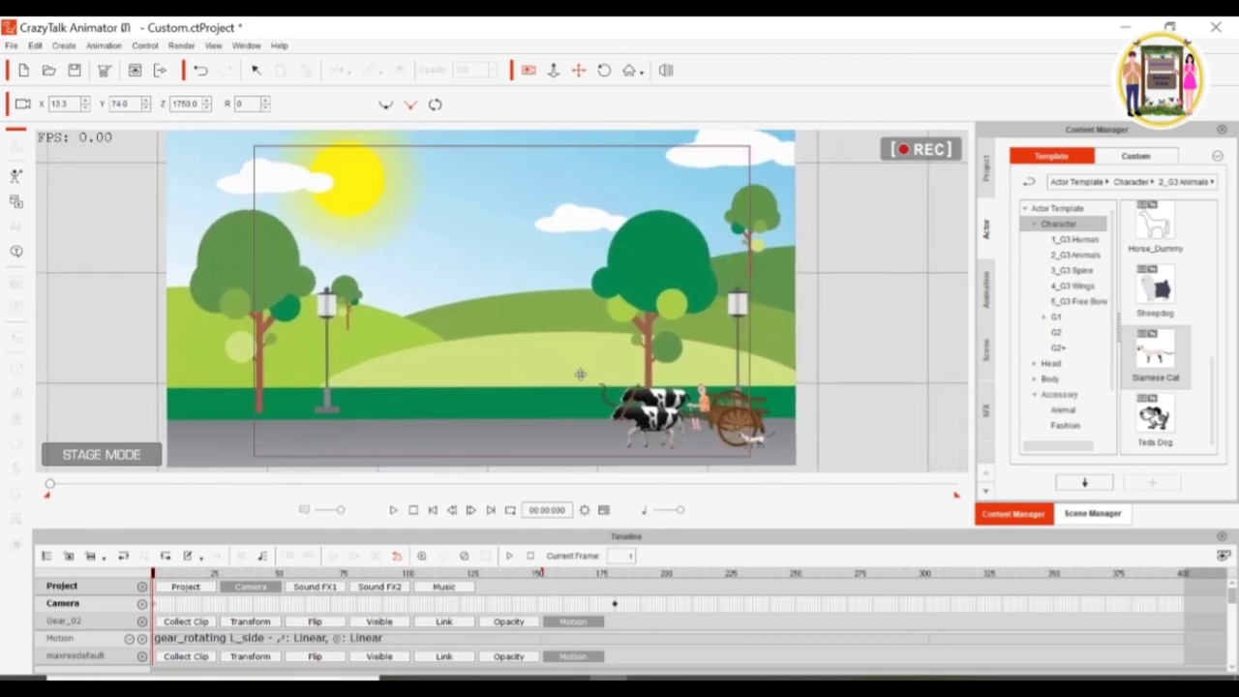
Step: Preview the animation, stop it, and move the playhead back to frame 178
left_click(392, 511)
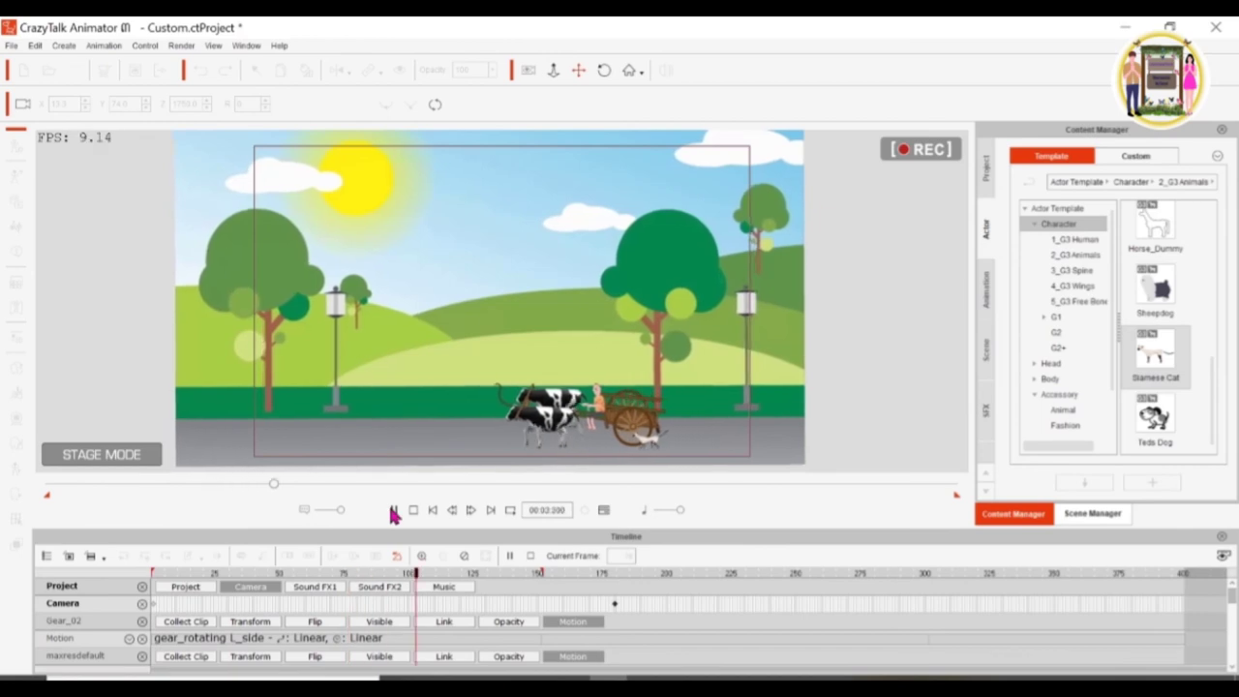
left_click(393, 512)
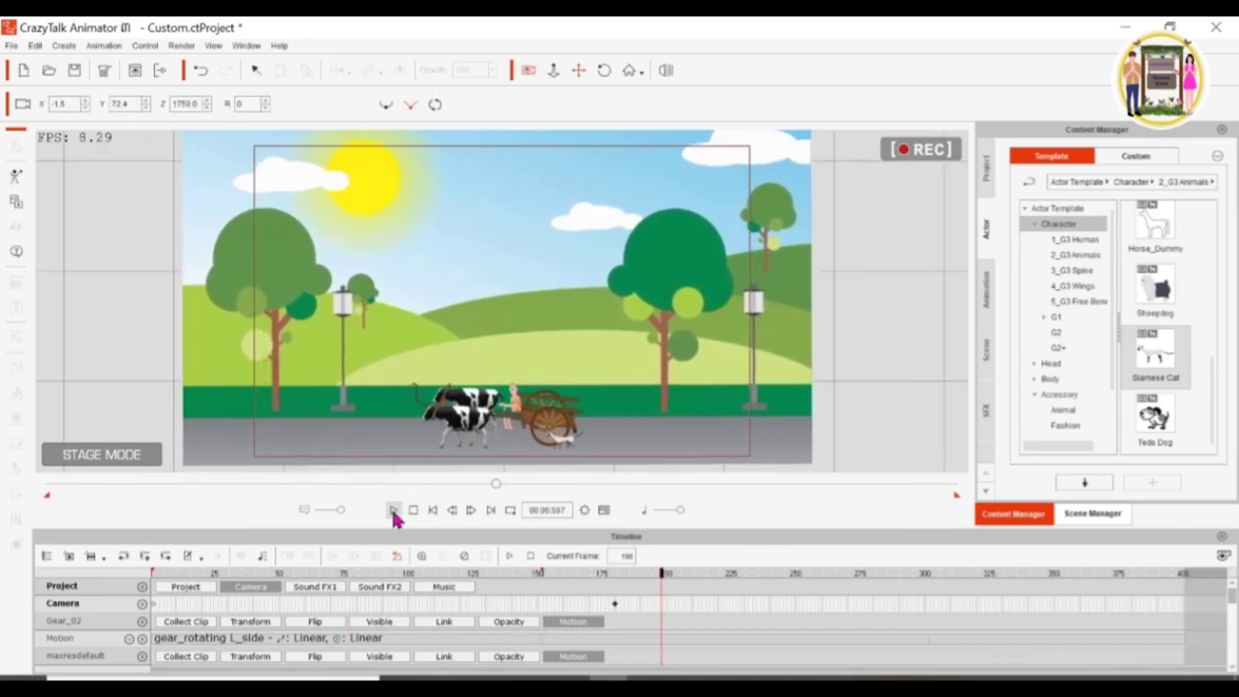
left_click_drag(663, 577, 615, 590)
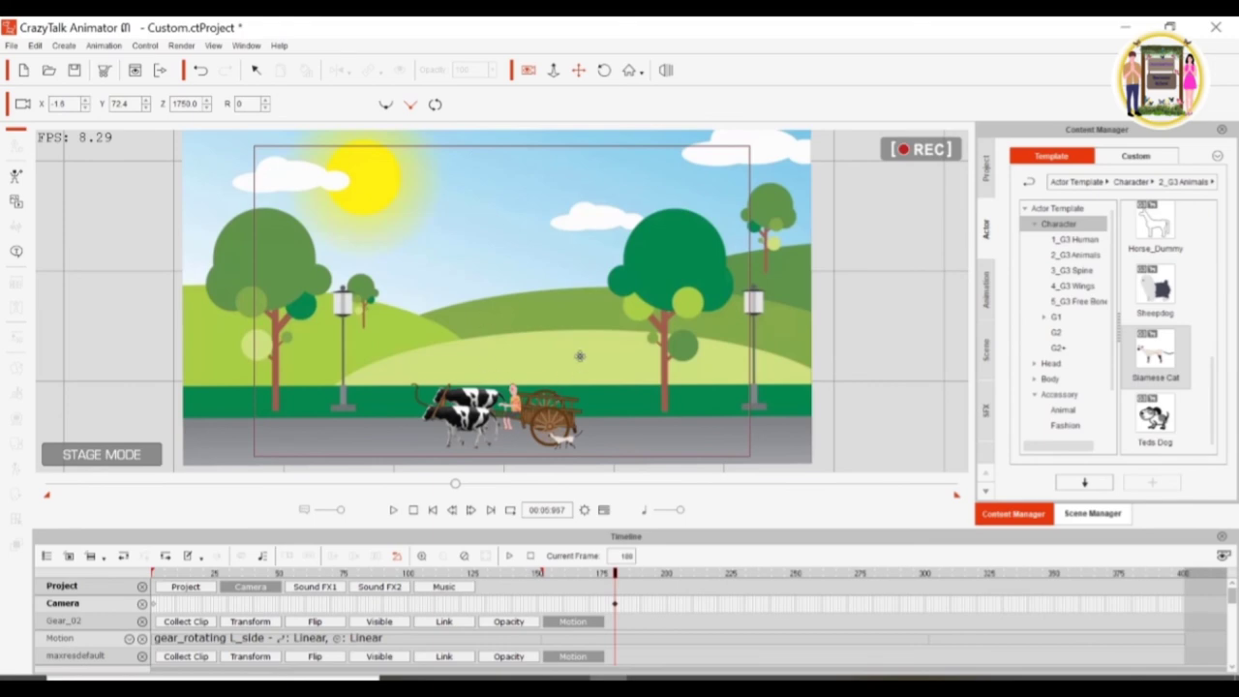
Step: At the last frame, drag the cow cart farther left along the road
left_click(256, 72)
left_click(1182, 608)
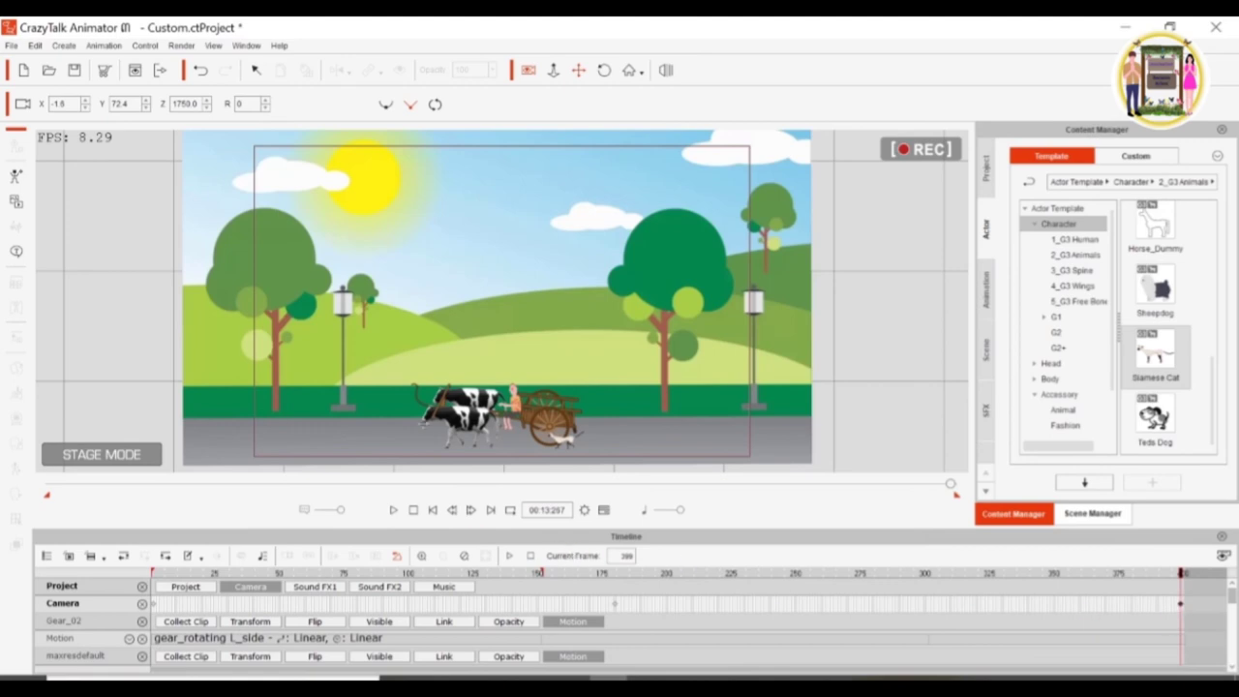
left_click(255, 70)
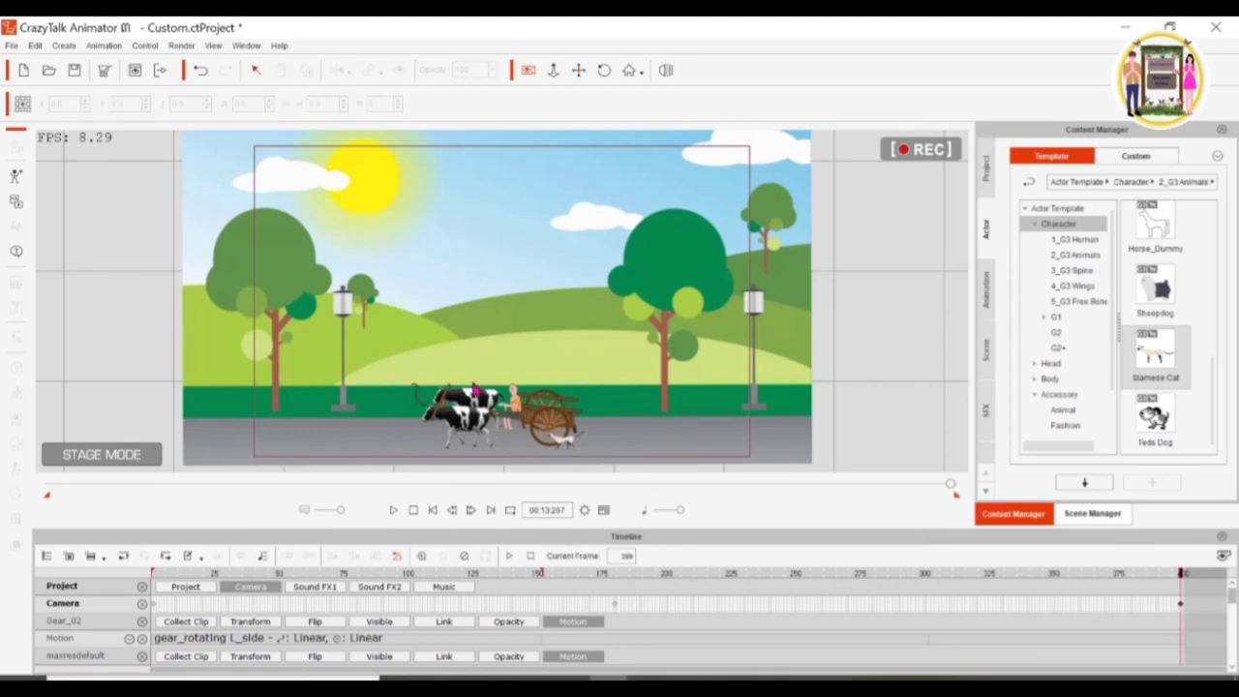
left_click(567, 429)
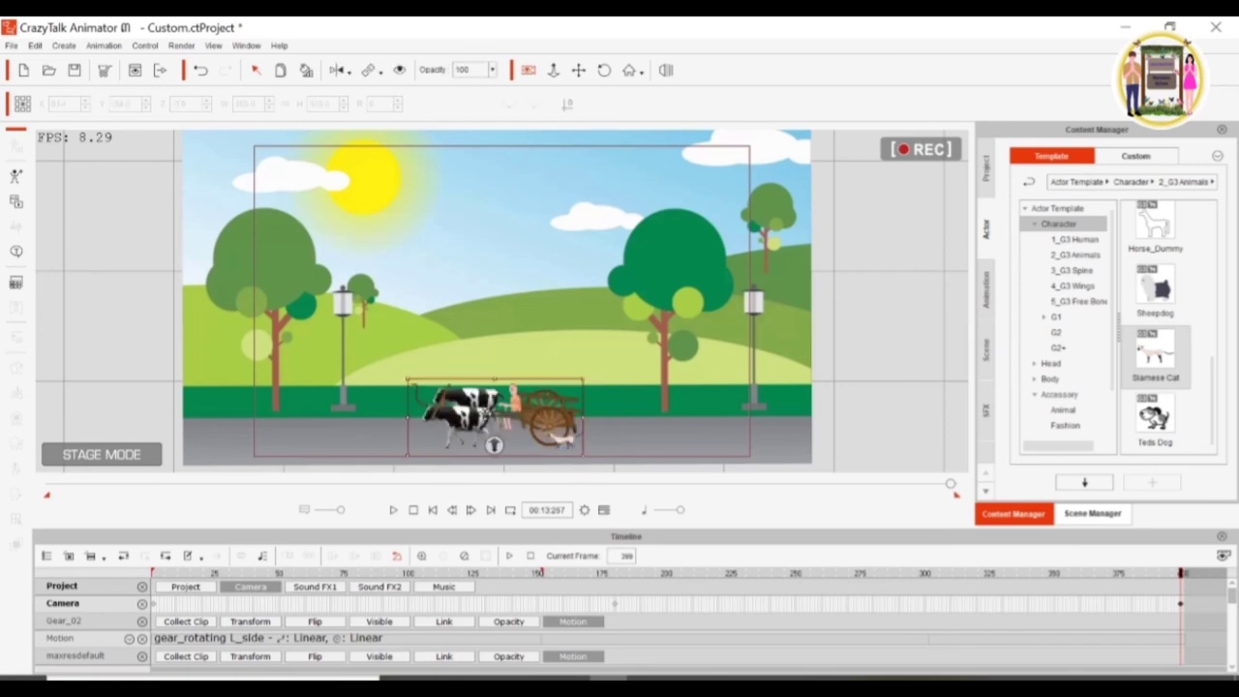
left_click_drag(567, 429, 531, 429)
left_click_drag(409, 402, 285, 400)
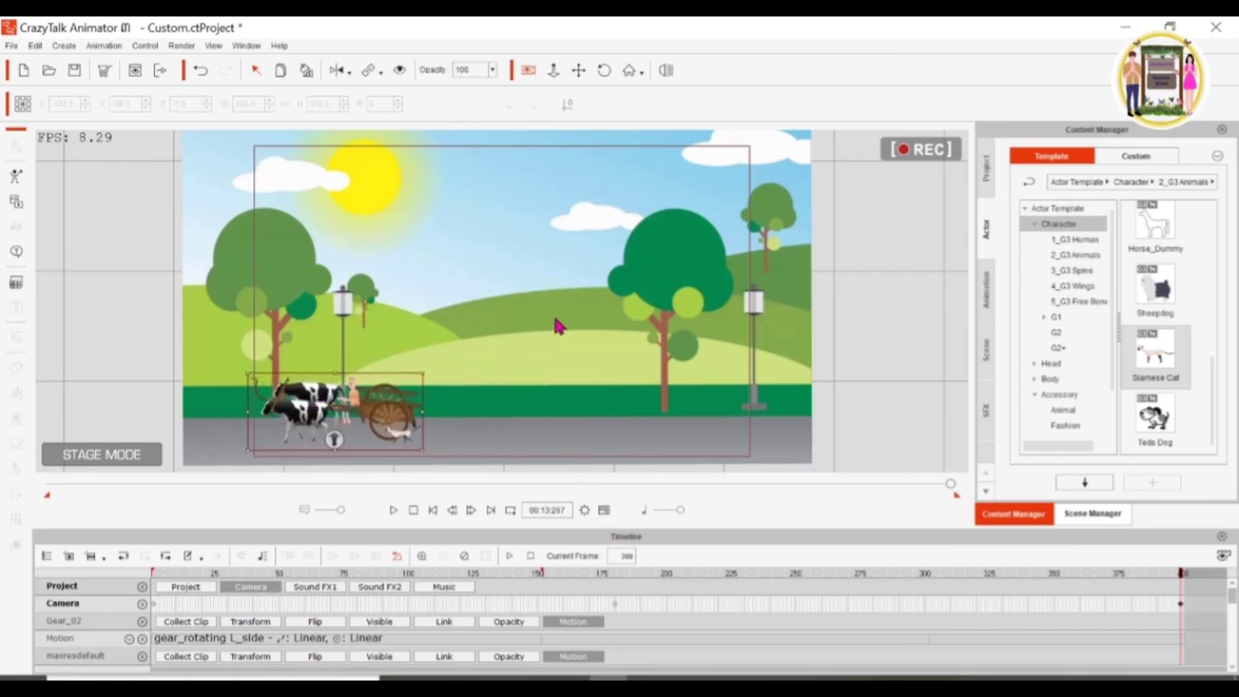
Step: Pan the camera to keep the cart framed, then rewind to the start
left_click(579, 73)
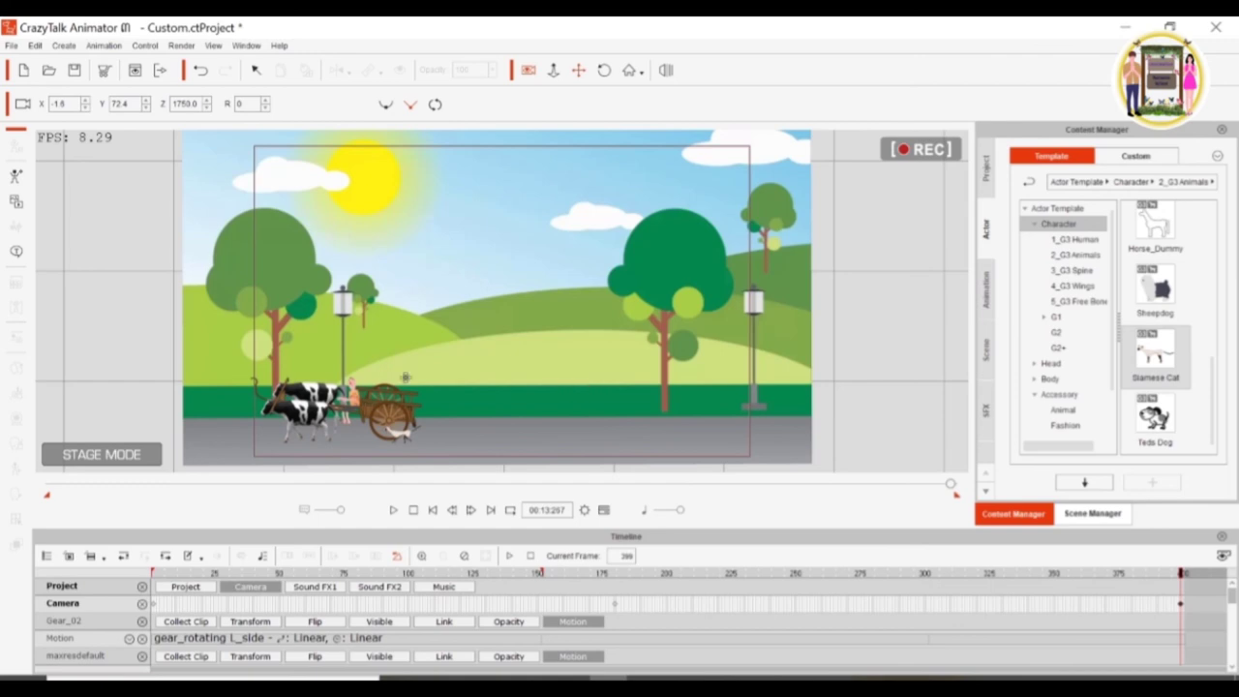
left_click_drag(360, 338, 414, 337)
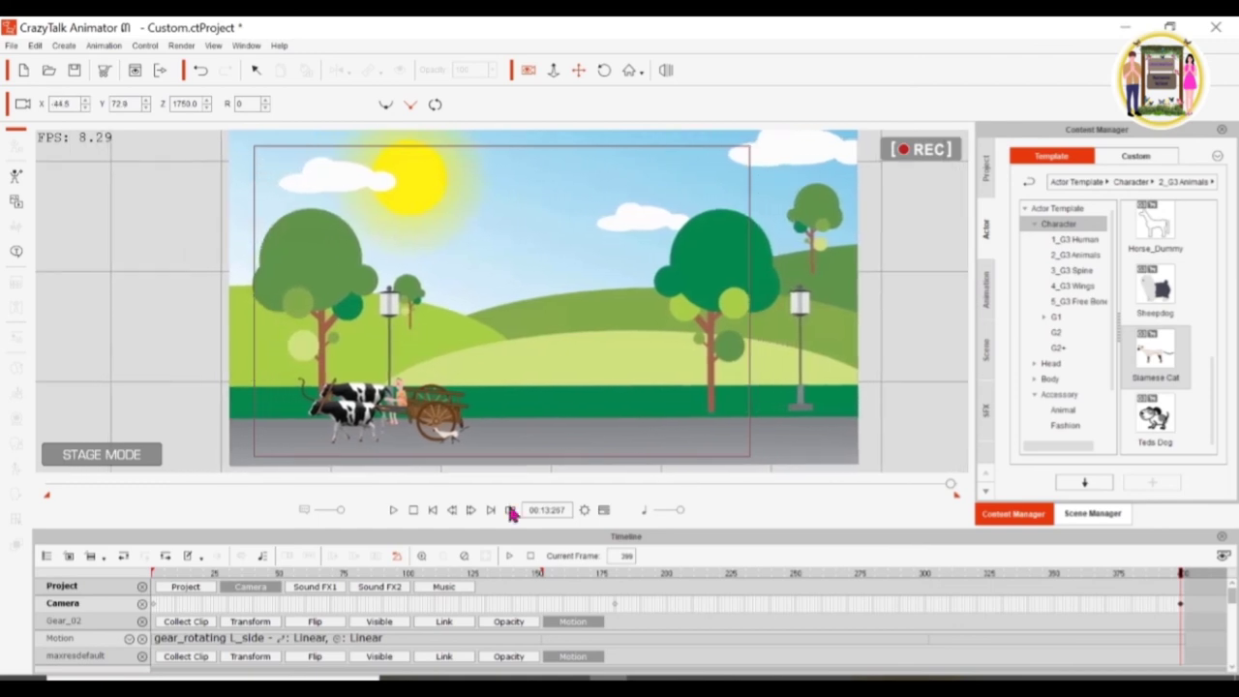
left_click(432, 512)
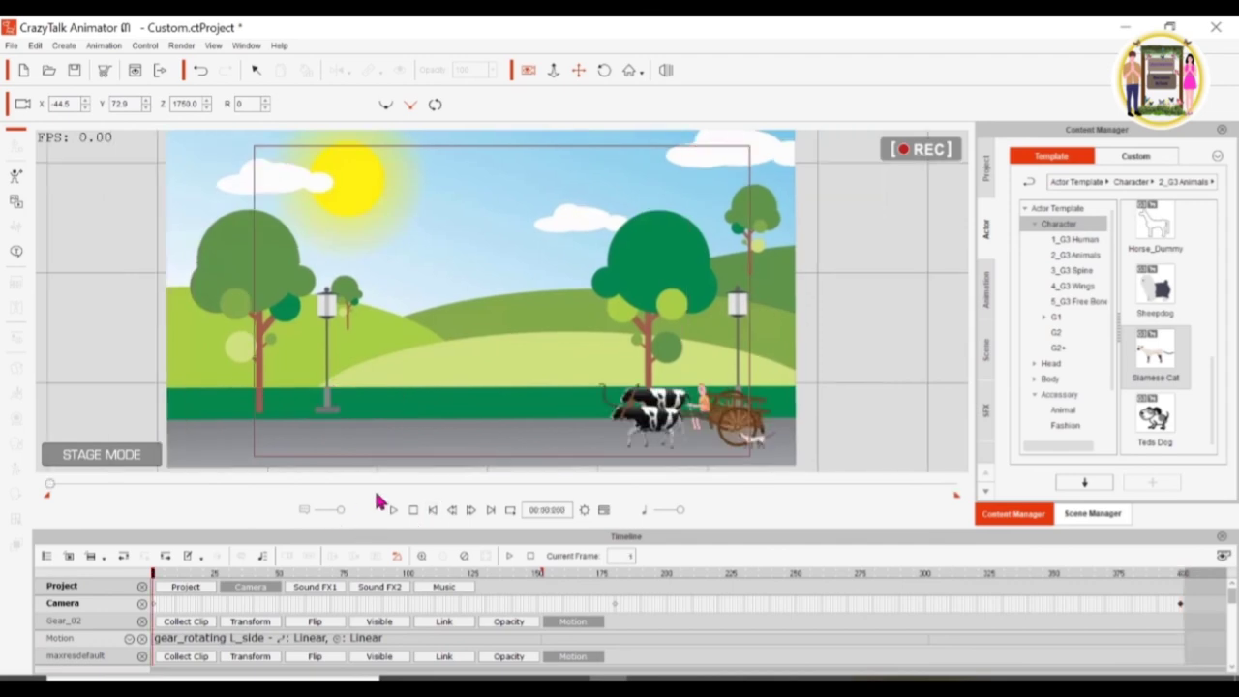
left_click(393, 510)
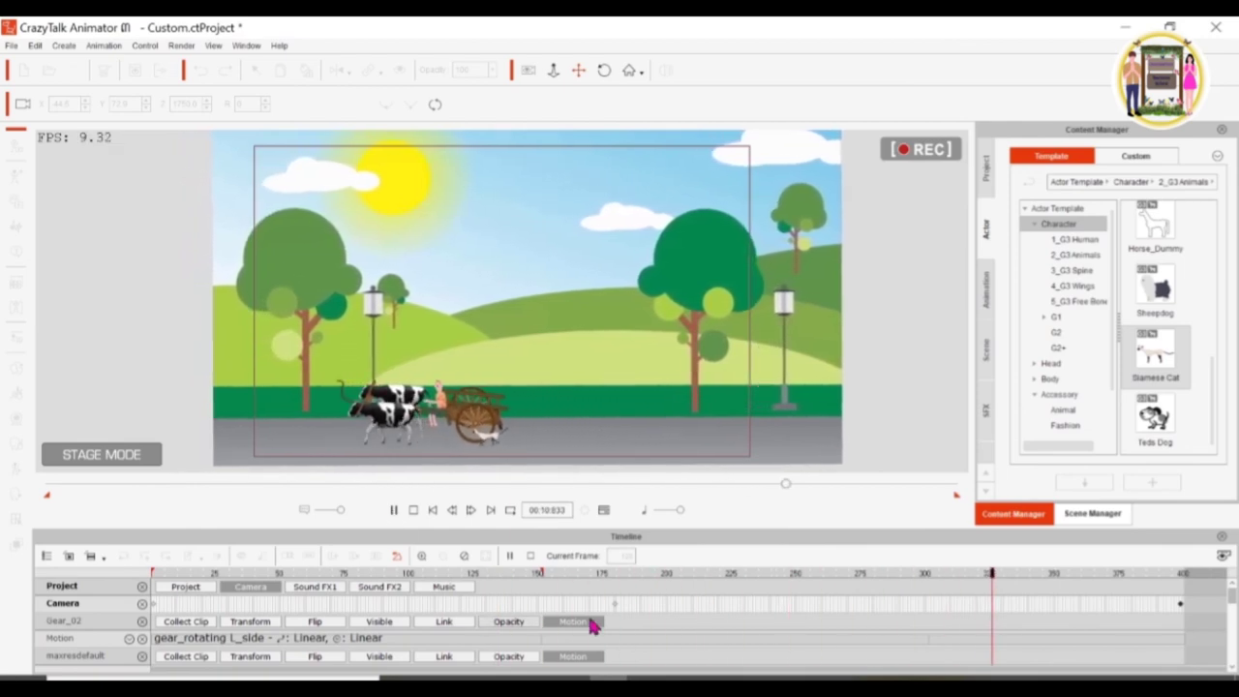
left_click(615, 609)
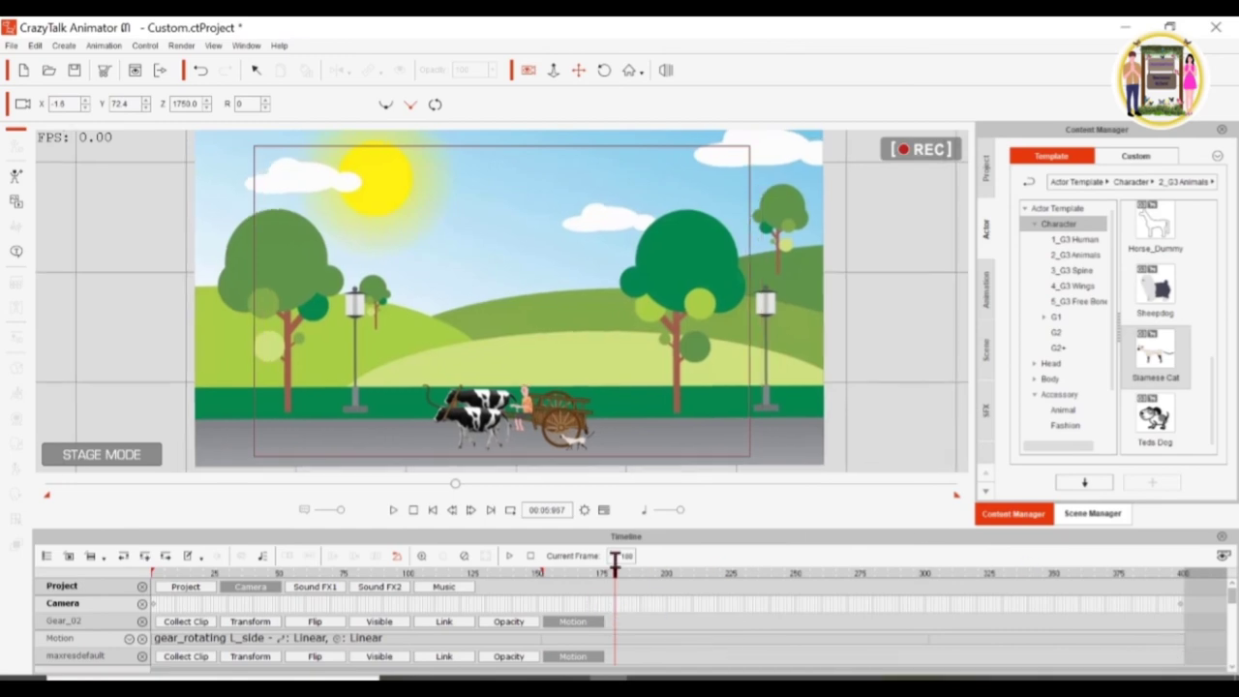
left_click(434, 510)
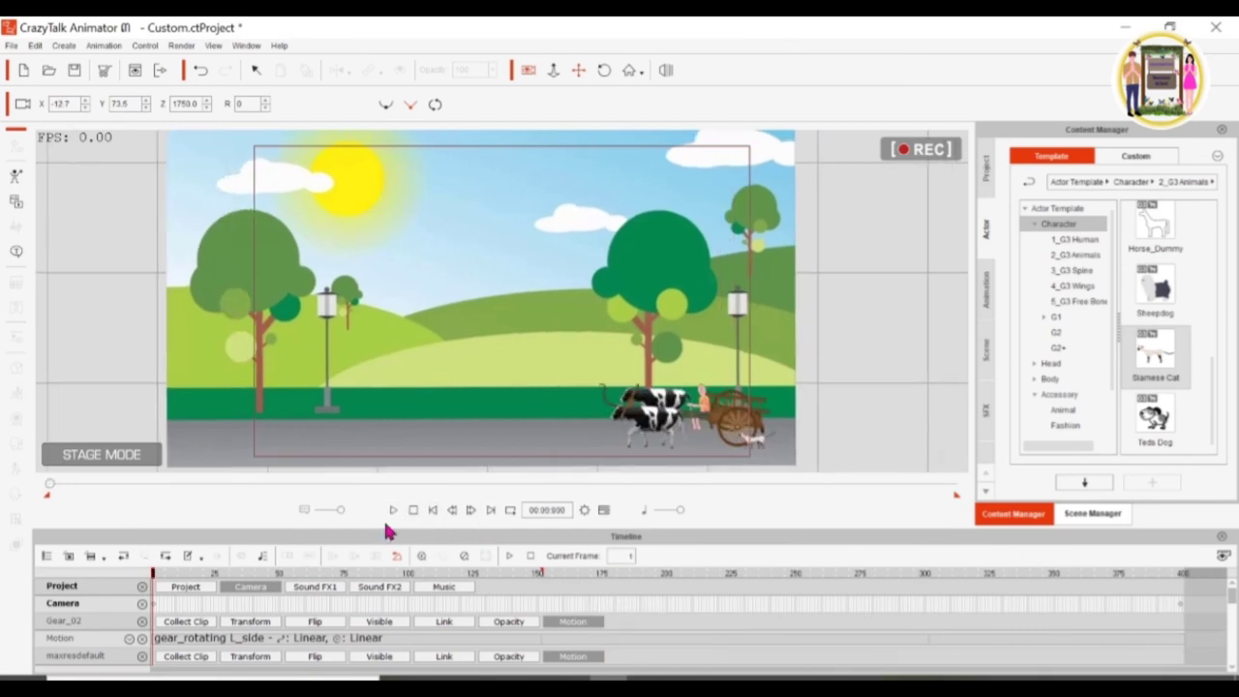
left_click(392, 511)
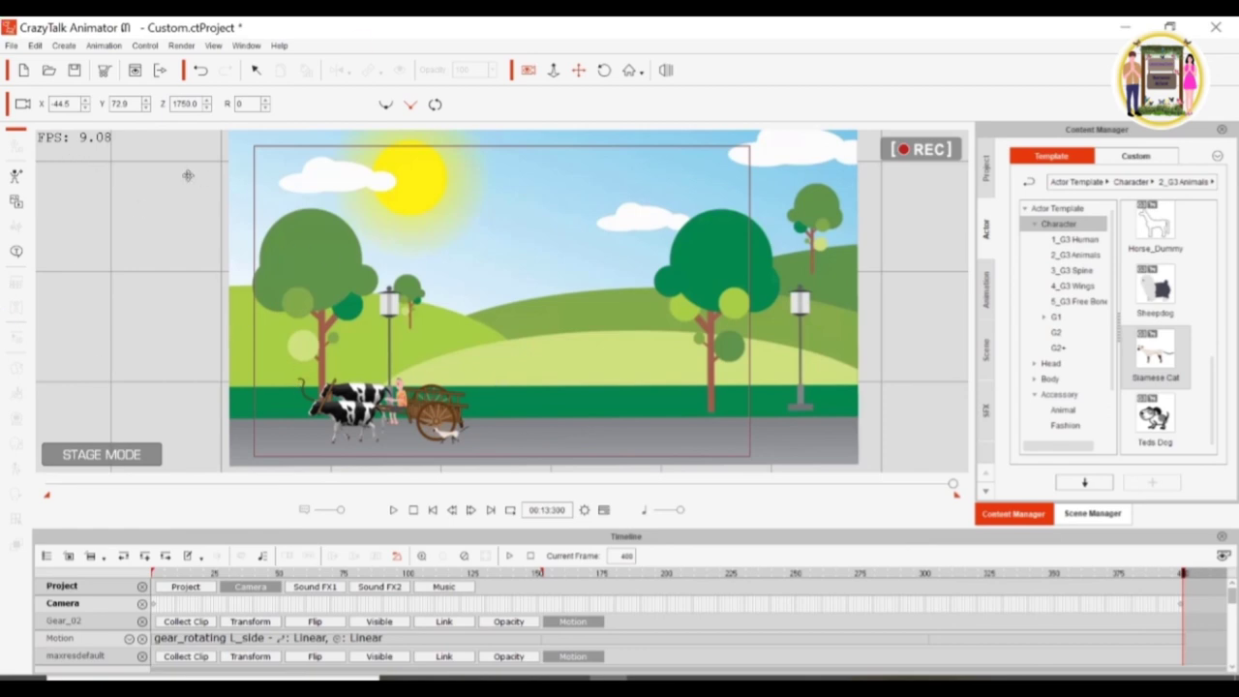
left_click(181, 45)
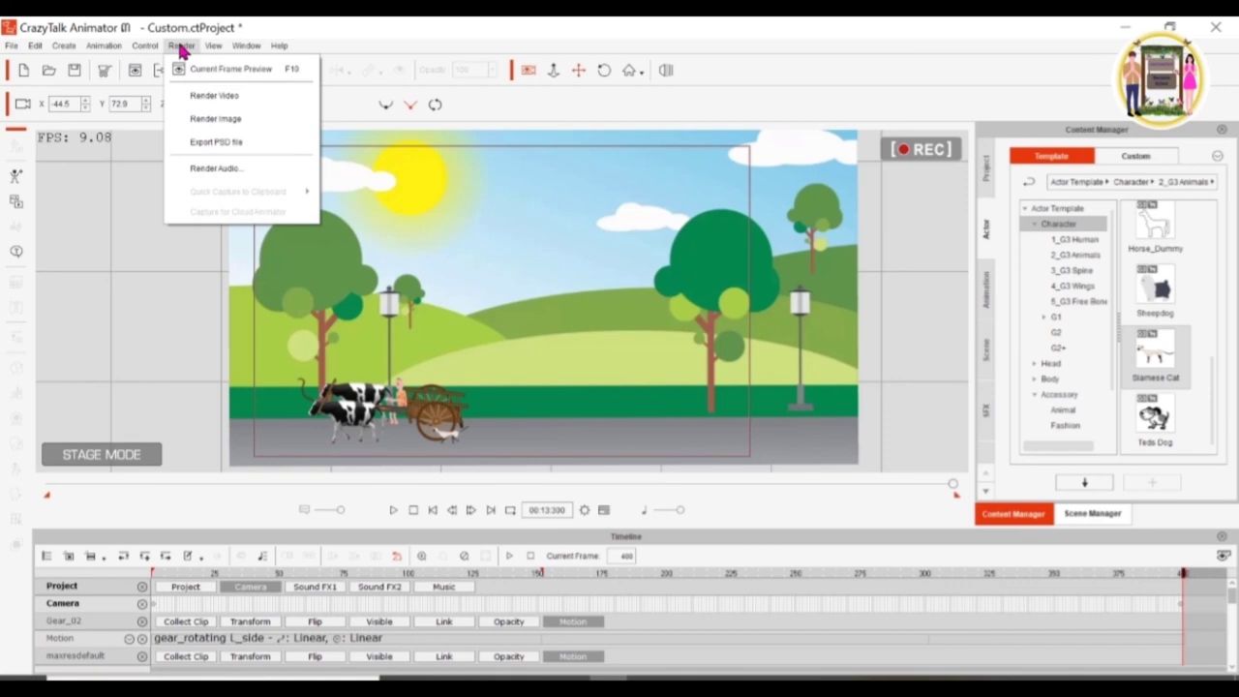
Step: Open Render Video settings and set the output format to MP4
left_click(258, 98)
left_click(600, 236)
left_click(591, 254)
left_click(581, 229)
left_click(594, 263)
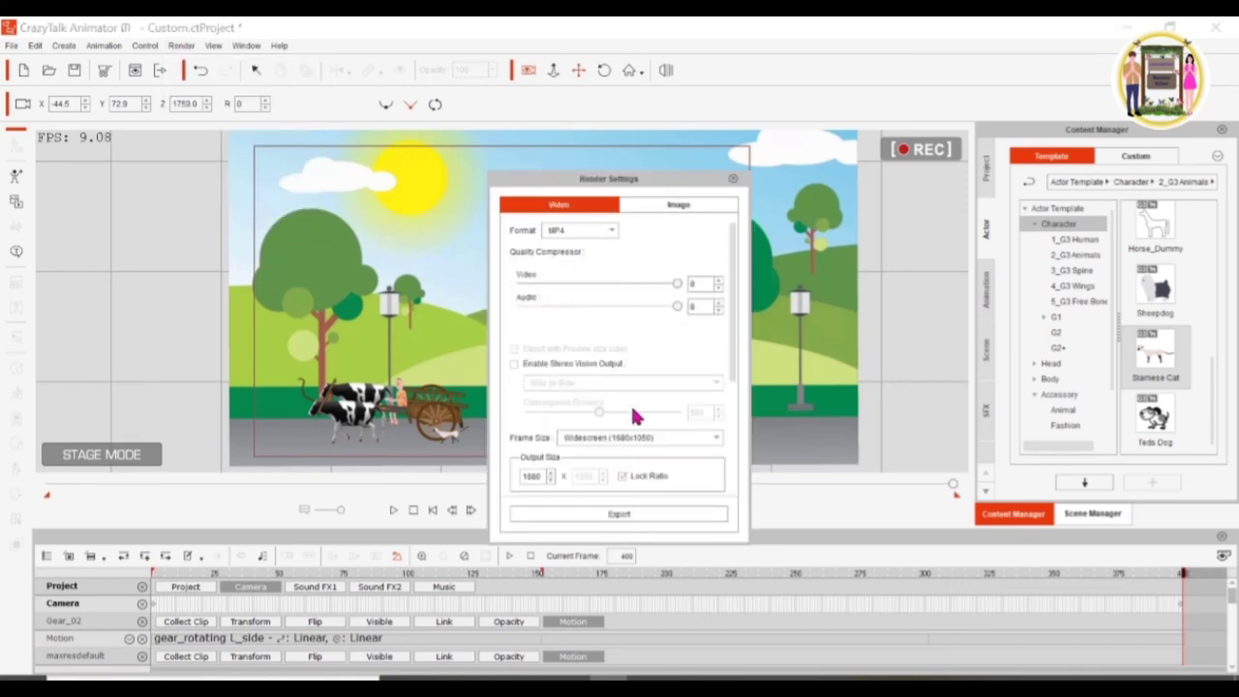
Step: Export the video to the Desktop as 'Cart With Cow'
left_click(635, 514)
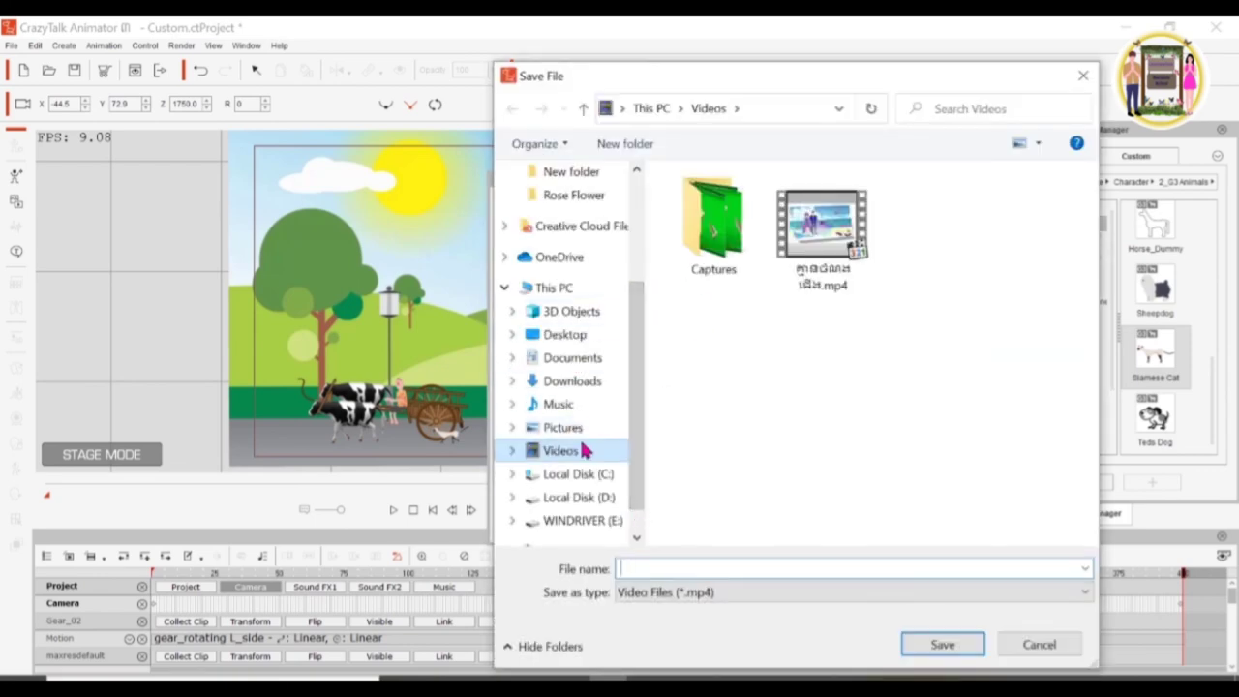
left_click(584, 333)
left_click(699, 569)
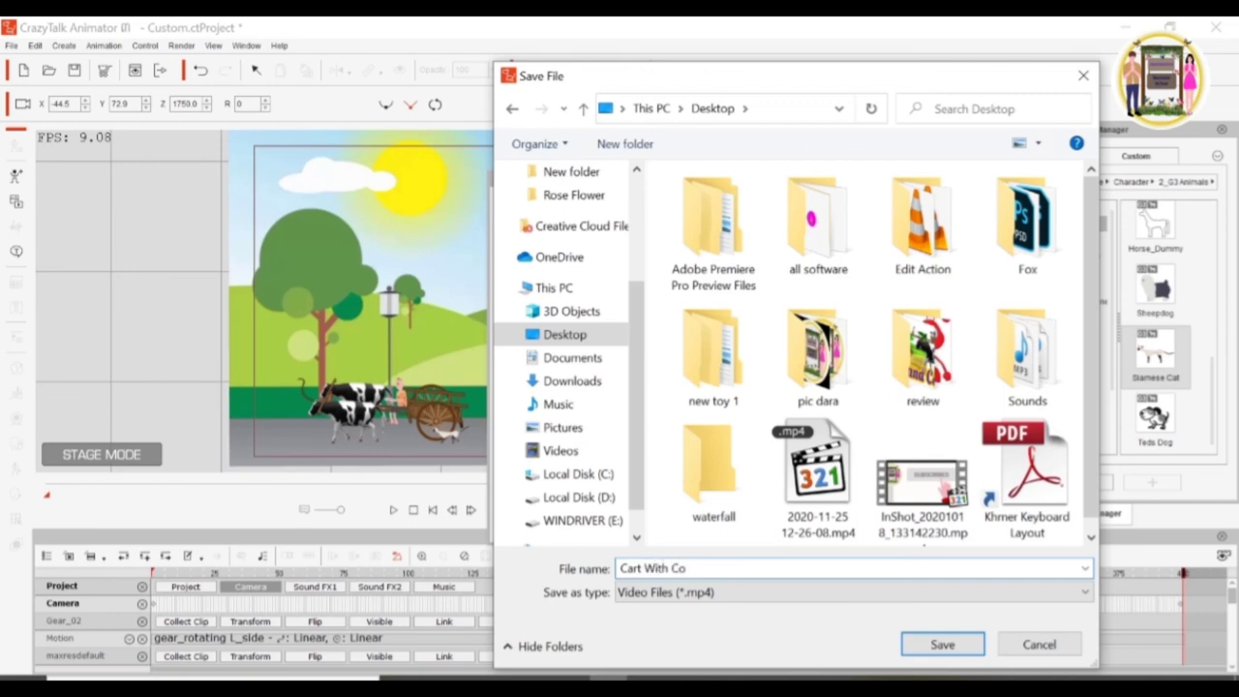
left_click(940, 648)
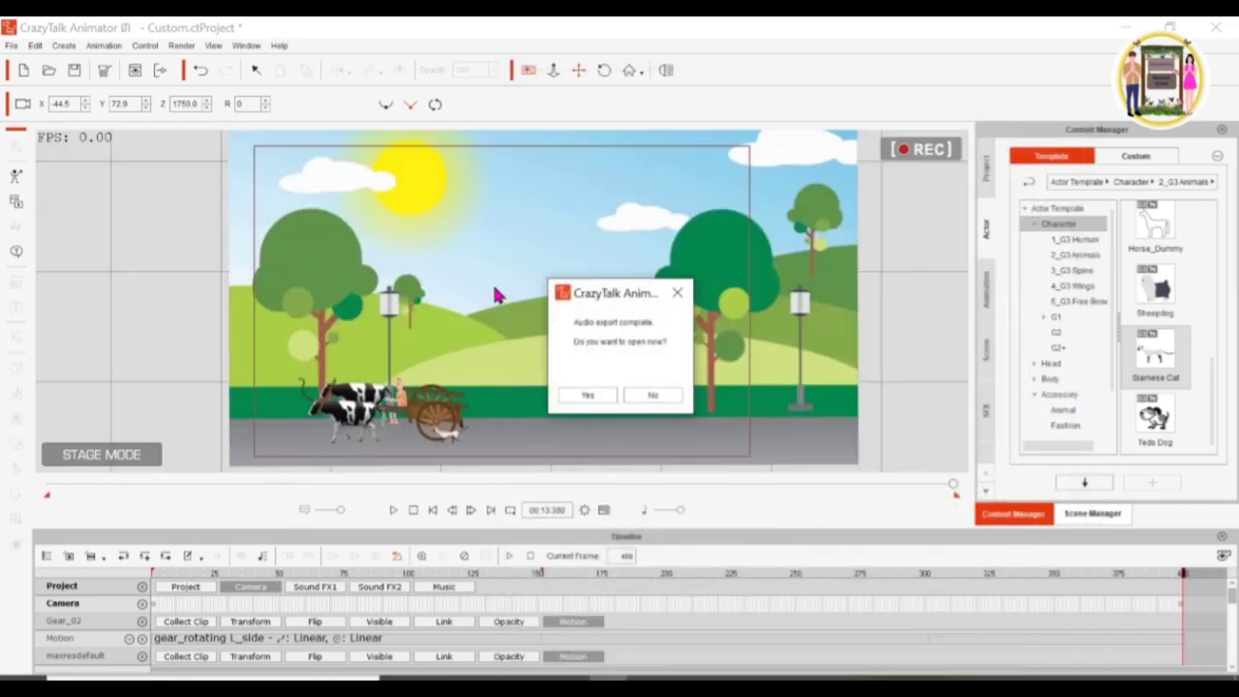
Step: Watch the exported video, close the player, and quit CrazyTalk Animator without saving
left_click(586, 395)
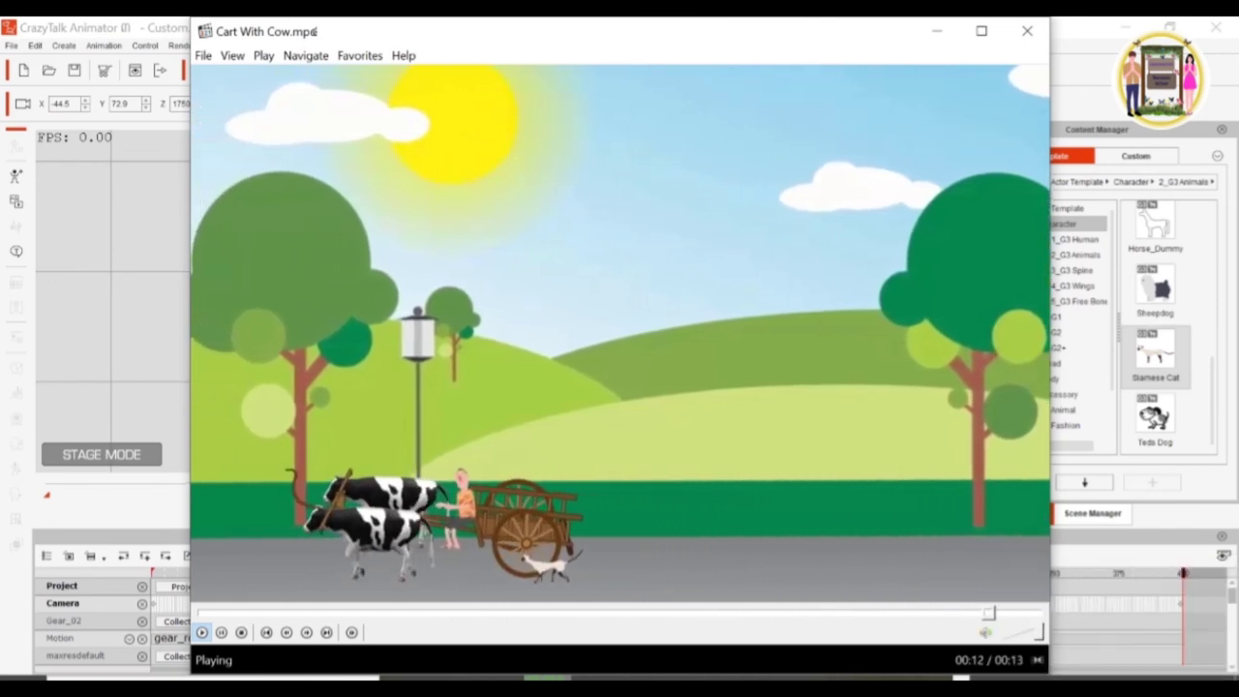
left_click(1026, 31)
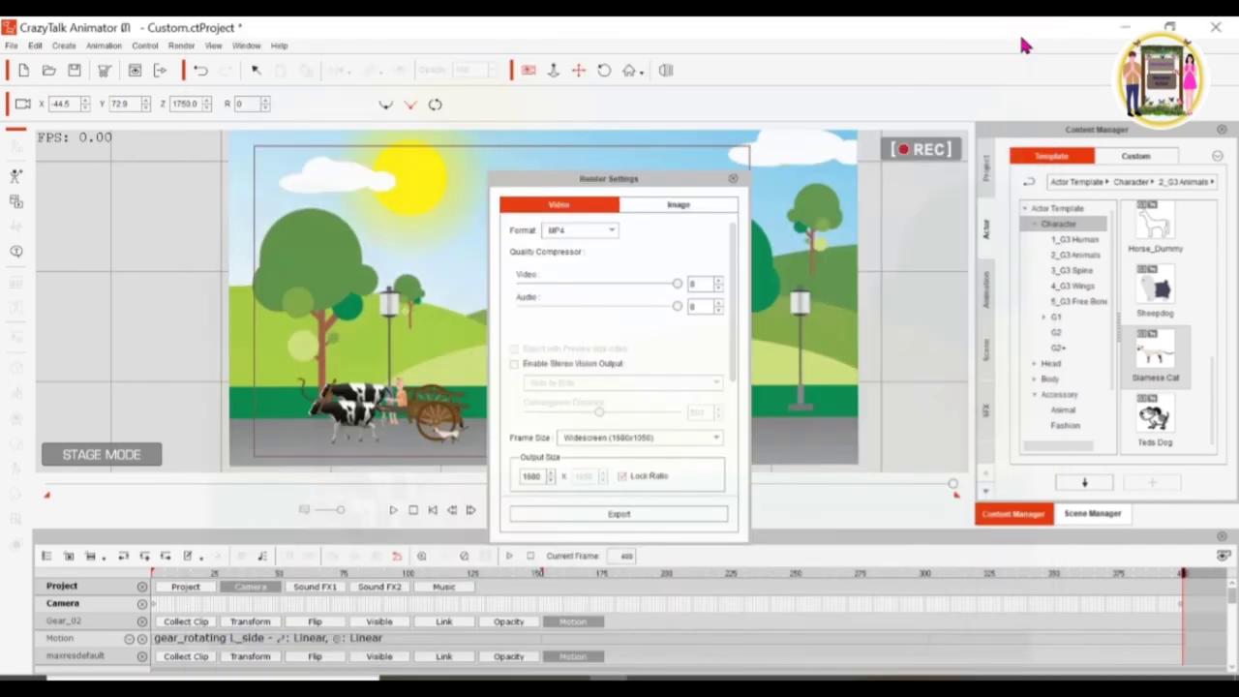
left_click(1226, 32)
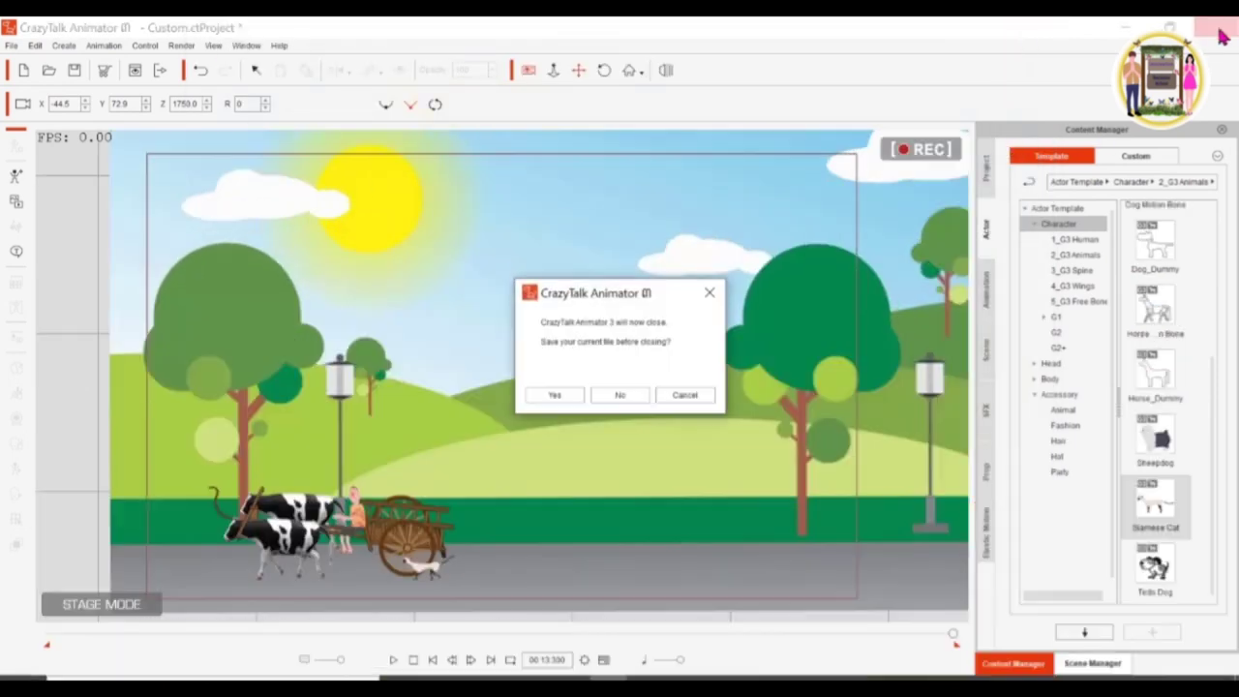
left_click(619, 395)
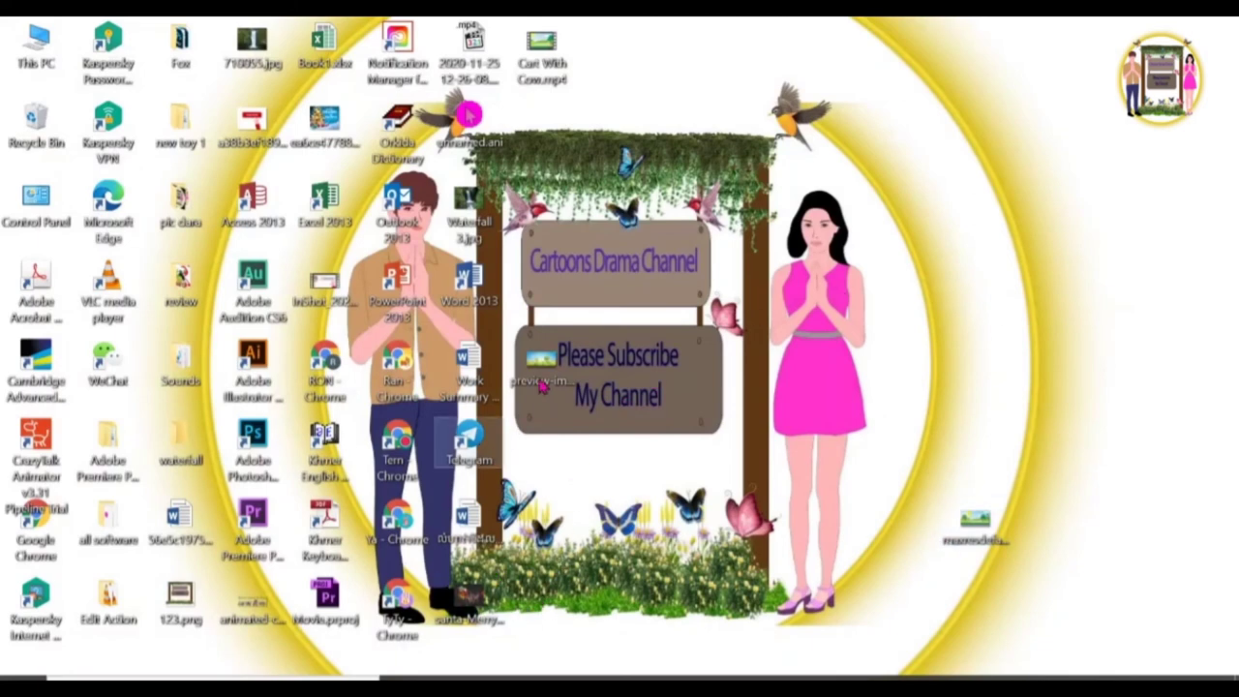
Step: Play Cart With Cow.mp4 from the desktop in Media Player Classic
mouse_move(542, 56)
double_click(548, 76)
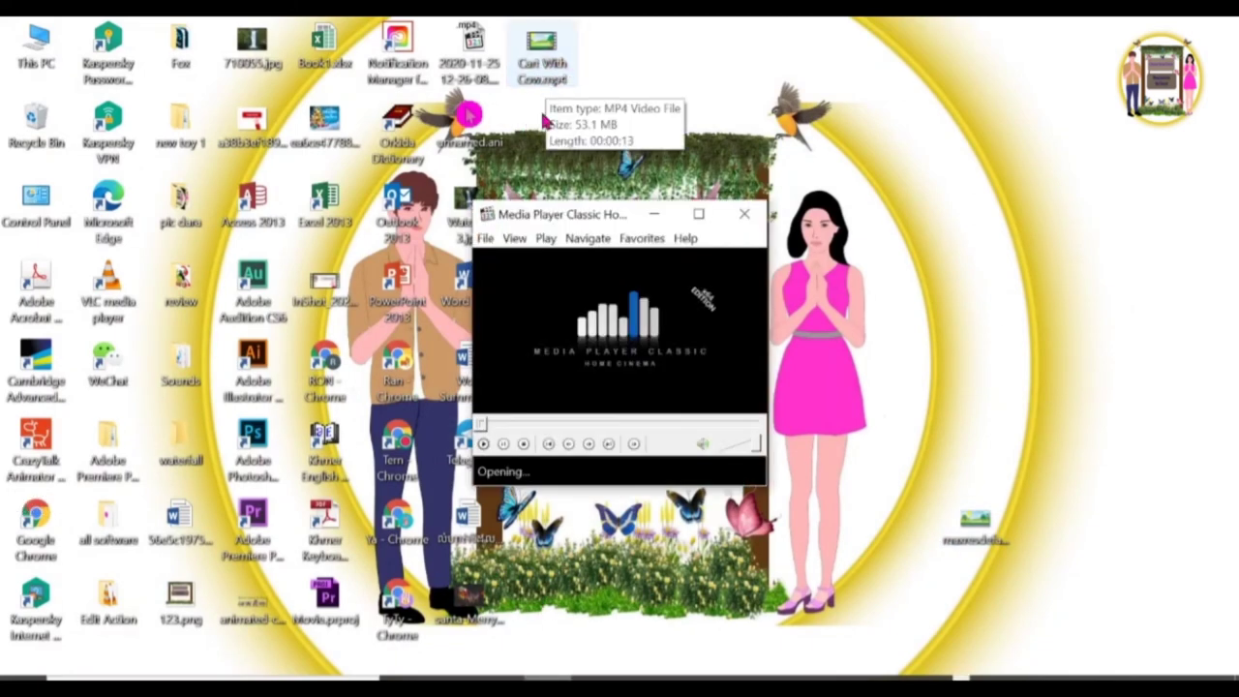